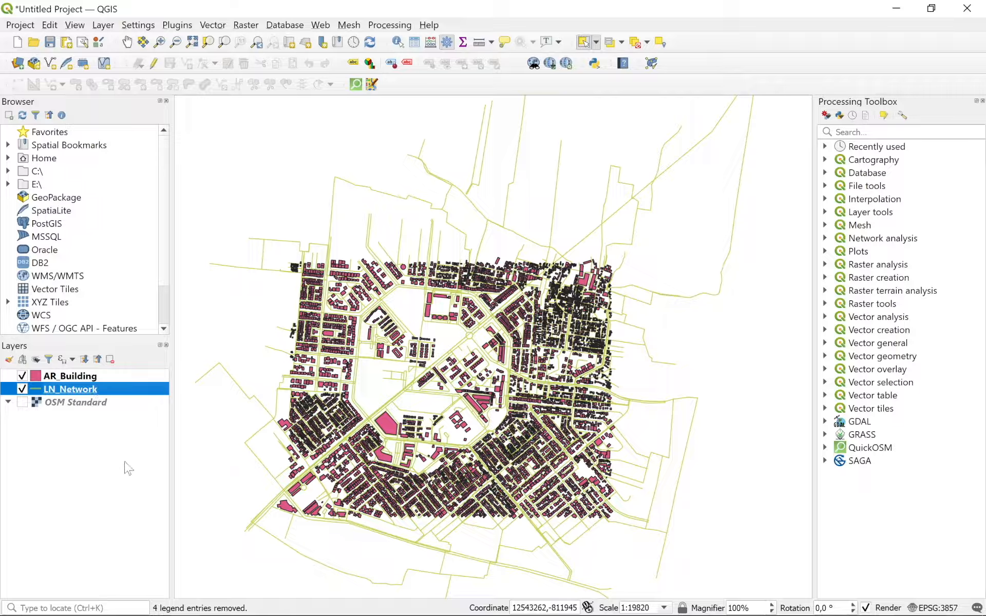
Hide the LN_Network layer so that only the AR_Building footprints are drawn on the map.
{"action": "scroll", "coordinate": [337, 470], "scroll_direction": "up", "scroll_amount": 1}
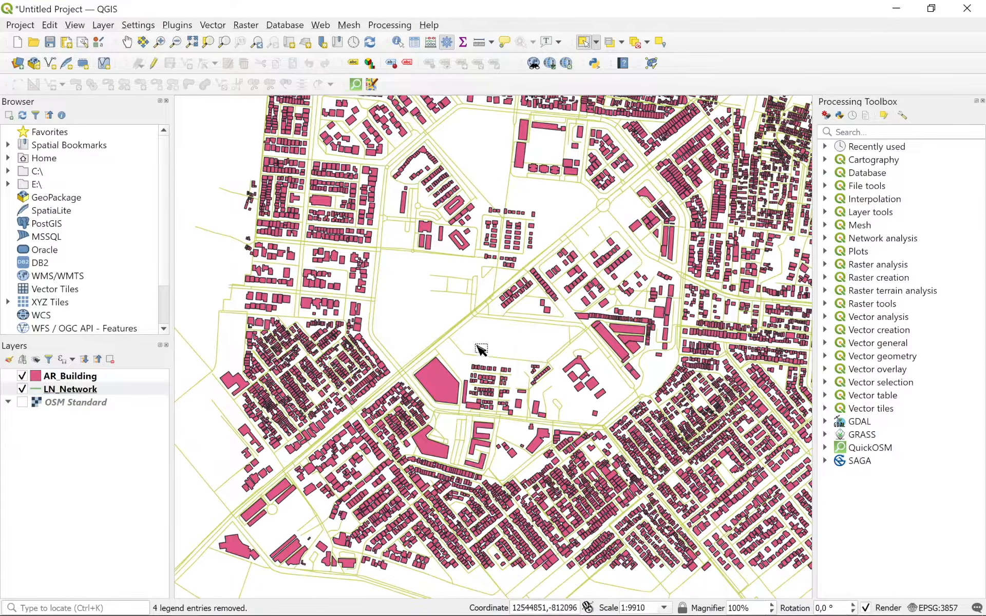
{"action": "left_click_drag", "start_coordinate": [477, 345], "coordinate": [469, 365]}
{"action": "scroll", "coordinate": [469, 365], "scroll_direction": "down", "scroll_amount": 1}
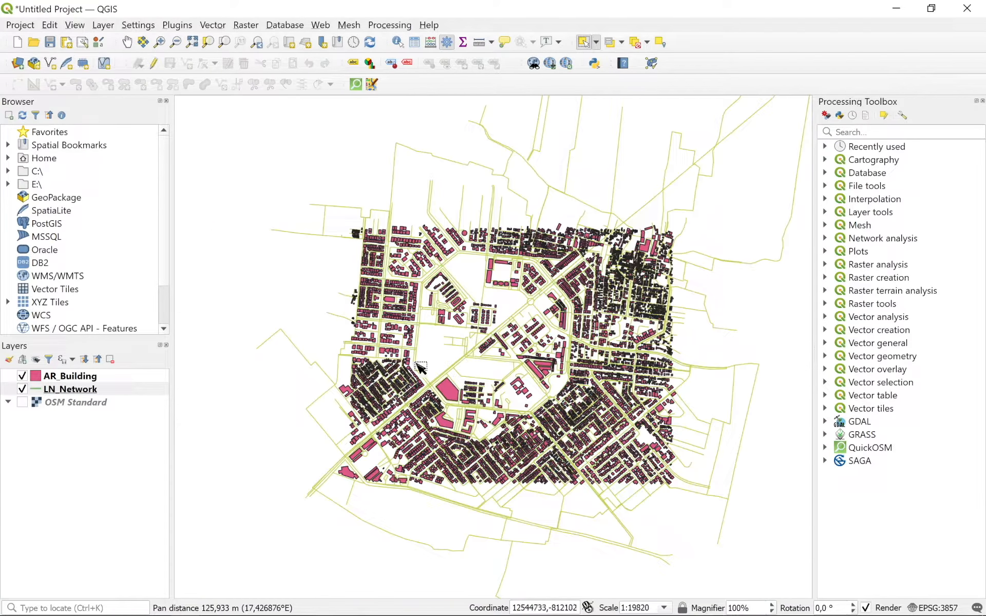
{"action": "left_click", "coordinate": [21, 388]}
{"action": "scroll", "coordinate": [522, 342], "scroll_direction": "up", "scroll_amount": 1}
{"action": "scroll", "coordinate": [522, 343], "scroll_direction": "down", "scroll_amount": 1}
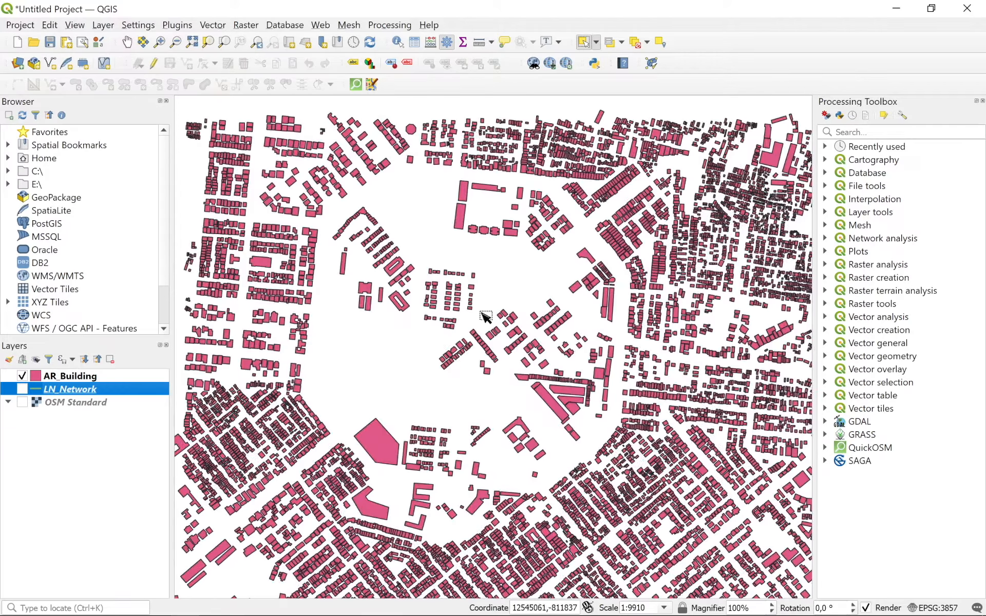
Open the AR_Building attribute table, sort it by the building field and look through the building types.
{"action": "left_click", "coordinate": [61, 376]}
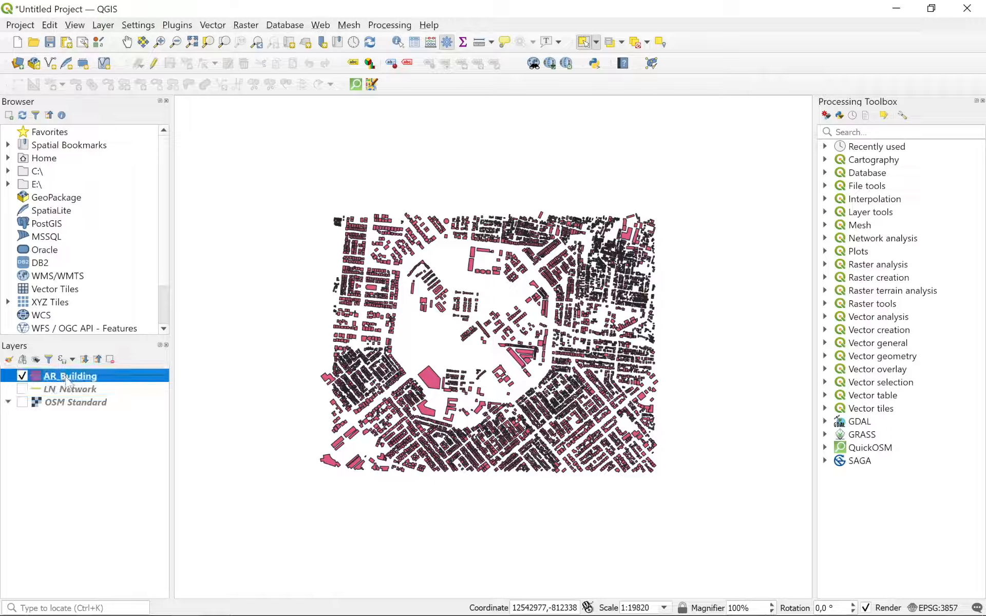
{"action": "right_click", "coordinate": [62, 377]}
{"action": "left_click", "coordinate": [120, 237]}
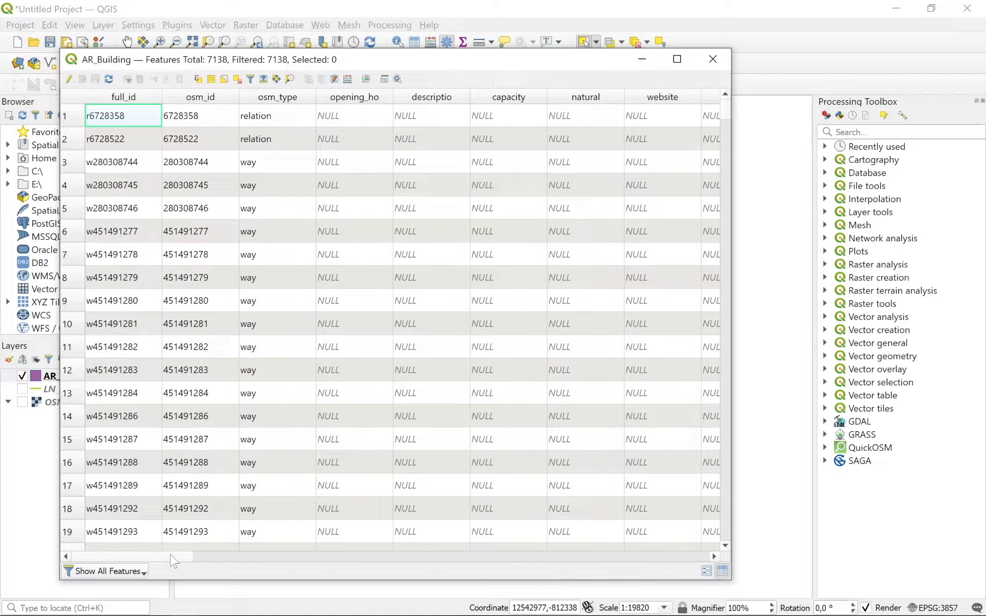
{"action": "left_click_drag", "start_coordinate": [171, 556], "coordinate": [686, 556]}
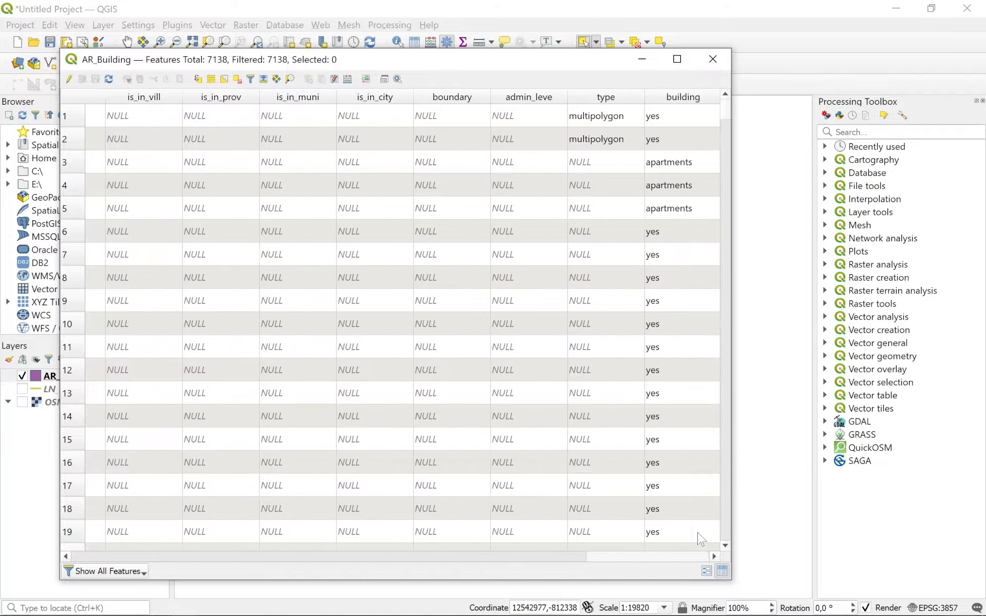
{"action": "scroll", "coordinate": [633, 284], "scroll_direction": "down", "scroll_amount": 8}
{"action": "scroll", "coordinate": [689, 154], "scroll_direction": "up", "scroll_amount": 8}
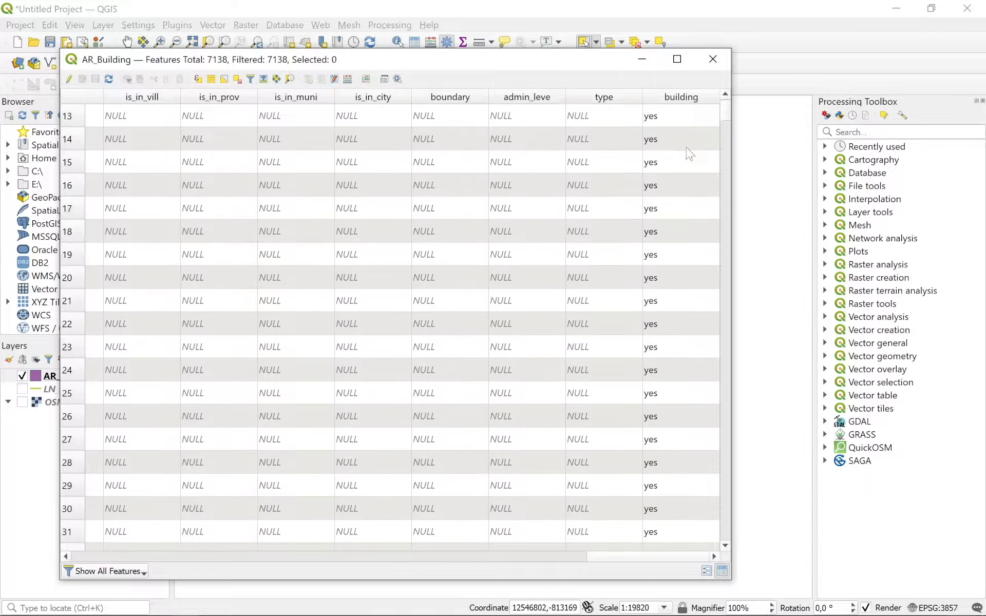
{"action": "left_click", "coordinate": [677, 97]}
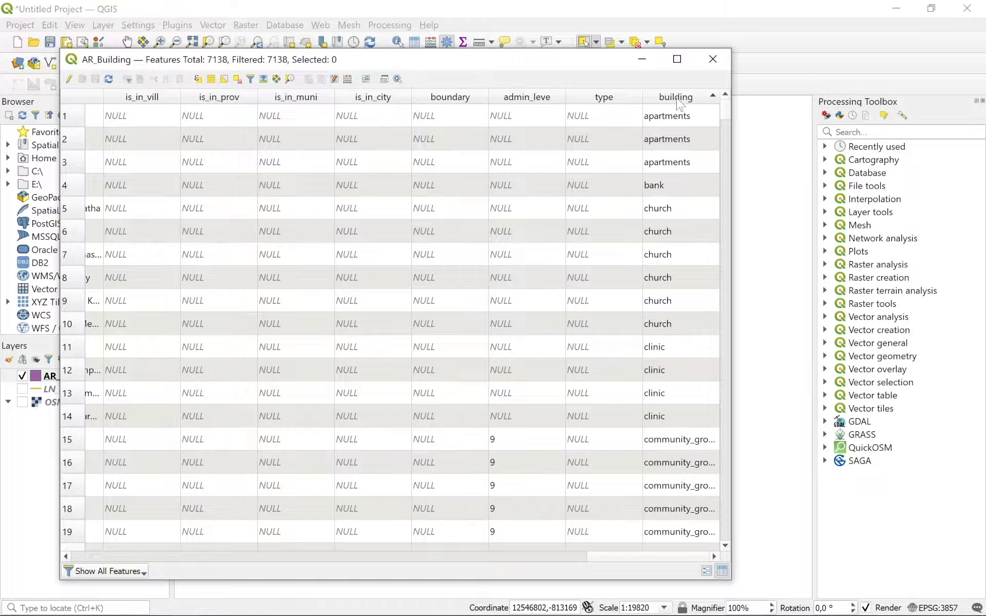
{"action": "scroll", "coordinate": [672, 214], "scroll_direction": "down", "scroll_amount": 20}
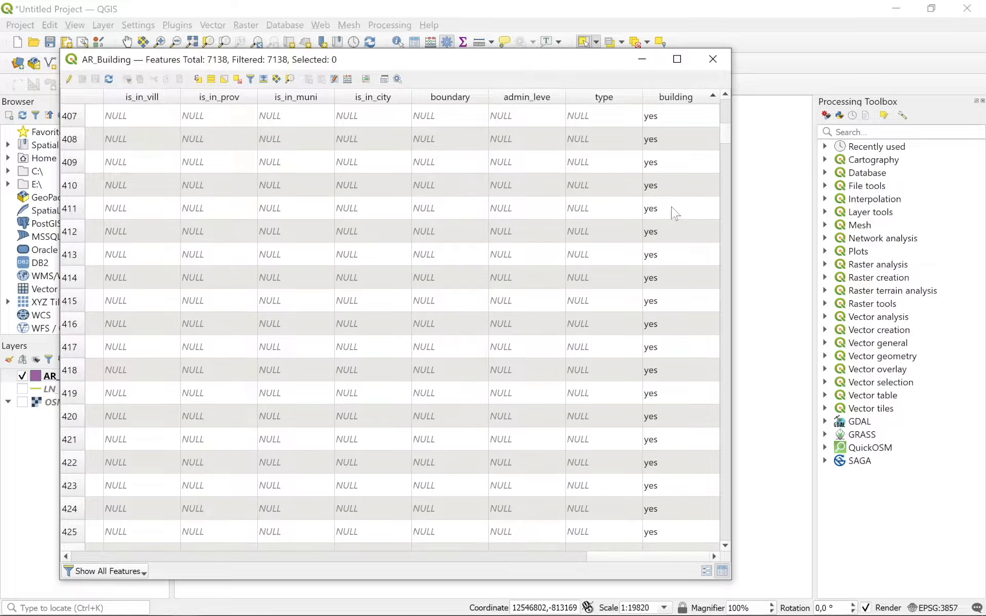
{"action": "scroll", "coordinate": [676, 214], "scroll_direction": "up", "scroll_amount": 20}
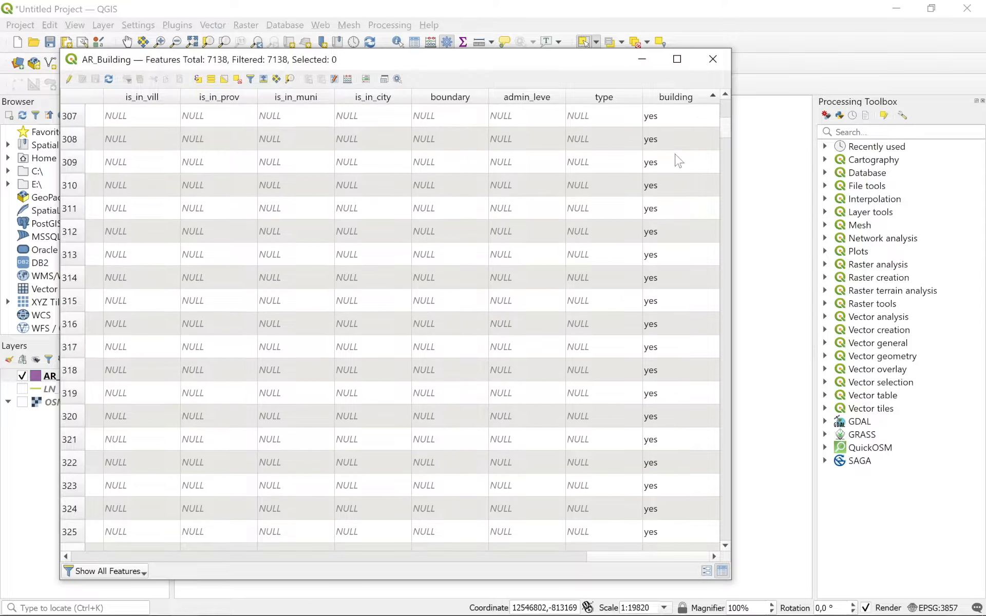
{"action": "scroll", "coordinate": [681, 157], "scroll_direction": "up", "scroll_amount": 15}
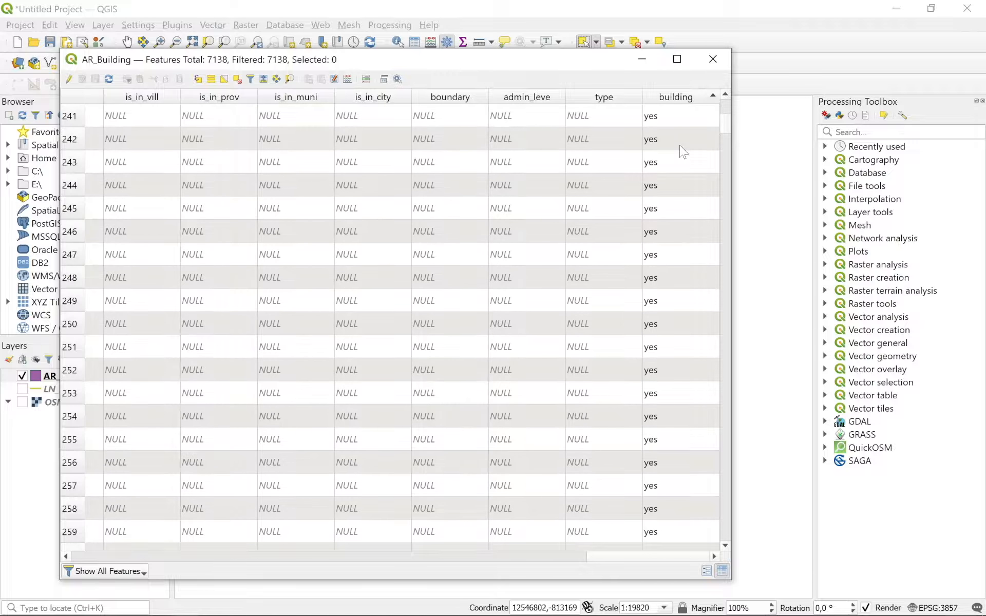
Select all AR_Building features by the expression "building" = 'yes', using the field's unique values.
{"action": "left_click", "coordinate": [197, 79]}
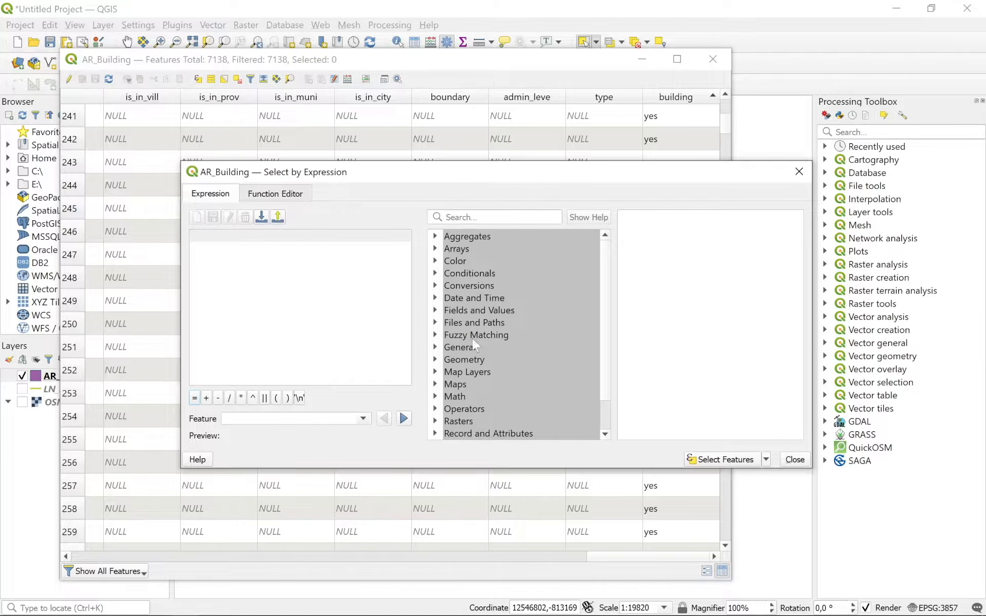
{"action": "left_click", "coordinate": [435, 312]}
{"action": "scroll", "coordinate": [477, 333], "scroll_direction": "down", "scroll_amount": 6}
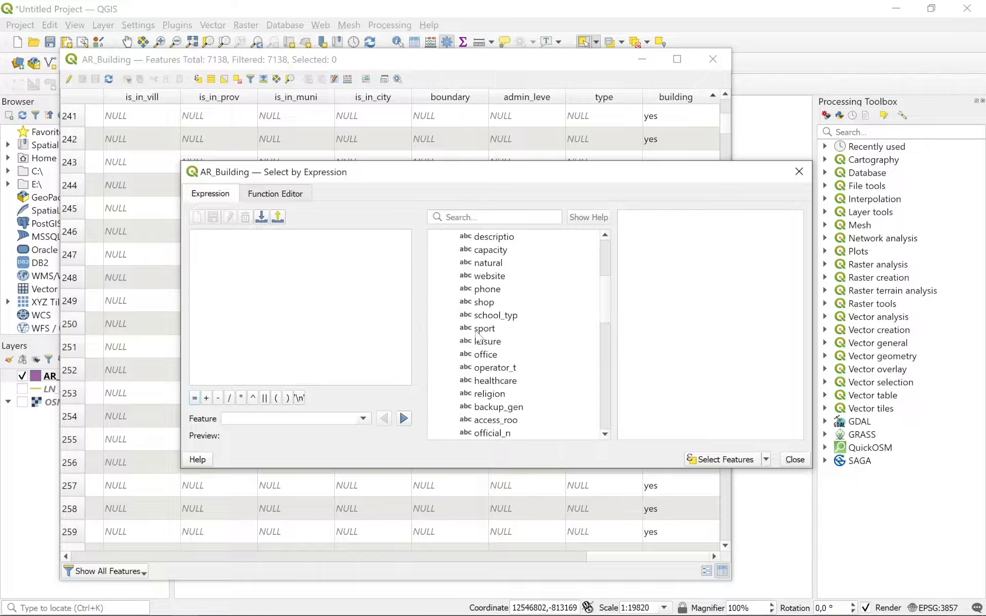
{"action": "scroll", "coordinate": [478, 342], "scroll_direction": "down", "scroll_amount": 5}
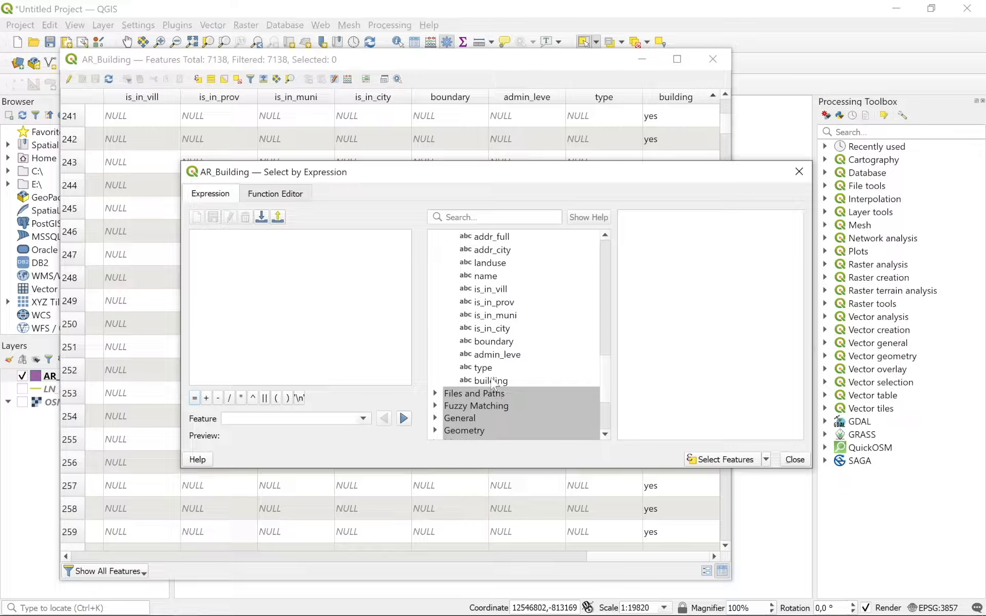
{"action": "double_click", "coordinate": [491, 381]}
{"action": "left_click", "coordinate": [660, 357]}
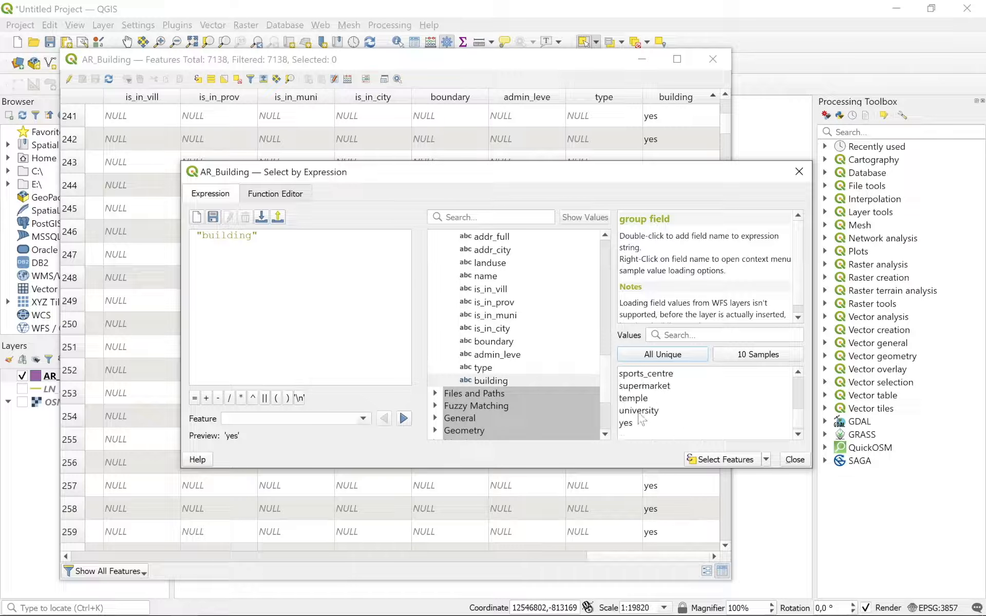
{"action": "double_click", "coordinate": [636, 422]}
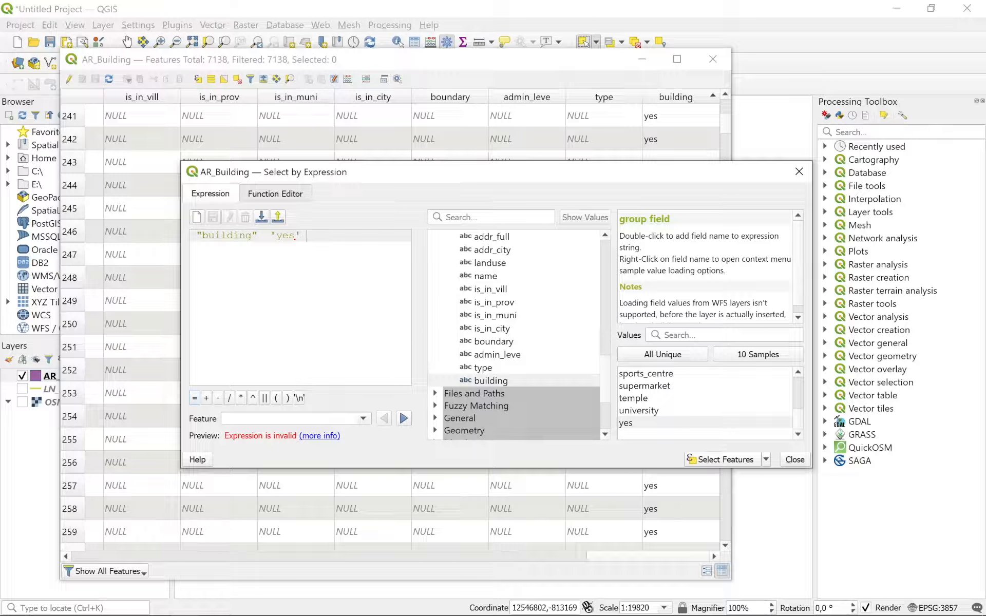
{"action": "left_click", "coordinate": [195, 398]}
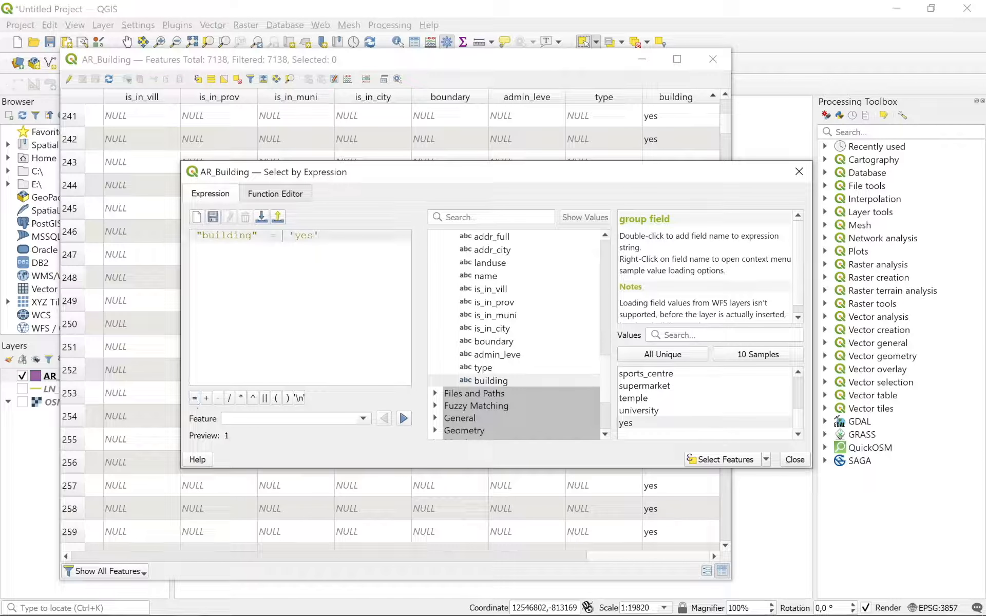
{"action": "left_click", "coordinate": [703, 460]}
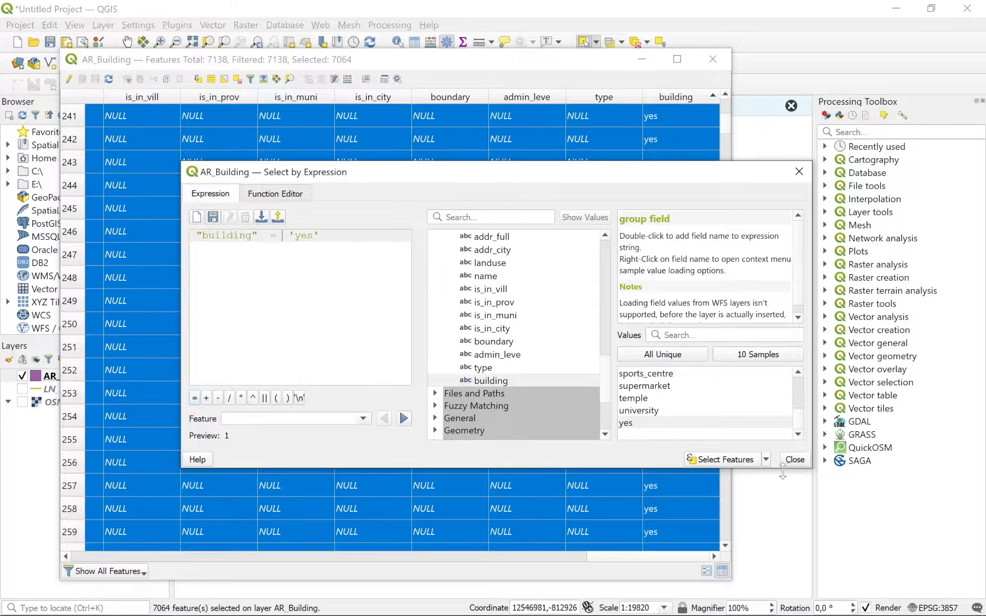
{"action": "left_click", "coordinate": [786, 460]}
Dock the AR_Building attribute table in the main window and inspect the selected buildings on the map.
{"action": "left_click_drag", "start_coordinate": [508, 63], "coordinate": [619, 72]}
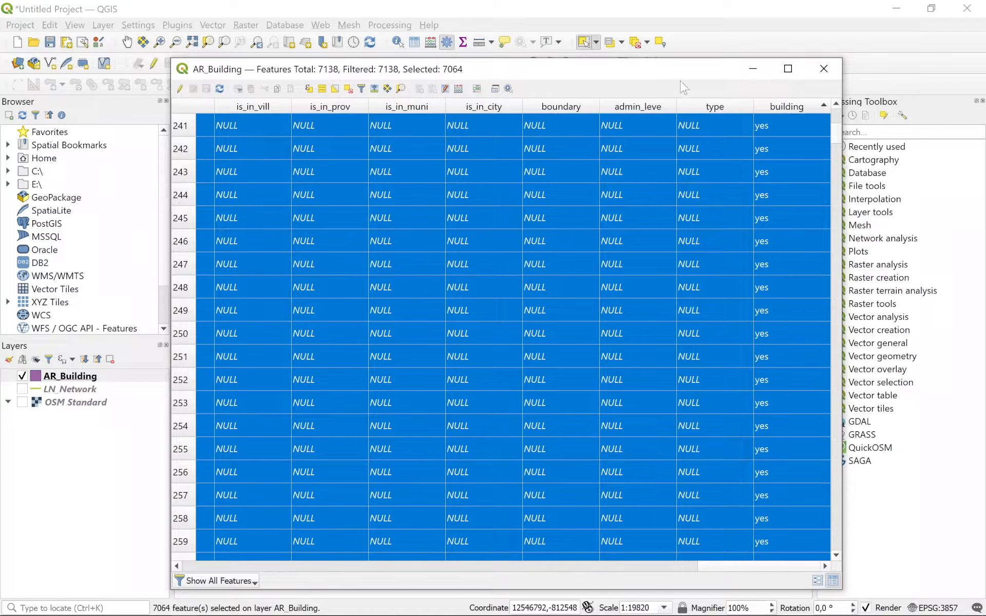
{"action": "left_click", "coordinate": [495, 89]}
{"action": "scroll", "coordinate": [461, 258], "scroll_direction": "up", "scroll_amount": 1}
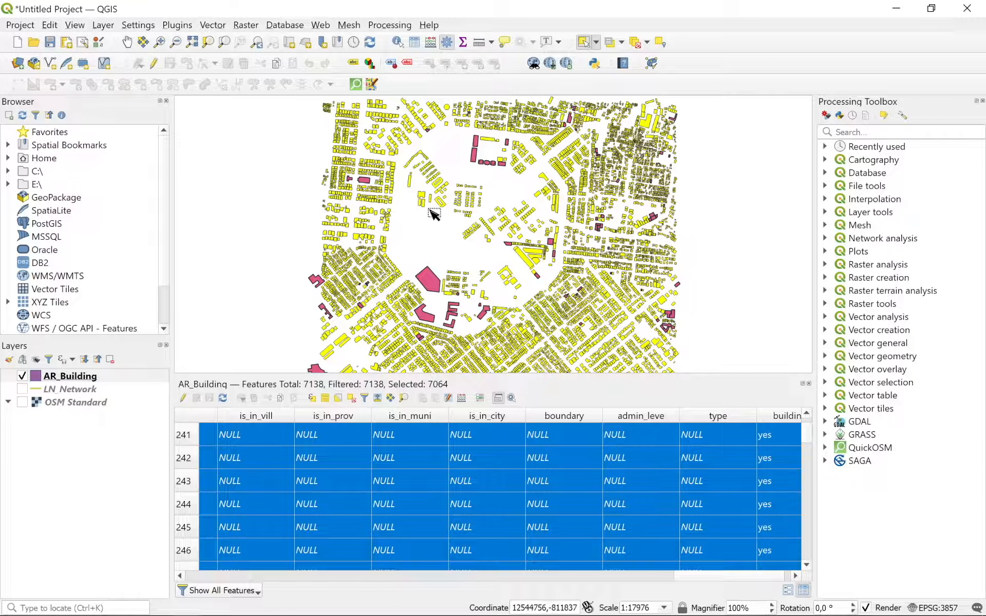
{"action": "scroll", "coordinate": [483, 255], "scroll_direction": "down", "scroll_amount": 1}
{"action": "scroll", "coordinate": [481, 259], "scroll_direction": "up", "scroll_amount": 1}
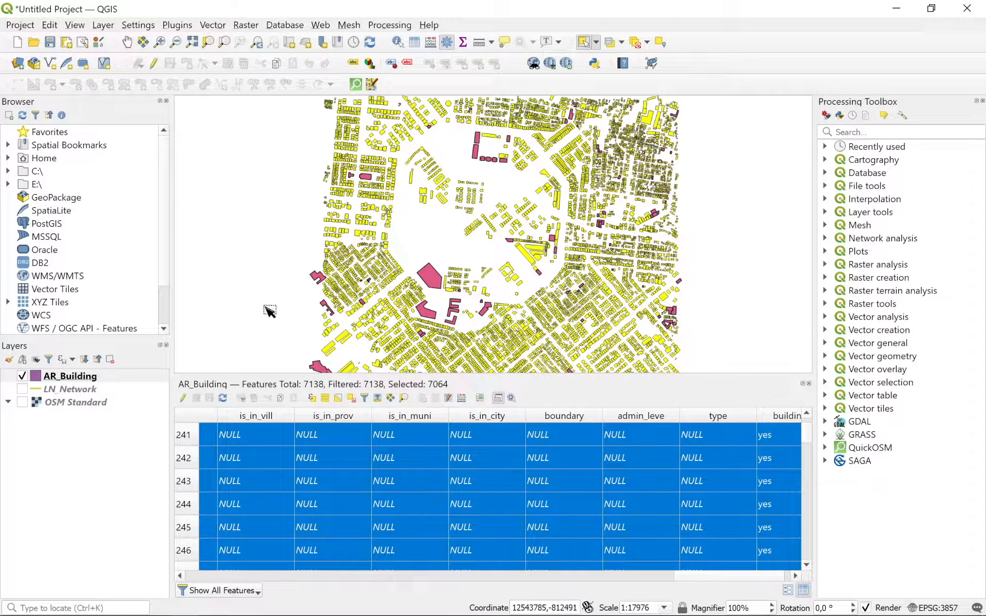
{"action": "scroll", "coordinate": [472, 270], "scroll_direction": "down", "scroll_amount": 1}
{"action": "scroll", "coordinate": [476, 268], "scroll_direction": "up", "scroll_amount": 1}
{"action": "left_click_drag", "start_coordinate": [470, 273], "coordinate": [448, 260]}
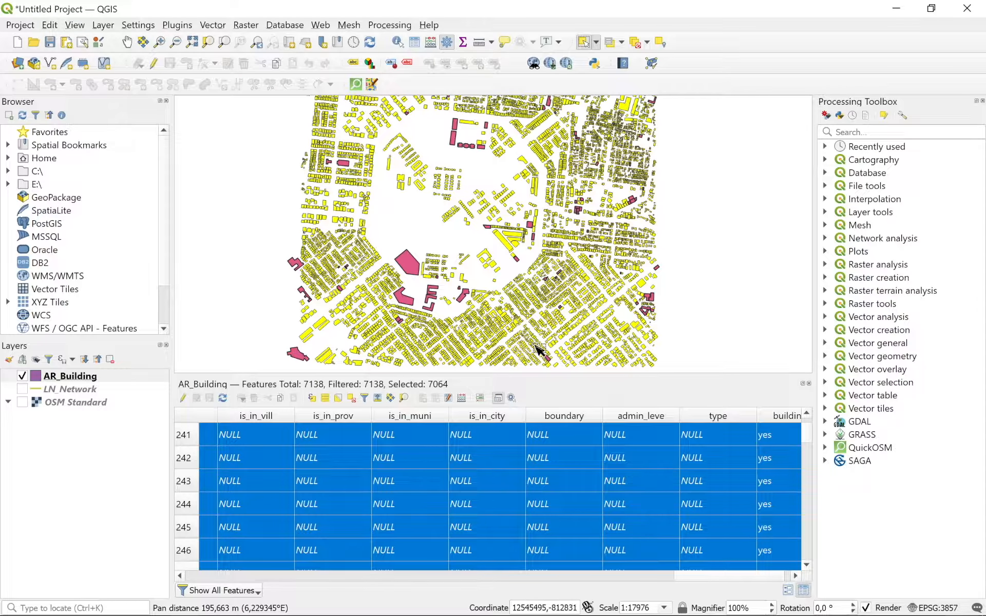
Export only the selected AR_Building features as the ESRI Shapefile AR_Building_Residential in the Tutorial UrbanSCAD folder and add it to the map.
{"action": "right_click", "coordinate": [106, 378]}
{"action": "mouse_move", "coordinate": [154, 334]}
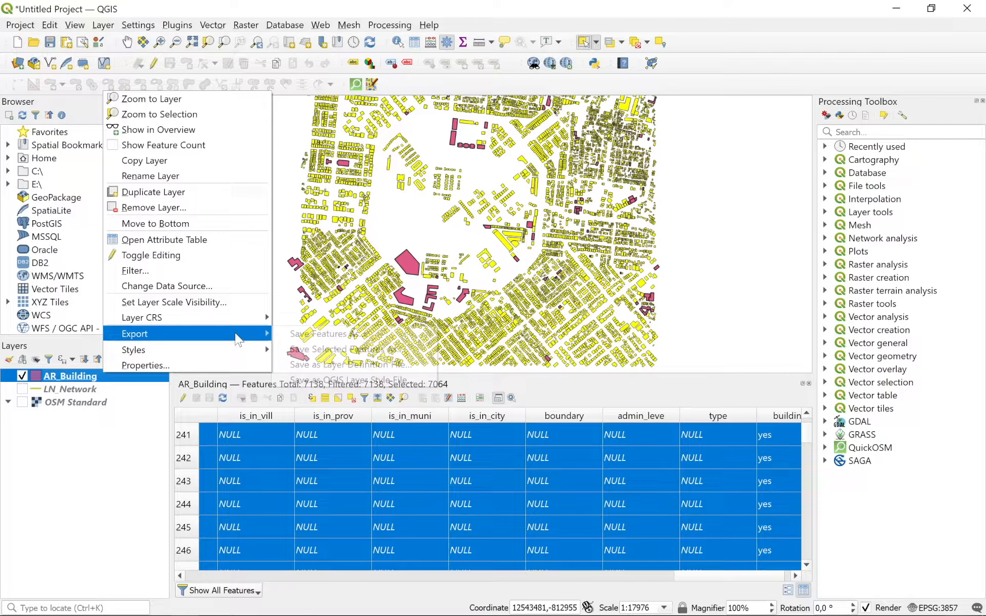
{"action": "left_click", "coordinate": [322, 353]}
{"action": "left_click", "coordinate": [588, 202]}
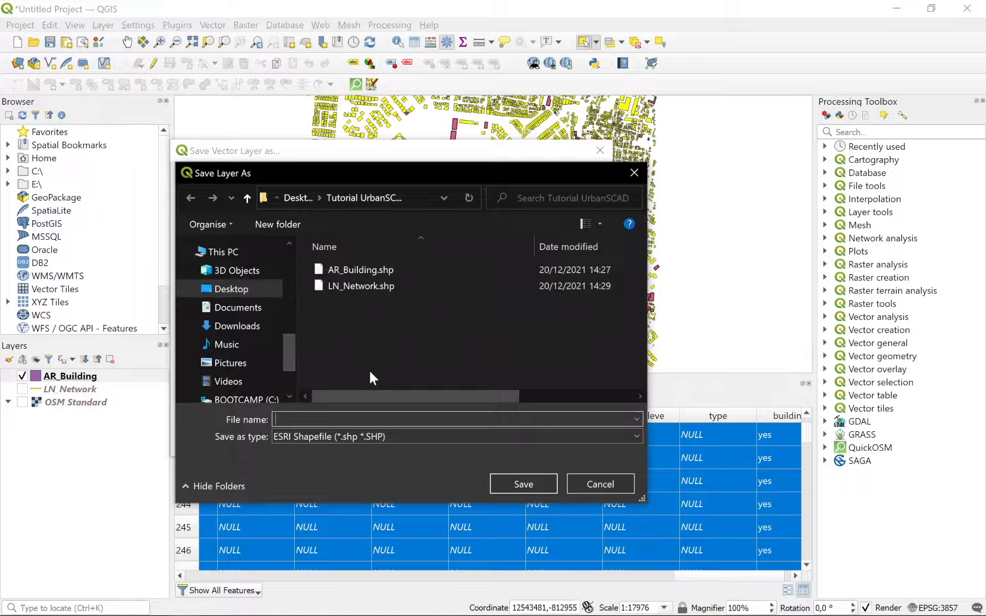
{"action": "type", "text": "Ar"}
{"action": "key", "text": "BackSpace"}
{"action": "type", "text": "R_"}
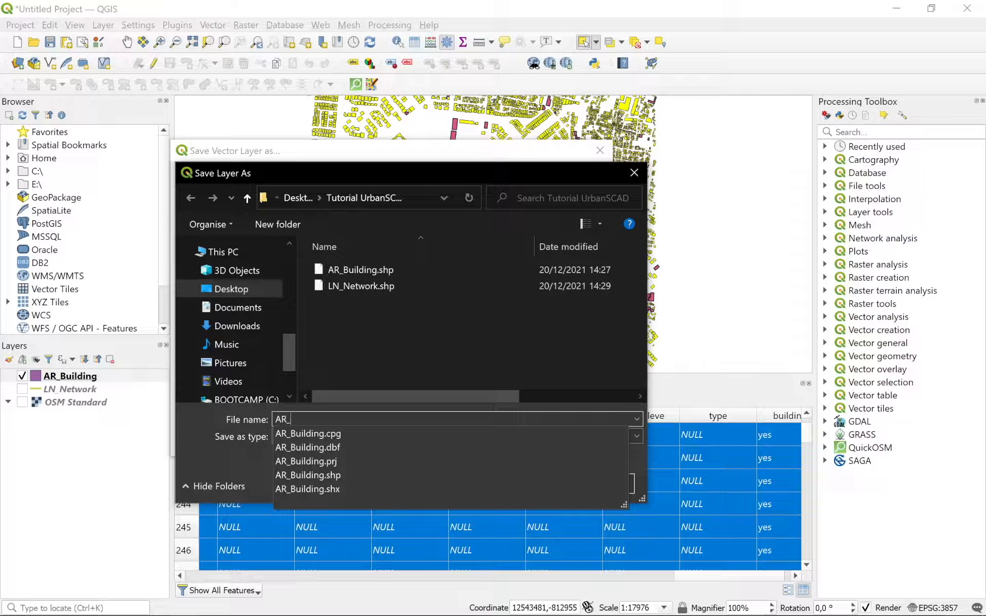
{"action": "type", "text": "Building Only"}
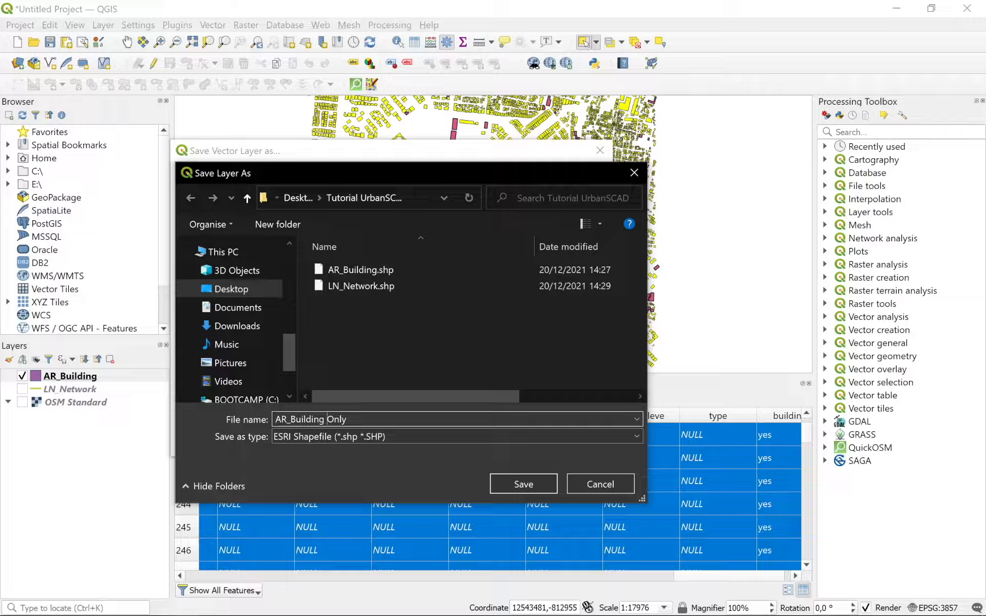
{"action": "type", "text": "Residential"}
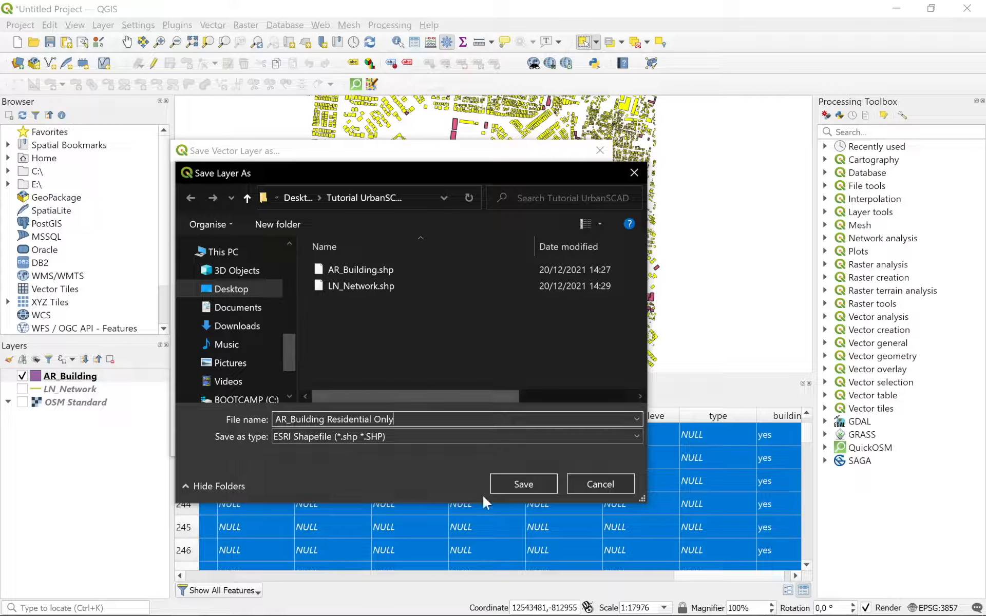
{"action": "key", "text": "BackSpace"}
{"action": "key", "text": "BackSpace"}
{"action": "key", "text": "BackSpace"}
{"action": "key", "text": "BackSpace"}
{"action": "key", "text": "BackSpace"}
{"action": "key", "text": "BackSpace"}
{"action": "type", "text": "_"}
{"action": "left_click", "coordinate": [507, 484]}
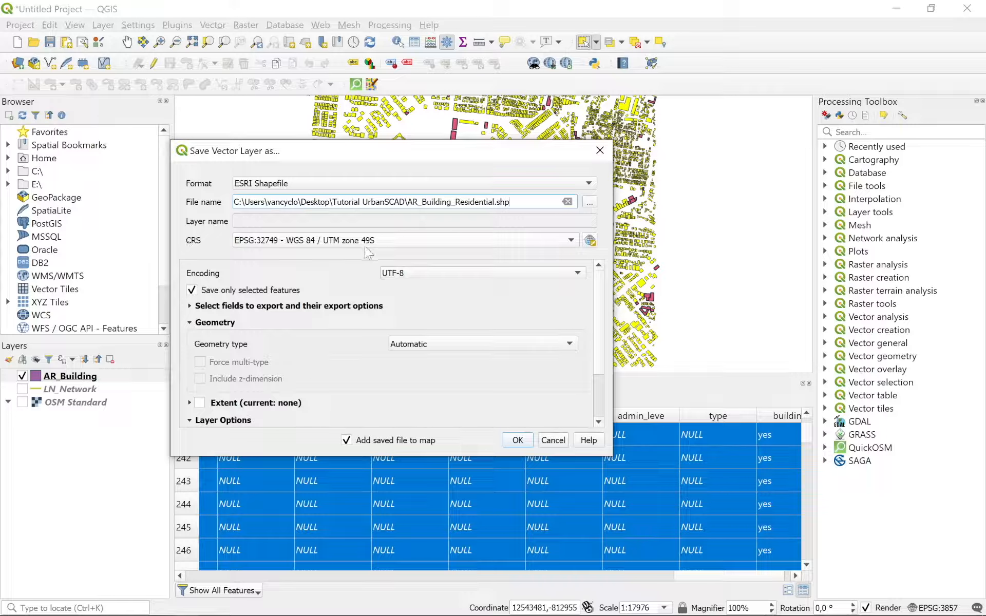
{"action": "left_click", "coordinate": [517, 440]}
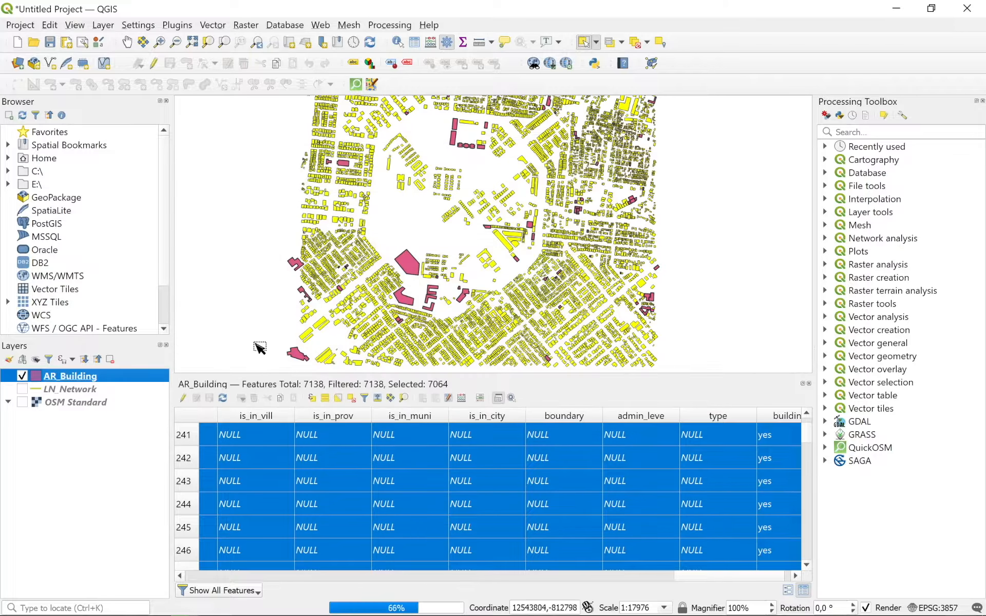
Compare AR_Building_Residential with AR_Building on the map and in the building field, and leave the AR_Building layer hidden.
{"action": "left_click", "coordinate": [22, 389]}
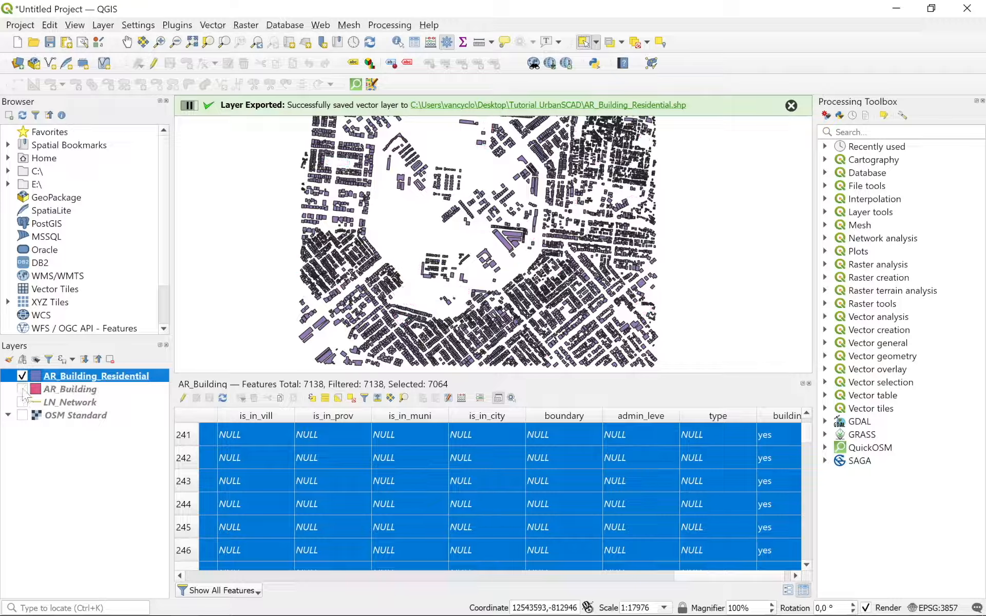
{"action": "left_click", "coordinate": [22, 389]}
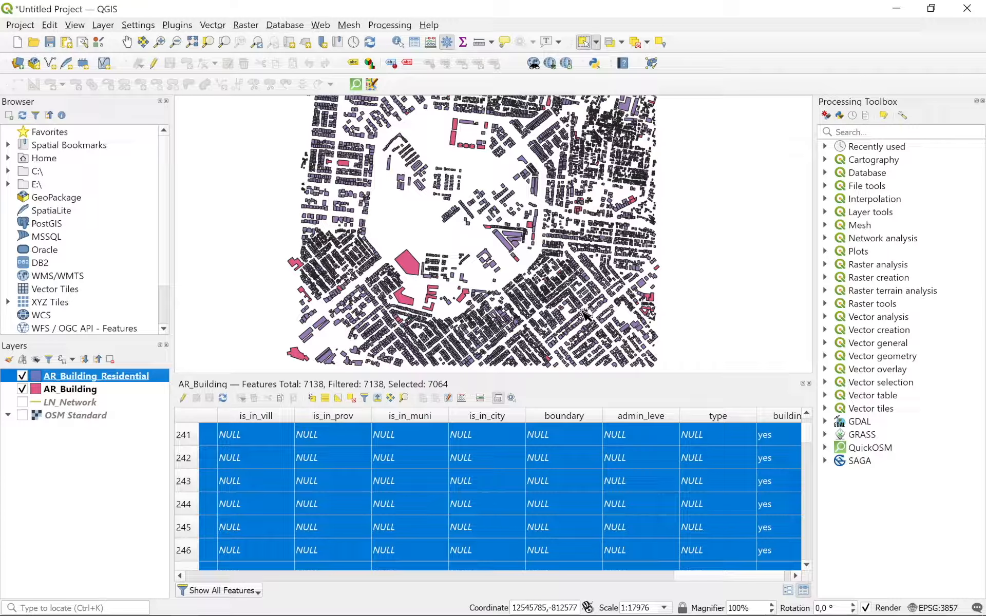
{"action": "scroll", "coordinate": [519, 520], "scroll_direction": "up", "scroll_amount": 5}
{"action": "left_click_drag", "start_coordinate": [807, 444], "coordinate": [792, 413]}
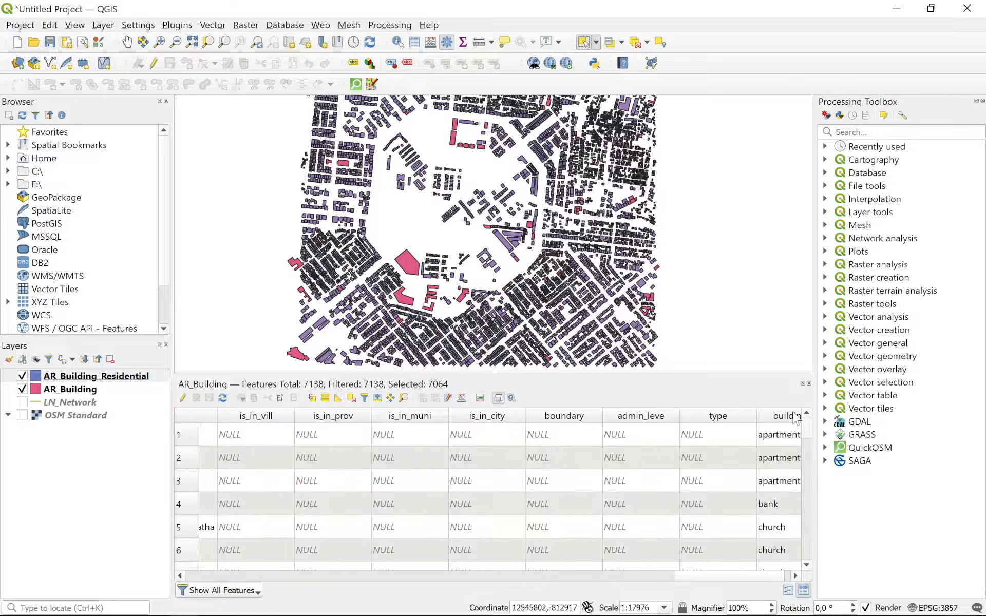
{"action": "left_click", "coordinate": [22, 390]}
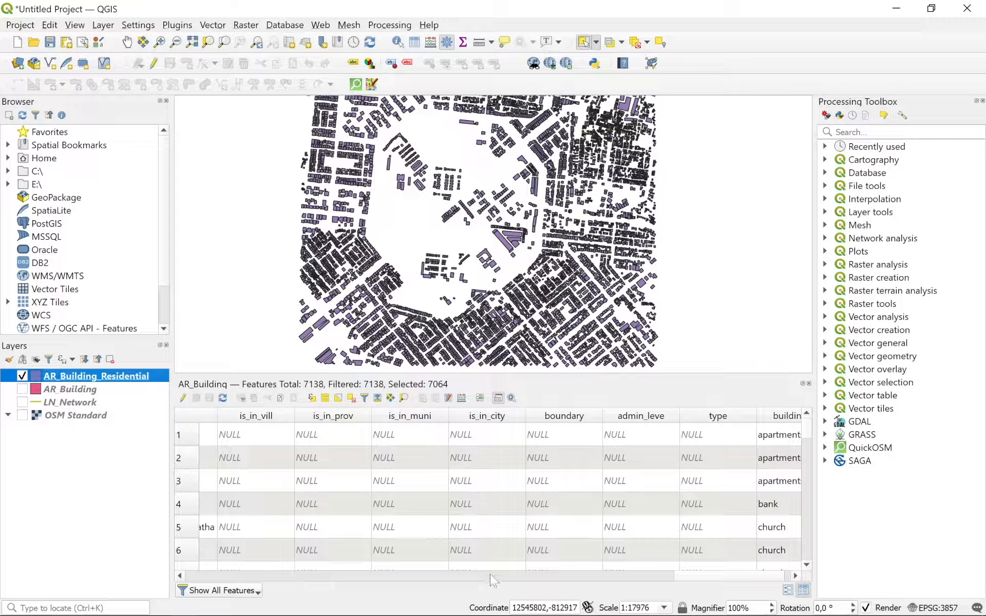
{"action": "left_click", "coordinate": [705, 575]}
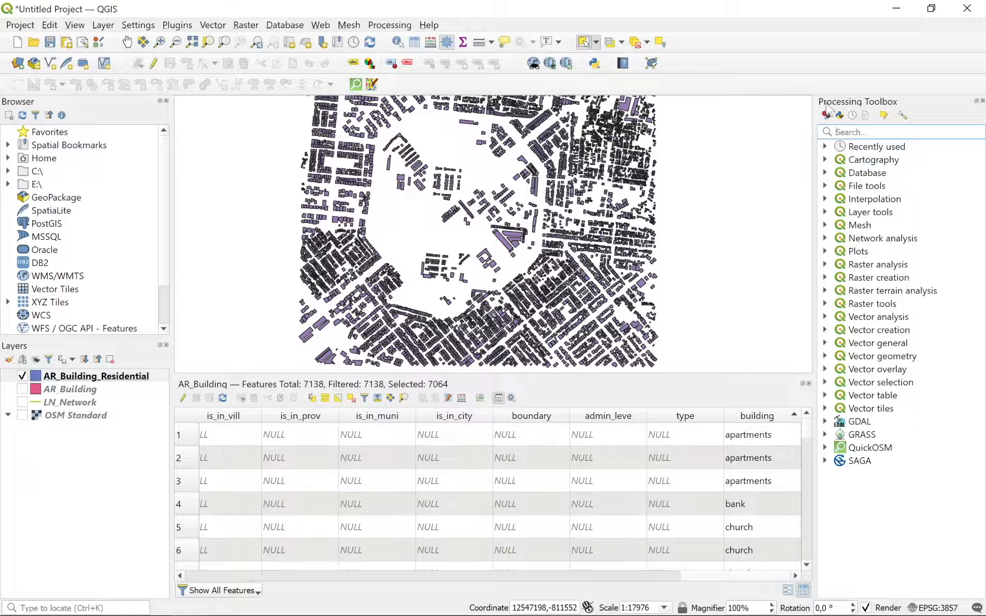
{"action": "left_click", "coordinate": [390, 26]}
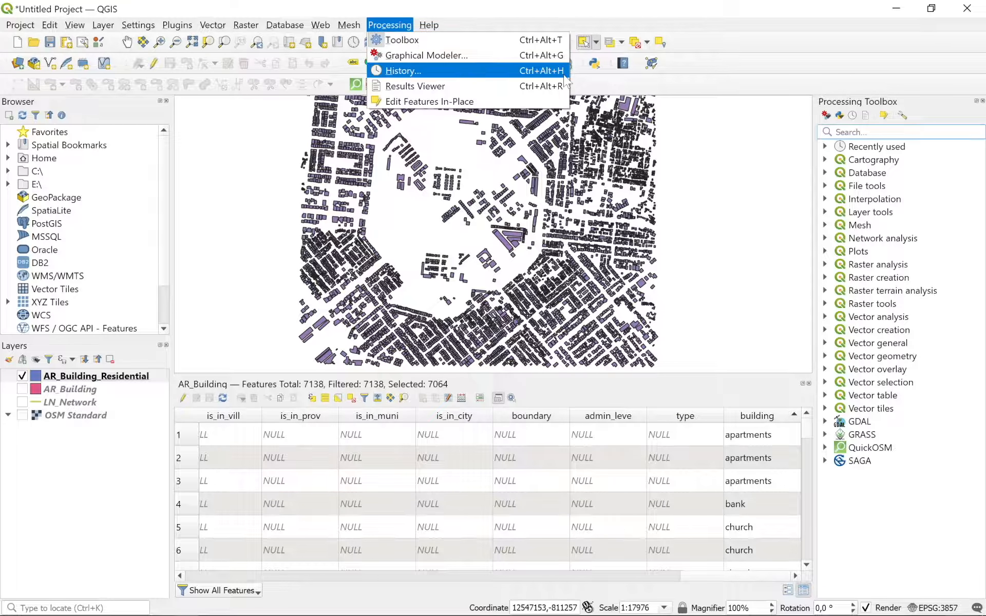
Find the vector geometry Centroids algorithm by searching for centro, and open it for the AR_Building_Residential layer.
{"action": "left_click", "coordinate": [871, 88]}
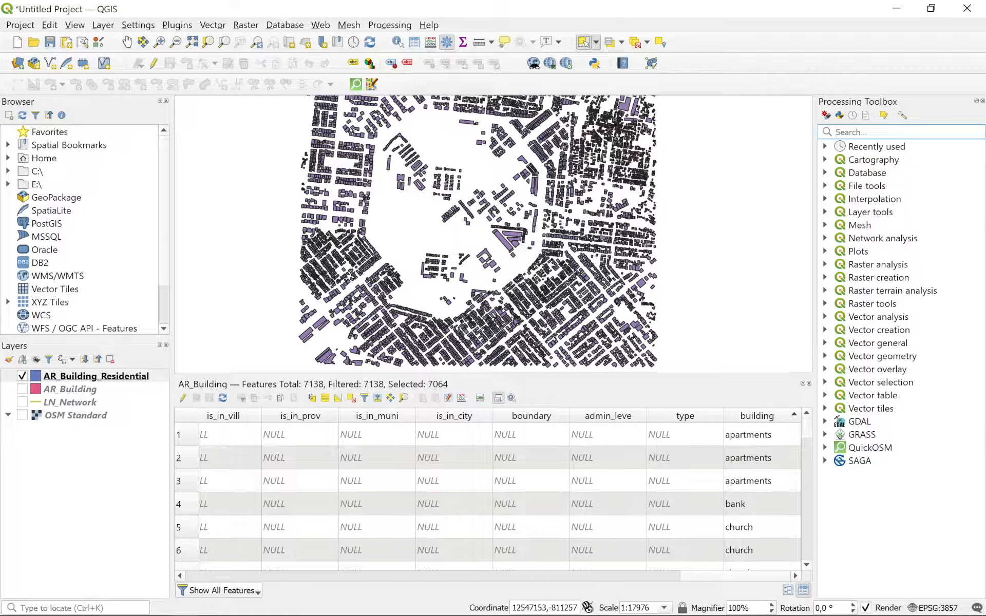
{"action": "type", "text": "centroud"}
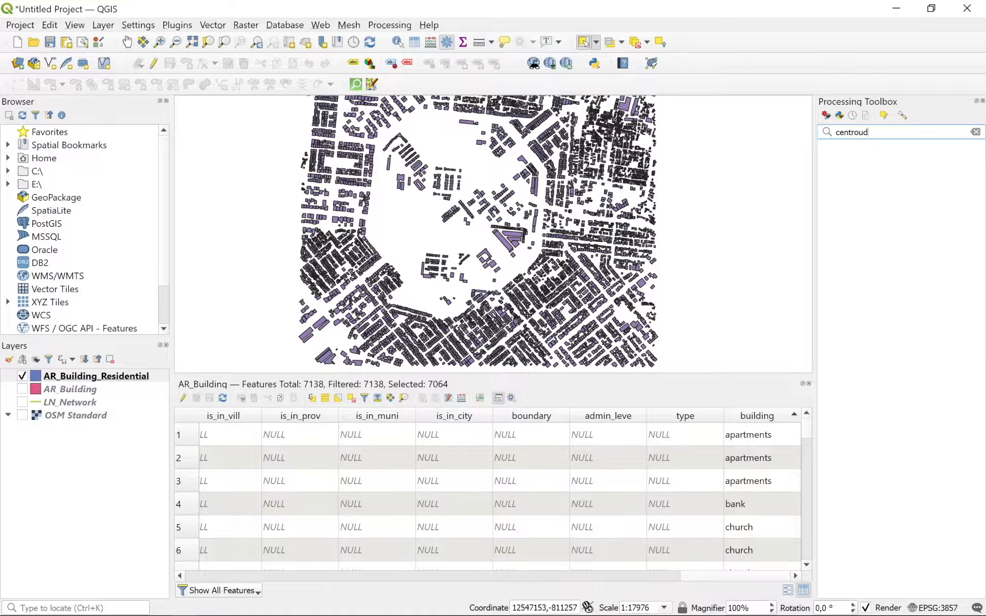
{"action": "key", "text": "BackSpace"}
{"action": "key", "text": "BackSpace"}
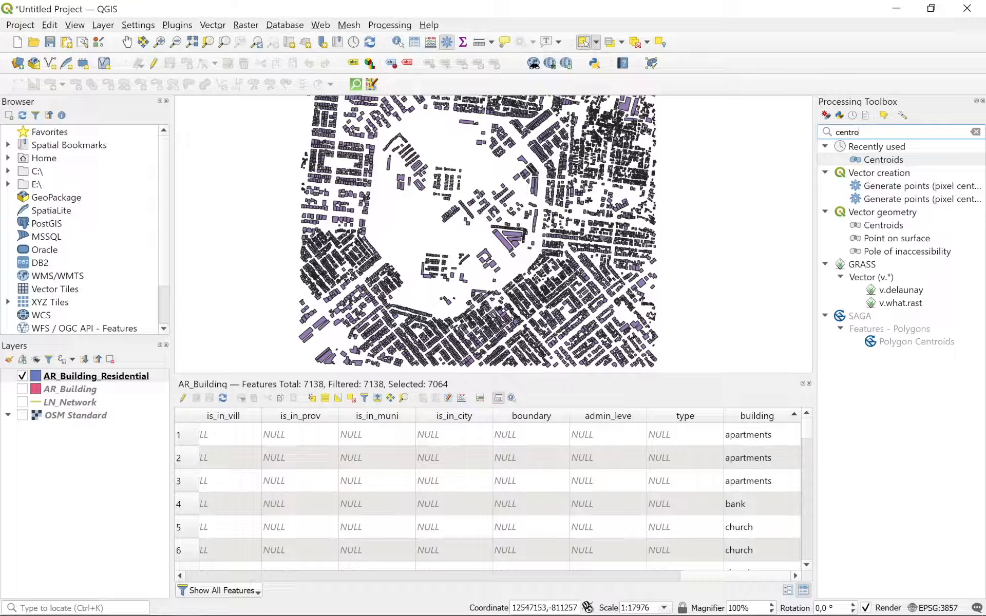
{"action": "left_click", "coordinate": [868, 229]}
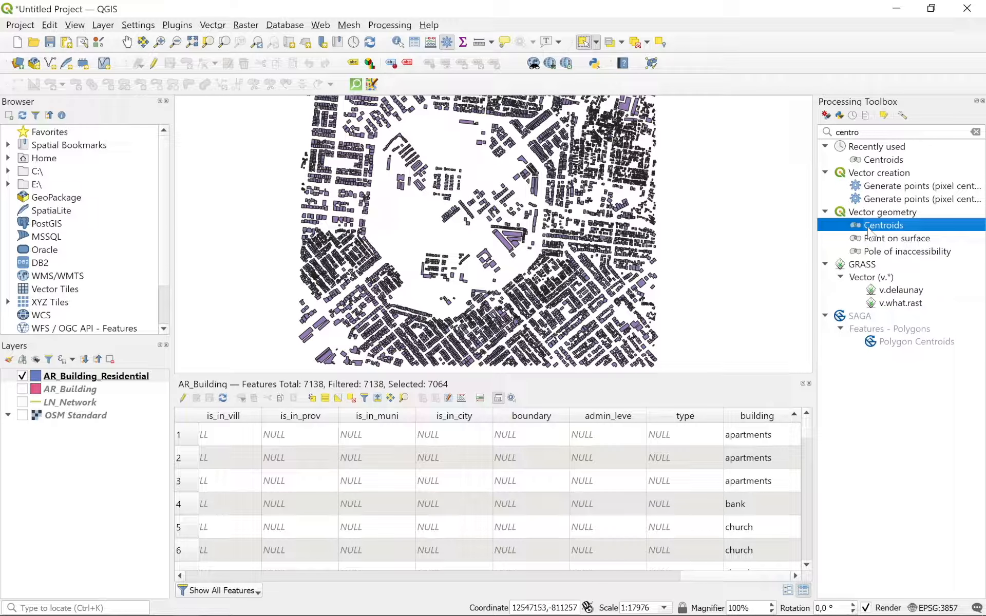
{"action": "double_click", "coordinate": [878, 230]}
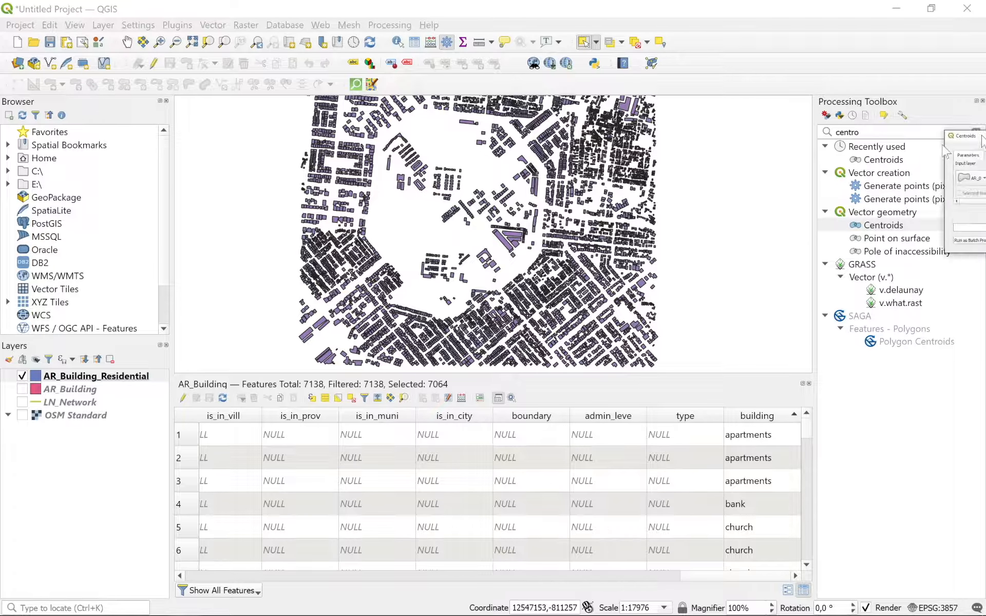
{"action": "left_click_drag", "start_coordinate": [631, 204], "coordinate": [388, 204]}
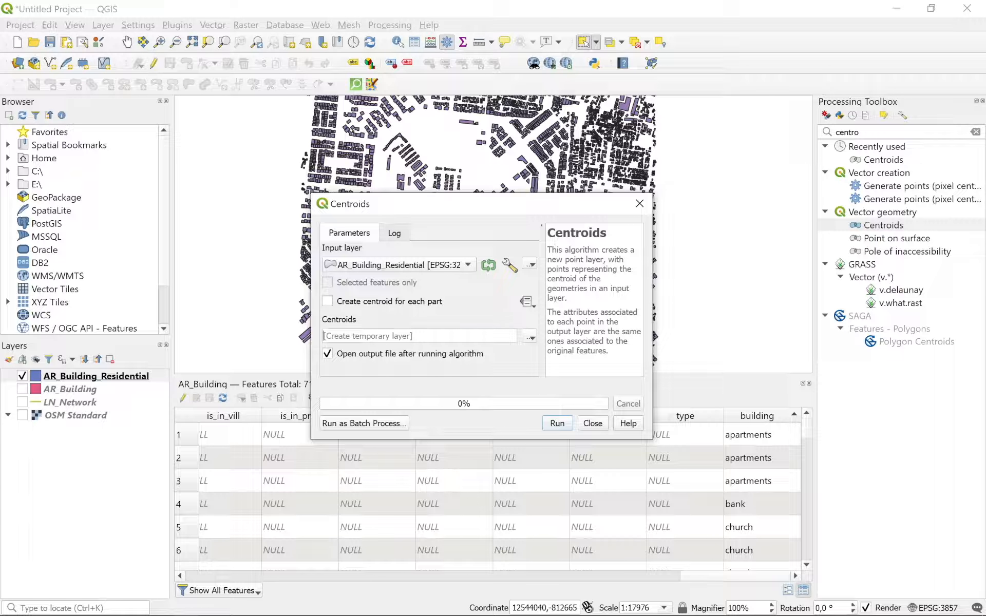
Generate the centroids of AR_Building_Residential as the shapefile PT_Building_Residential in the Tutorial UrbanSCAD folder on the Desktop.
{"action": "left_click", "coordinate": [530, 337]}
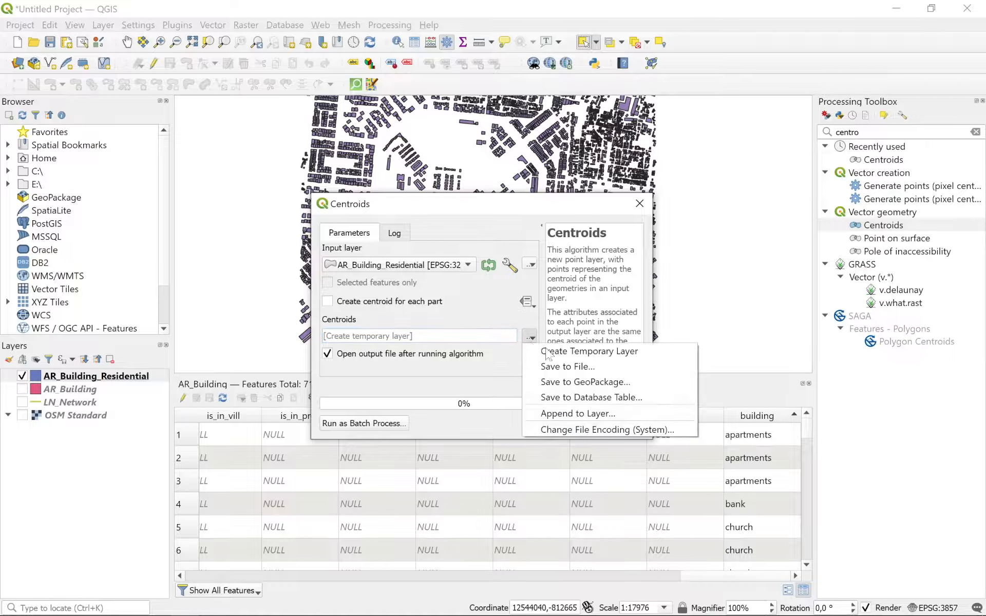
{"action": "left_click", "coordinate": [560, 367]}
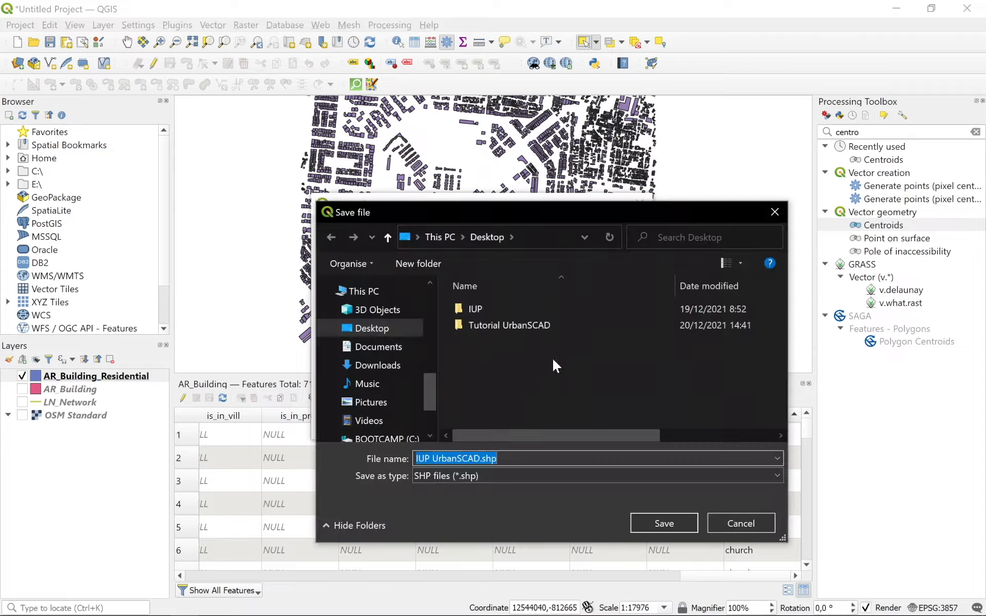
{"action": "double_click", "coordinate": [497, 326]}
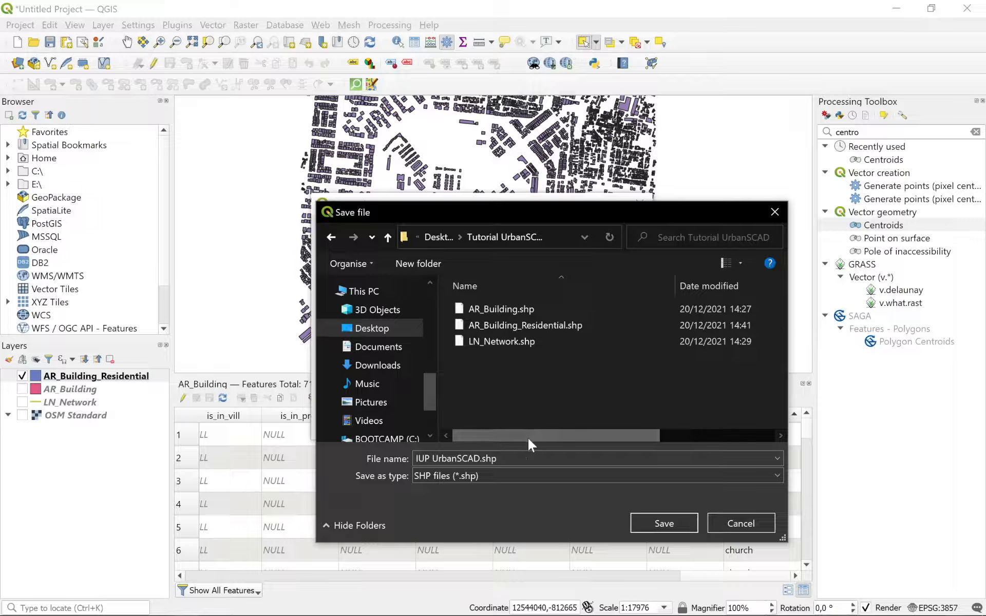
{"action": "left_click_drag", "start_coordinate": [513, 458], "coordinate": [358, 469]}
{"action": "type", "text": "PT_Building_Residential"}
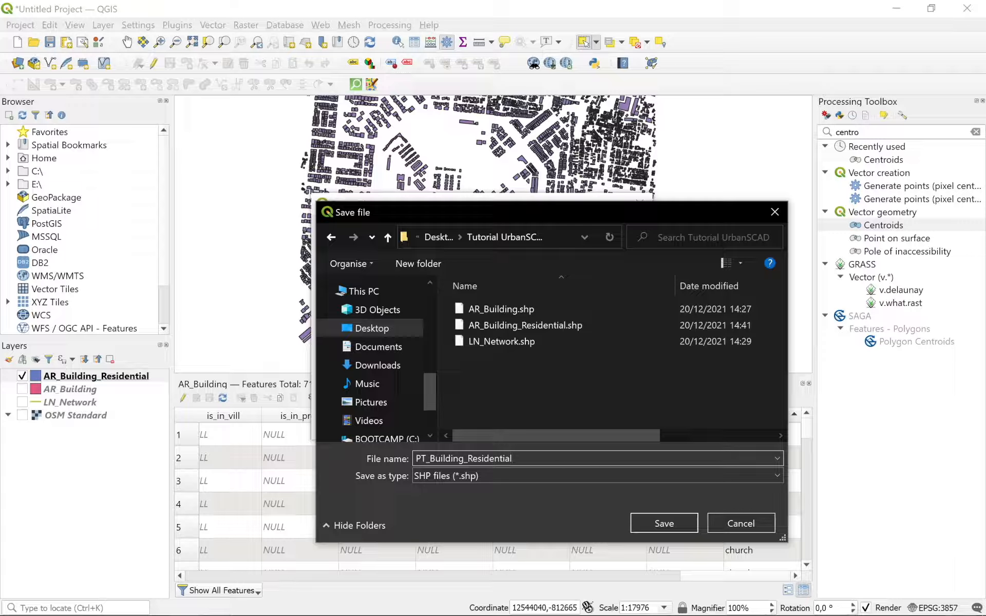
{"action": "left_click", "coordinate": [673, 529]}
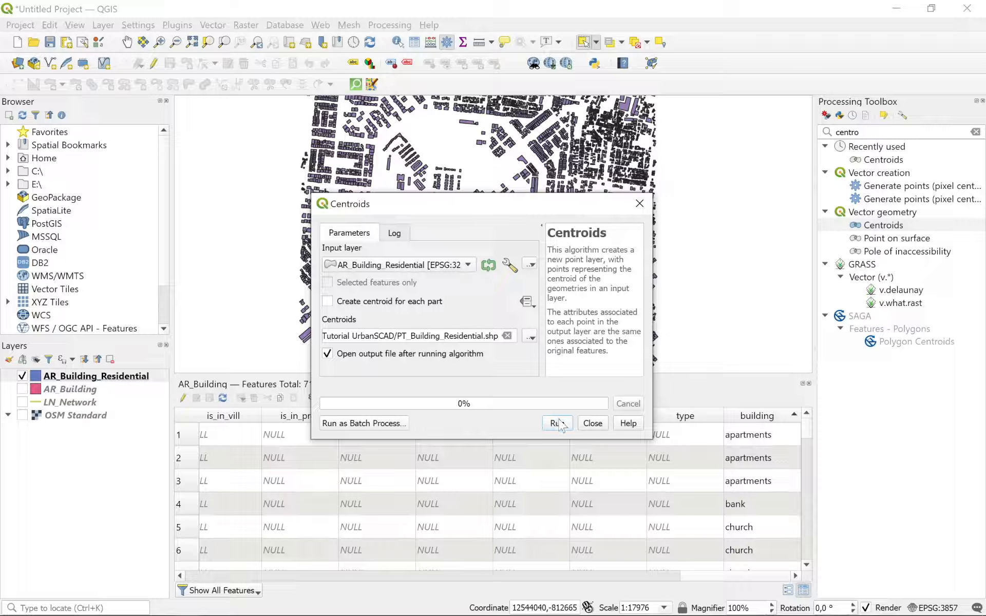
{"action": "left_click", "coordinate": [558, 423]}
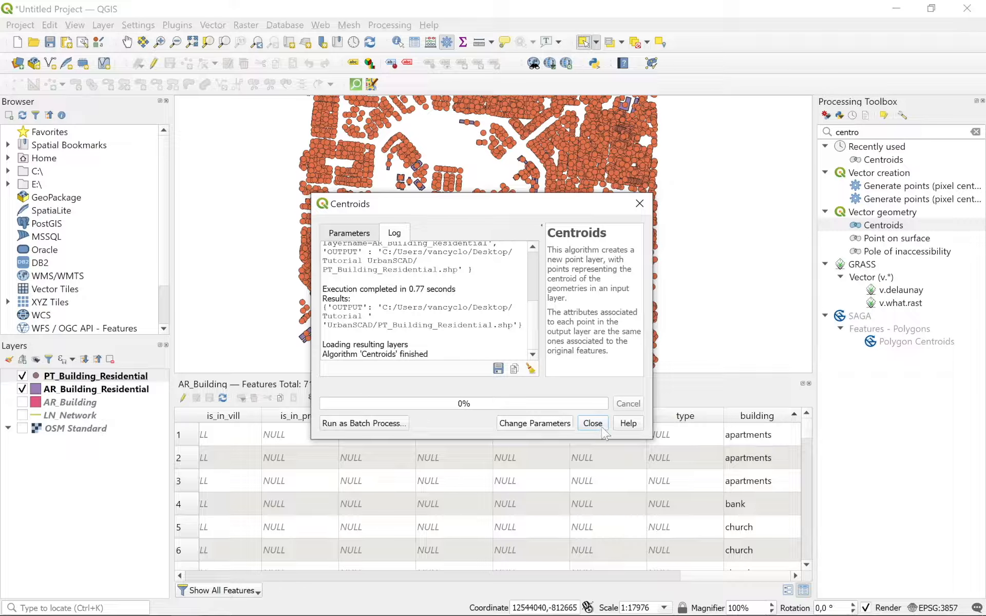
{"action": "left_click", "coordinate": [592, 423]}
Hide the AR_Building_Residential layer and inspect the PT_Building_Residential centroid points across the map.
{"action": "left_click", "coordinate": [22, 389]}
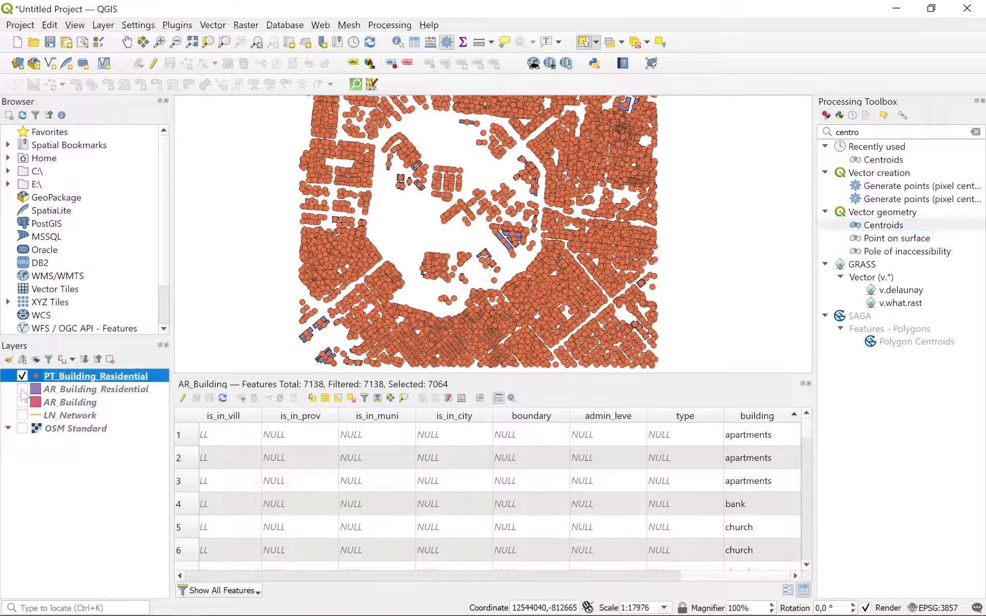
{"action": "scroll", "coordinate": [486, 263], "scroll_direction": "up", "scroll_amount": 2}
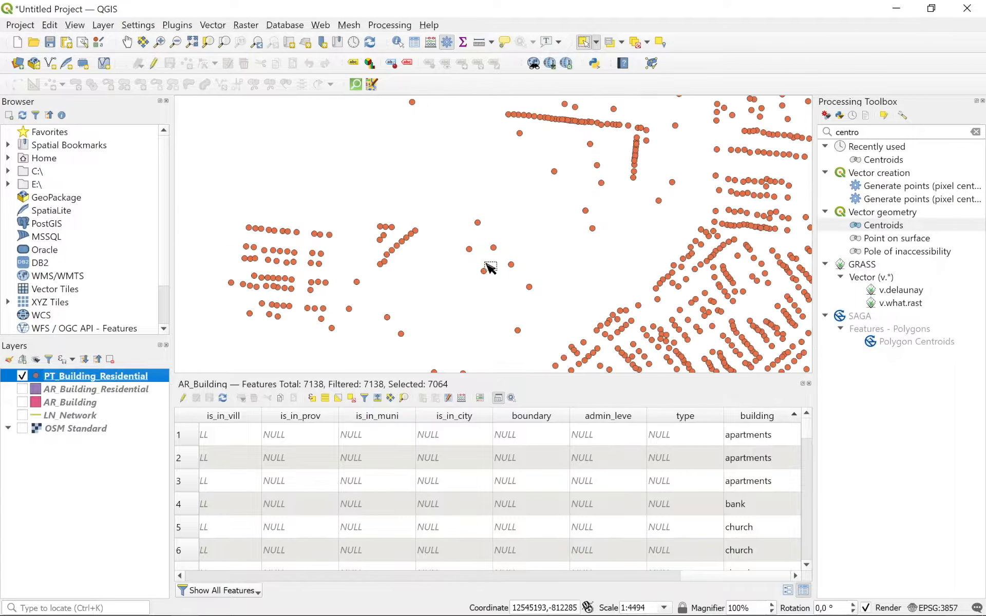
{"action": "scroll", "coordinate": [552, 157], "scroll_direction": "up", "scroll_amount": 1}
{"action": "scroll", "coordinate": [529, 174], "scroll_direction": "down", "scroll_amount": 2}
{"action": "left_click_drag", "start_coordinate": [609, 182], "coordinate": [503, 292]}
{"action": "scroll", "coordinate": [547, 235], "scroll_direction": "down", "scroll_amount": 1}
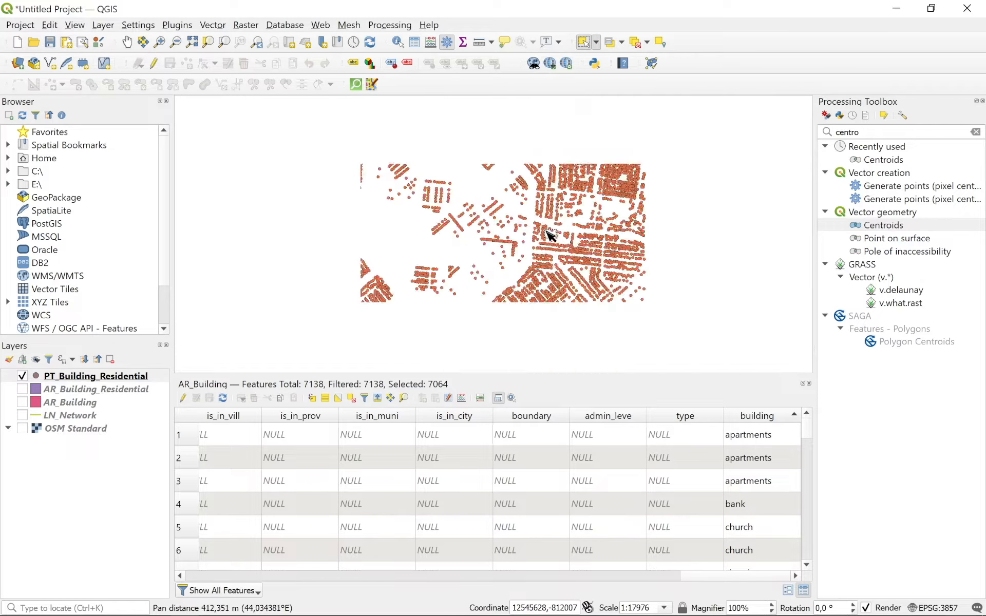
{"action": "left_click_drag", "start_coordinate": [554, 163], "coordinate": [562, 202]}
{"action": "scroll", "coordinate": [425, 250], "scroll_direction": "up", "scroll_amount": 3}
{"action": "scroll", "coordinate": [442, 167], "scroll_direction": "down", "scroll_amount": 3}
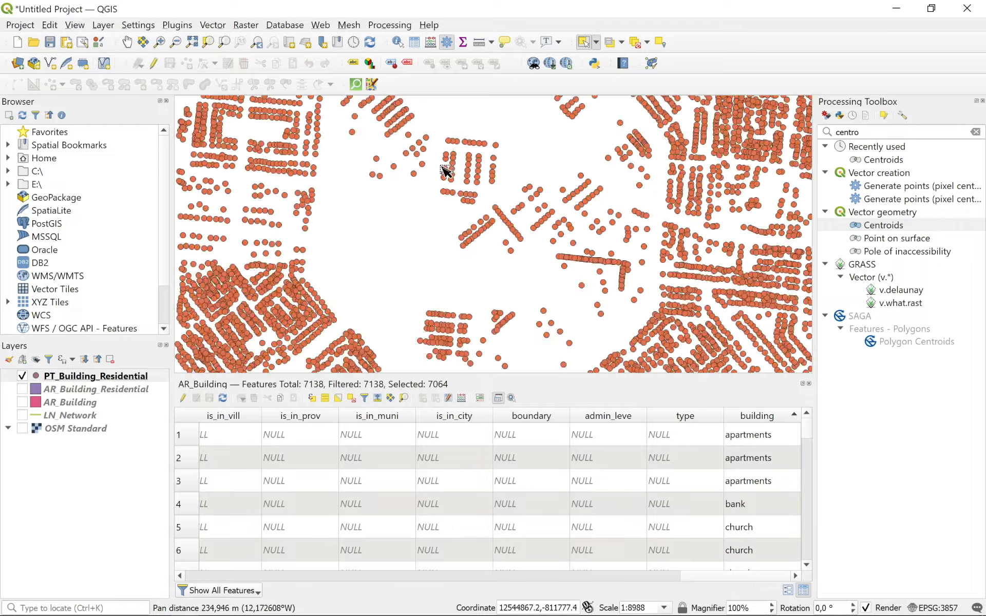
{"action": "left_click_drag", "start_coordinate": [416, 193], "coordinate": [451, 154]}
{"action": "scroll", "coordinate": [405, 267], "scroll_direction": "up", "scroll_amount": 2}
{"action": "scroll", "coordinate": [410, 271], "scroll_direction": "down", "scroll_amount": 3}
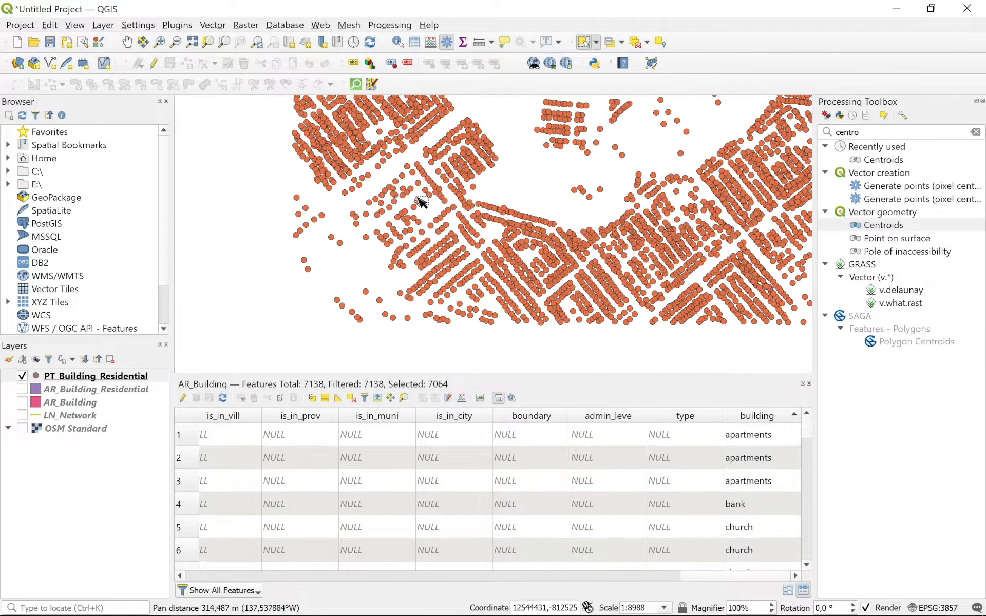
{"action": "left_click_drag", "start_coordinate": [568, 221], "coordinate": [553, 285]}
{"action": "scroll", "coordinate": [553, 286], "scroll_direction": "up", "scroll_amount": 1}
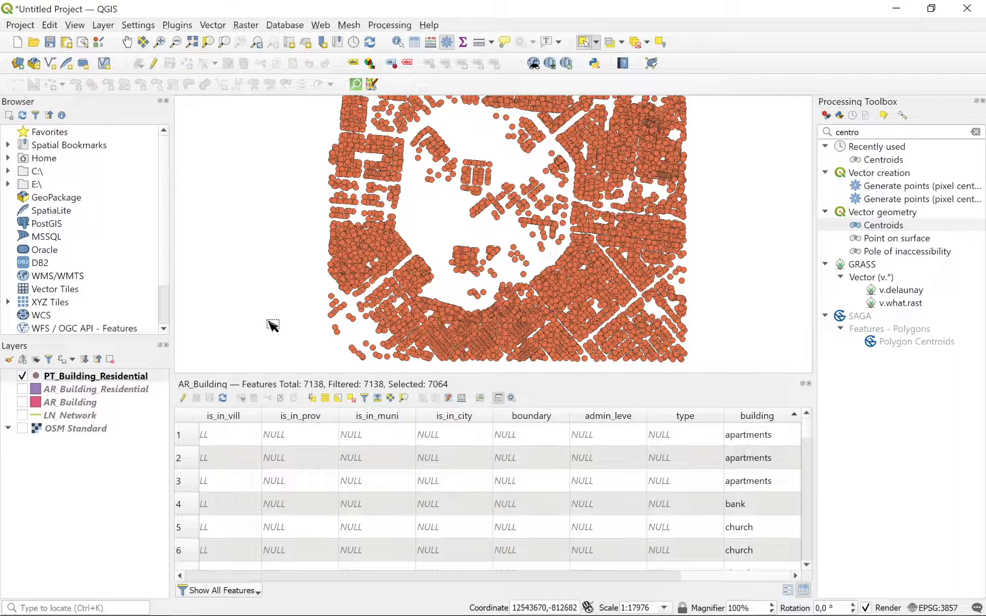
{"action": "scroll", "coordinate": [386, 274], "scroll_direction": "down", "scroll_amount": 1}
{"action": "scroll", "coordinate": [470, 257], "scroll_direction": "up", "scroll_amount": 1}
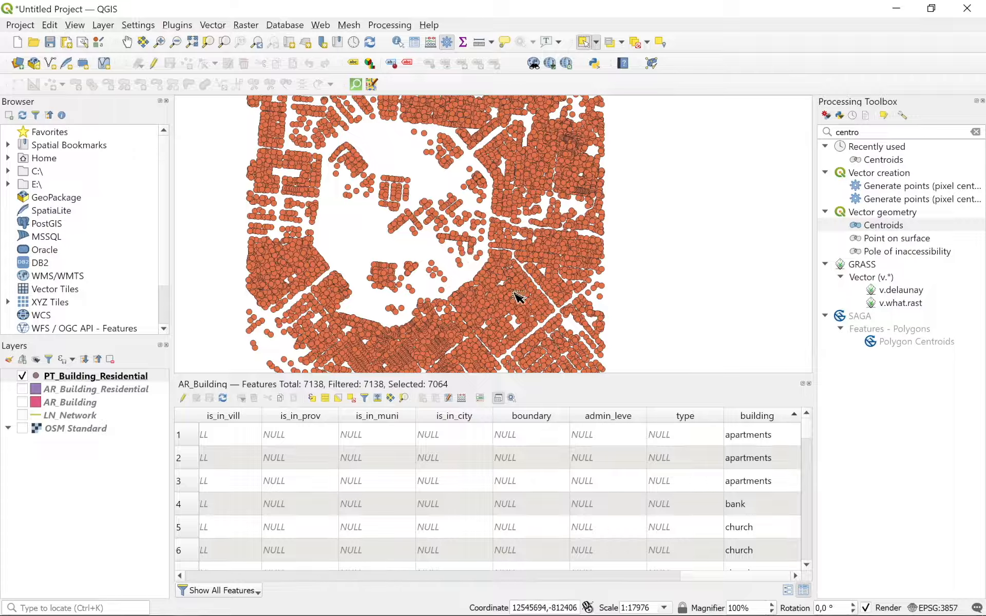
{"action": "scroll", "coordinate": [516, 299], "scroll_direction": "down", "scroll_amount": 1}
Examine the building types listed in the building field of the AR_Building attribute table.
{"action": "scroll", "coordinate": [462, 502], "scroll_direction": "down", "scroll_amount": 3}
{"action": "scroll", "coordinate": [513, 513], "scroll_direction": "down", "scroll_amount": 5}
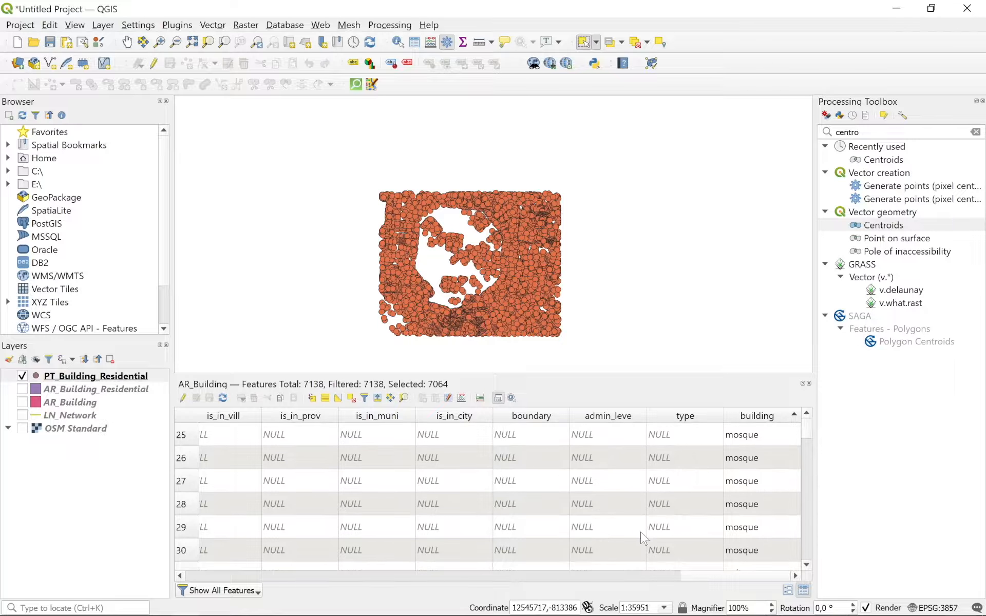
{"action": "scroll", "coordinate": [715, 503], "scroll_direction": "down", "scroll_amount": 8}
{"action": "scroll", "coordinate": [720, 500], "scroll_direction": "down", "scroll_amount": 10}
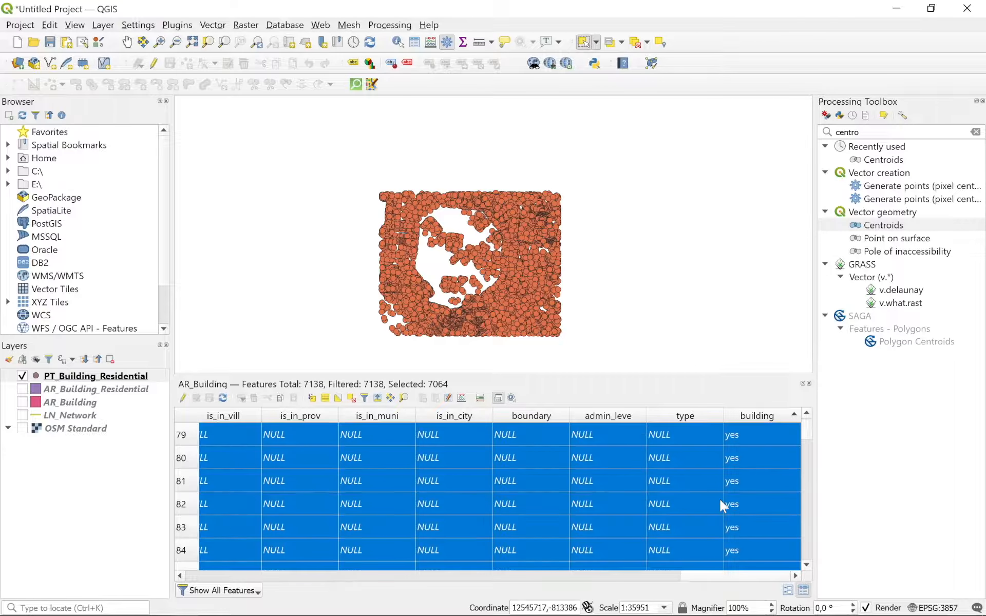
{"action": "scroll", "coordinate": [719, 501], "scroll_direction": "up", "scroll_amount": 6}
{"action": "scroll", "coordinate": [718, 511], "scroll_direction": "down", "scroll_amount": 5}
{"action": "scroll", "coordinate": [718, 516], "scroll_direction": "up", "scroll_amount": 12}
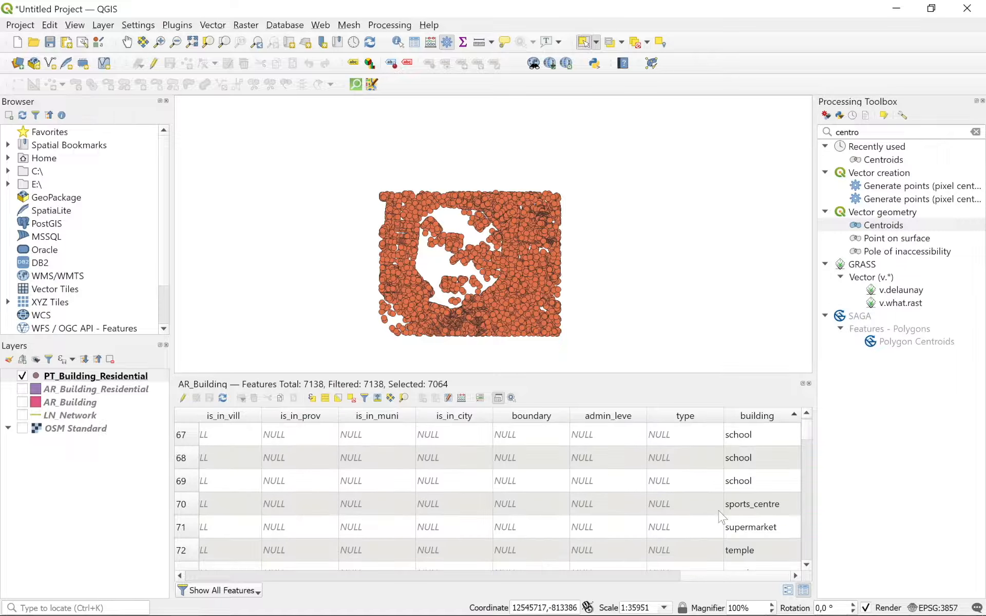
{"action": "scroll", "coordinate": [718, 521], "scroll_direction": "up", "scroll_amount": 8}
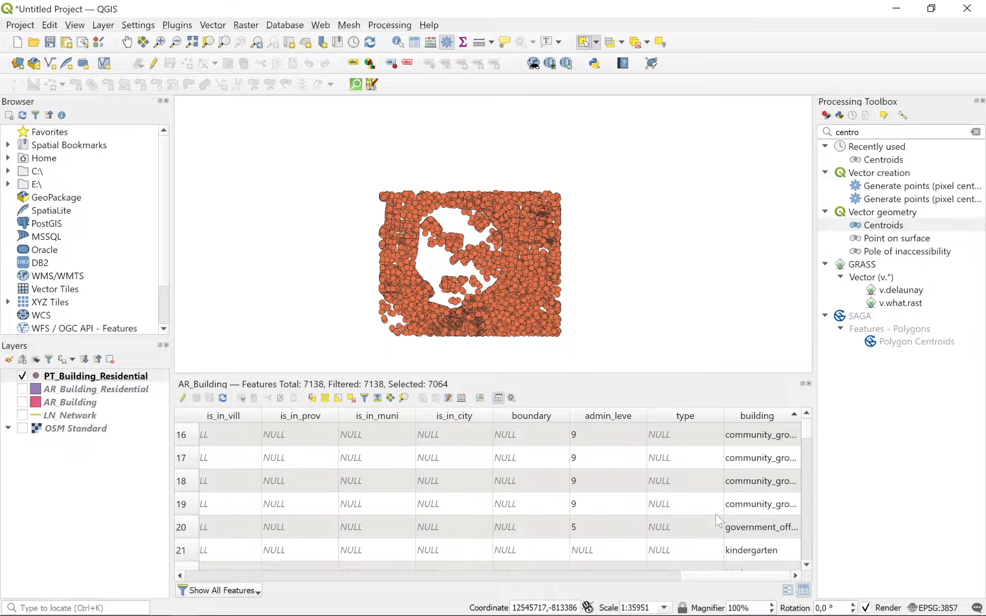
{"action": "scroll", "coordinate": [717, 521], "scroll_direction": "up", "scroll_amount": 5}
{"action": "scroll", "coordinate": [717, 521], "scroll_direction": "down", "scroll_amount": 7}
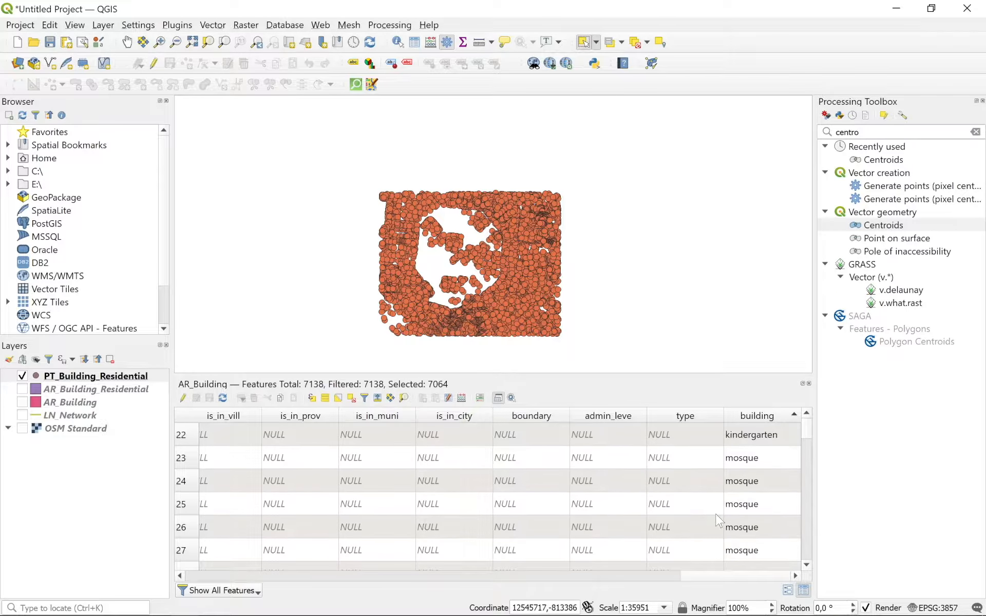
{"action": "scroll", "coordinate": [718, 475], "scroll_direction": "down", "scroll_amount": 1}
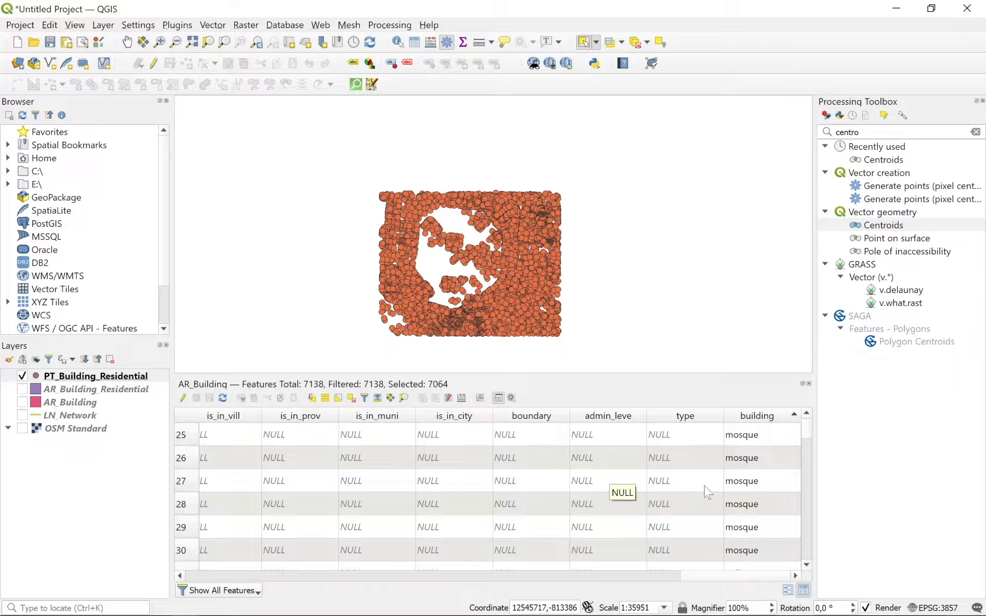
{"action": "scroll", "coordinate": [698, 497], "scroll_direction": "down", "scroll_amount": 3}
{"action": "scroll", "coordinate": [701, 505], "scroll_direction": "up", "scroll_amount": 1}
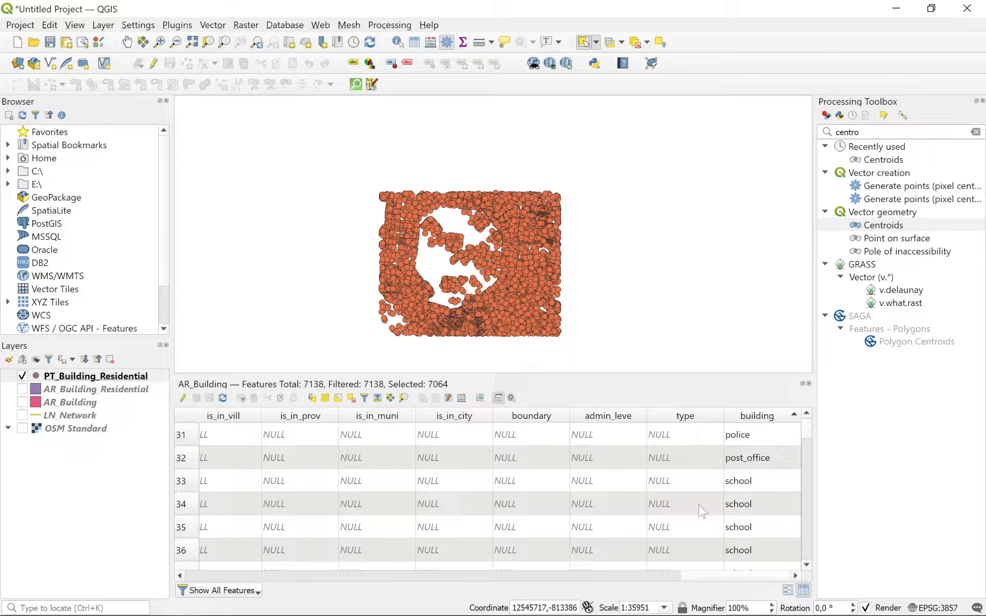
{"action": "scroll", "coordinate": [702, 511], "scroll_direction": "up", "scroll_amount": 1}
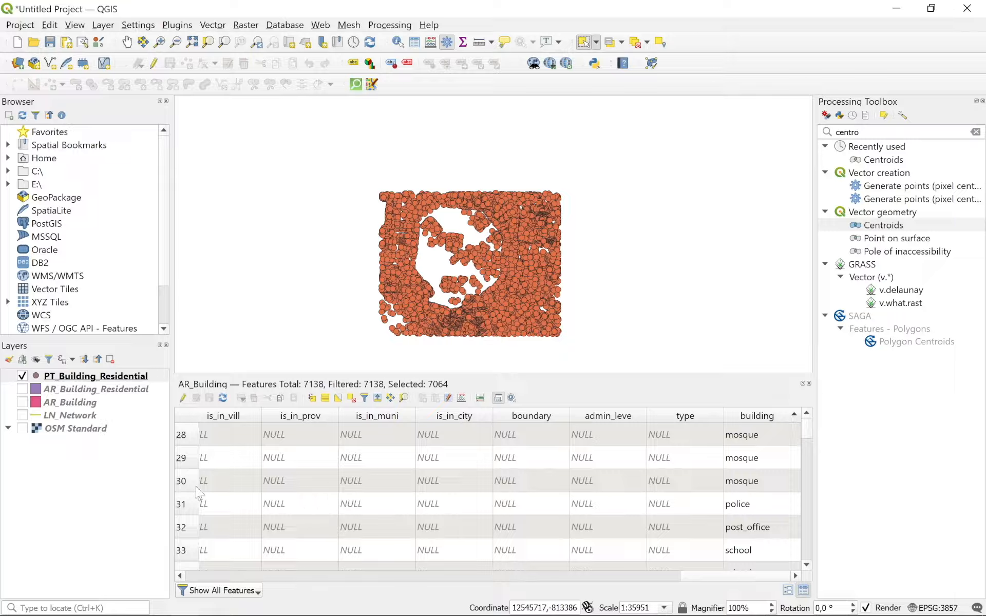
Select the AR_Building features by the expression "building" = 'mosque', using the field's unique values.
{"action": "left_click", "coordinate": [311, 398]}
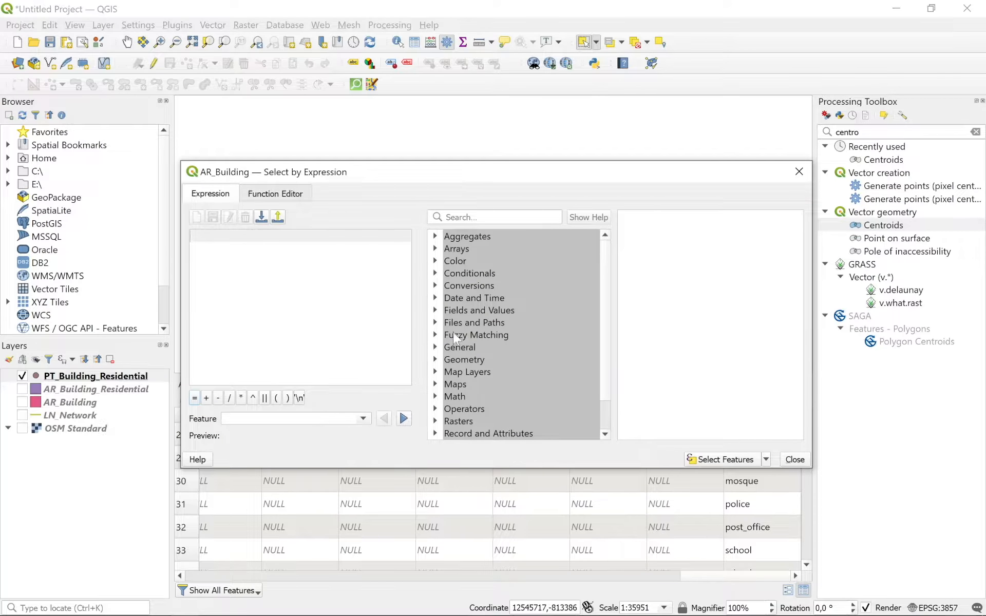
{"action": "left_click", "coordinate": [435, 311]}
{"action": "scroll", "coordinate": [504, 365], "scroll_direction": "down", "scroll_amount": 8}
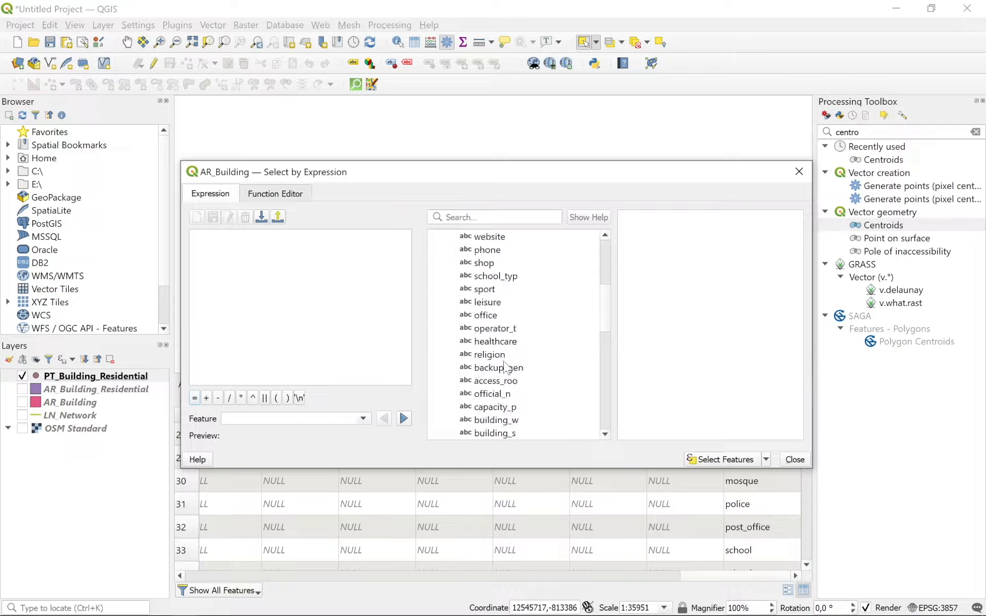
{"action": "scroll", "coordinate": [504, 366], "scroll_direction": "down", "scroll_amount": 4}
{"action": "double_click", "coordinate": [491, 381]}
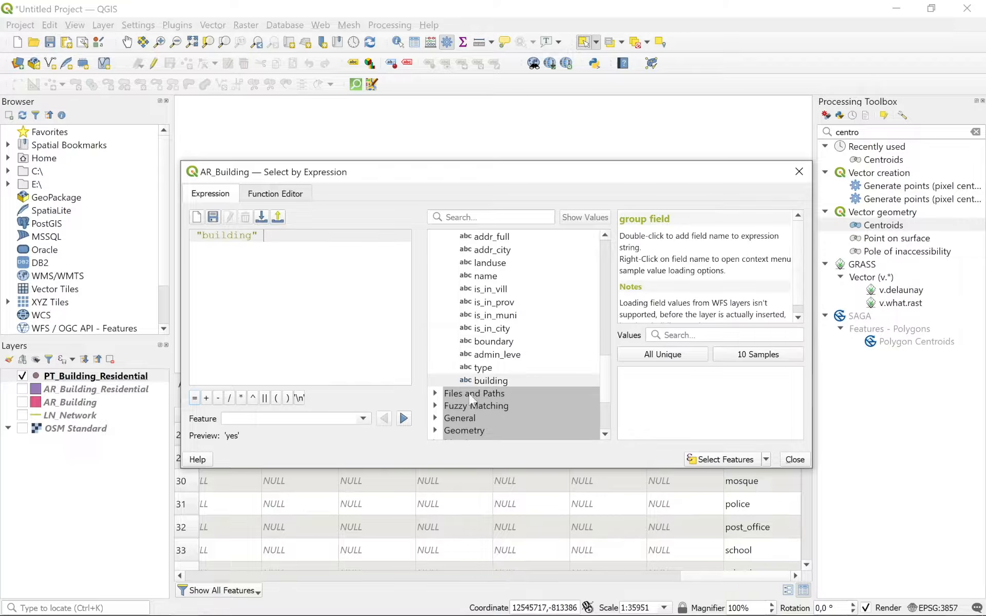
{"action": "left_click", "coordinate": [194, 397]}
{"action": "left_click", "coordinate": [655, 355]}
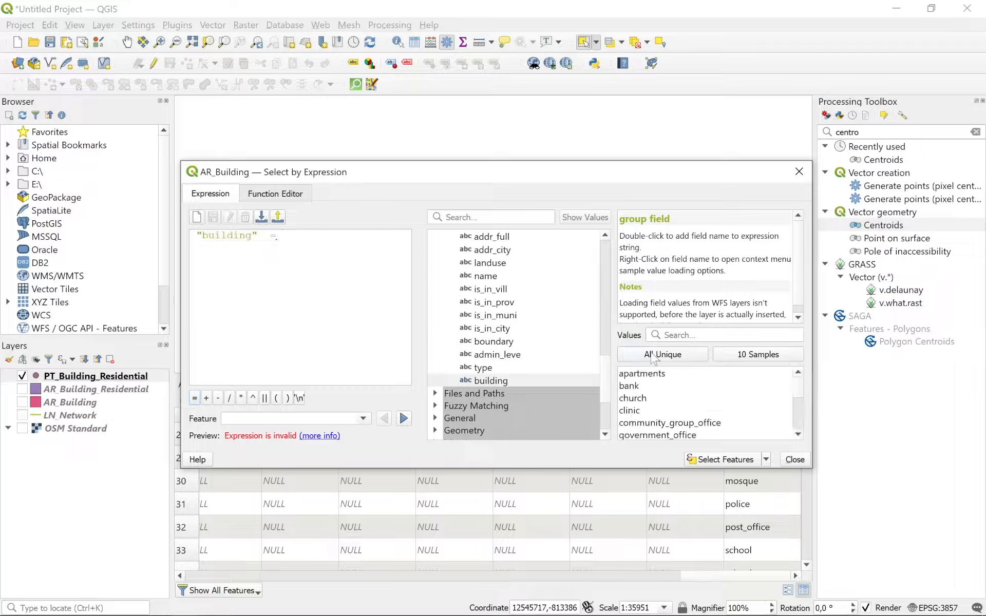
{"action": "scroll", "coordinate": [647, 409], "scroll_direction": "down", "scroll_amount": 1}
{"action": "scroll", "coordinate": [646, 409], "scroll_direction": "down", "scroll_amount": 3}
{"action": "scroll", "coordinate": [646, 408], "scroll_direction": "up", "scroll_amount": 2}
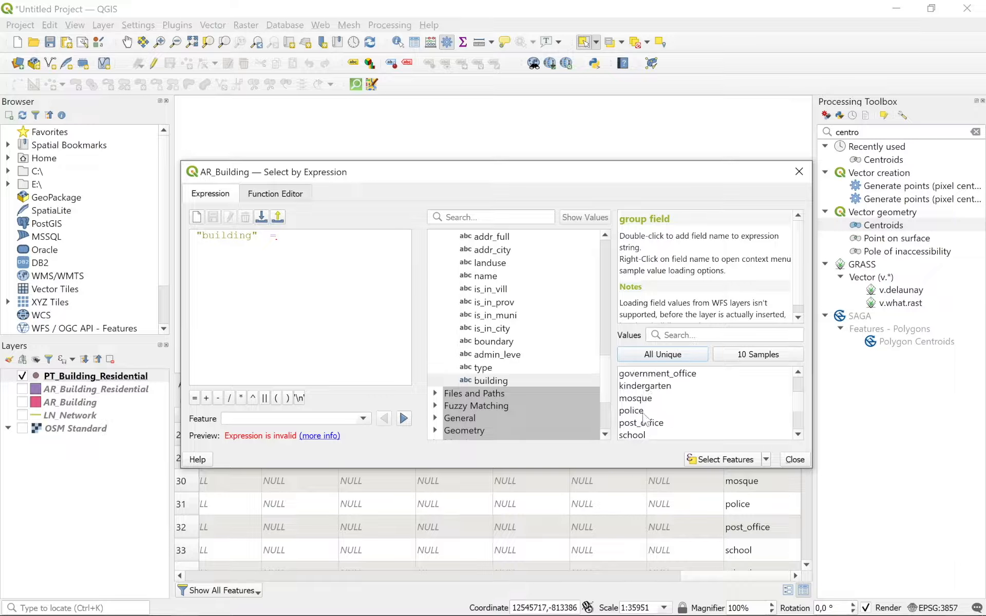
{"action": "double_click", "coordinate": [637, 398]}
{"action": "left_click", "coordinate": [720, 460]}
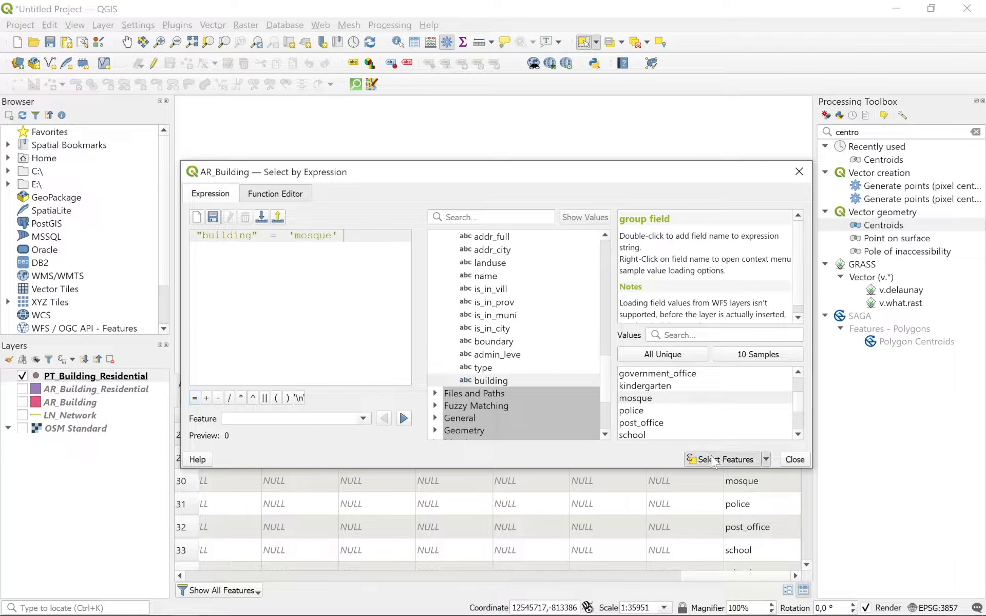
{"action": "left_click", "coordinate": [794, 460]}
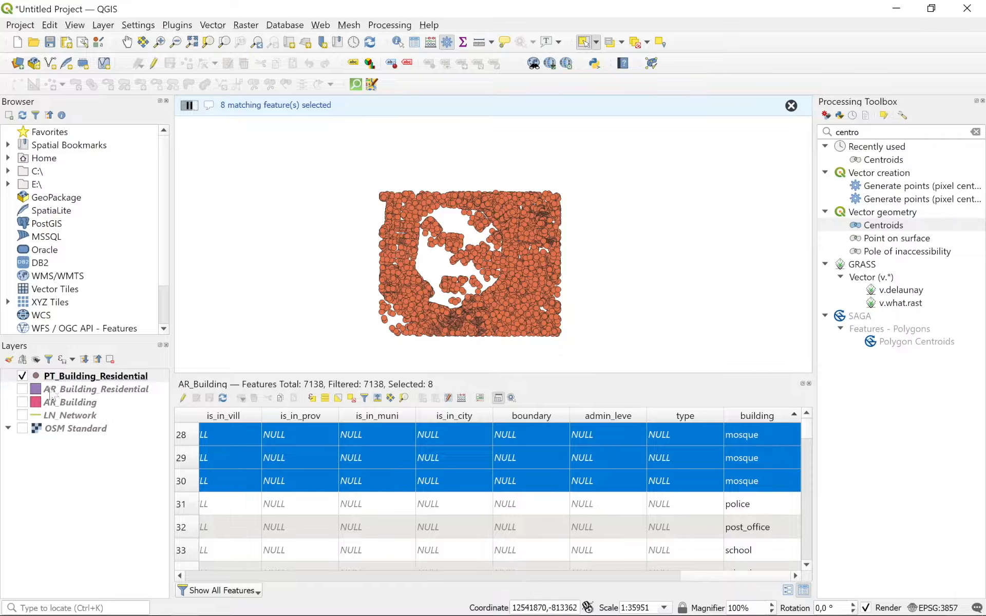
Show the AR_Building layer, hide PT_Building_Residential, and inspect the selected mosques on the map.
{"action": "left_click", "coordinate": [22, 402]}
{"action": "left_click", "coordinate": [22, 376]}
{"action": "scroll", "coordinate": [490, 324], "scroll_direction": "up", "scroll_amount": 2}
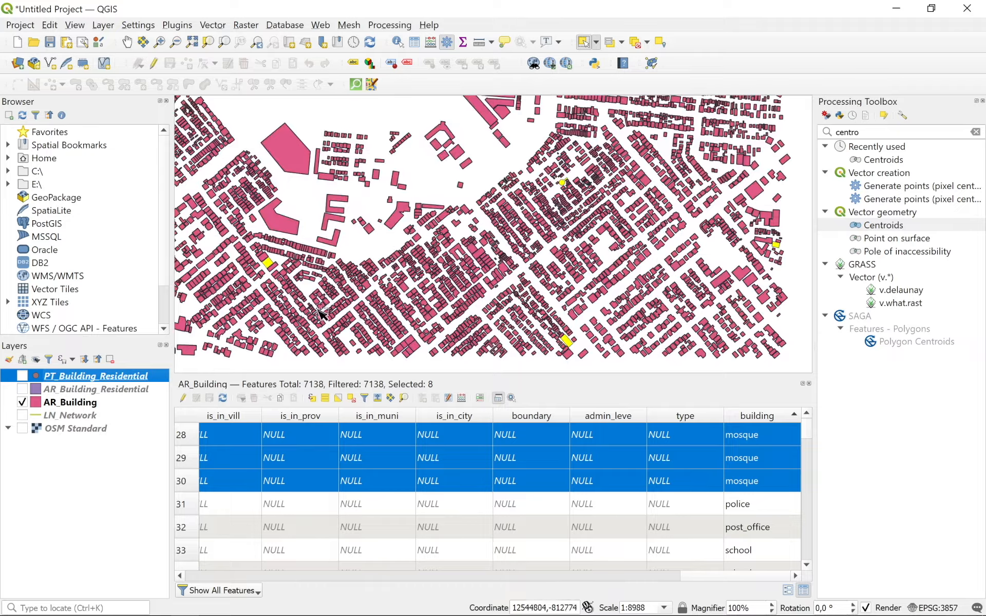
Examine the remaining selected mosques across the AR_Building map.
{"action": "left_click_drag", "start_coordinate": [558, 297], "coordinate": [482, 283]}
{"action": "left_click_drag", "start_coordinate": [489, 164], "coordinate": [575, 292]}
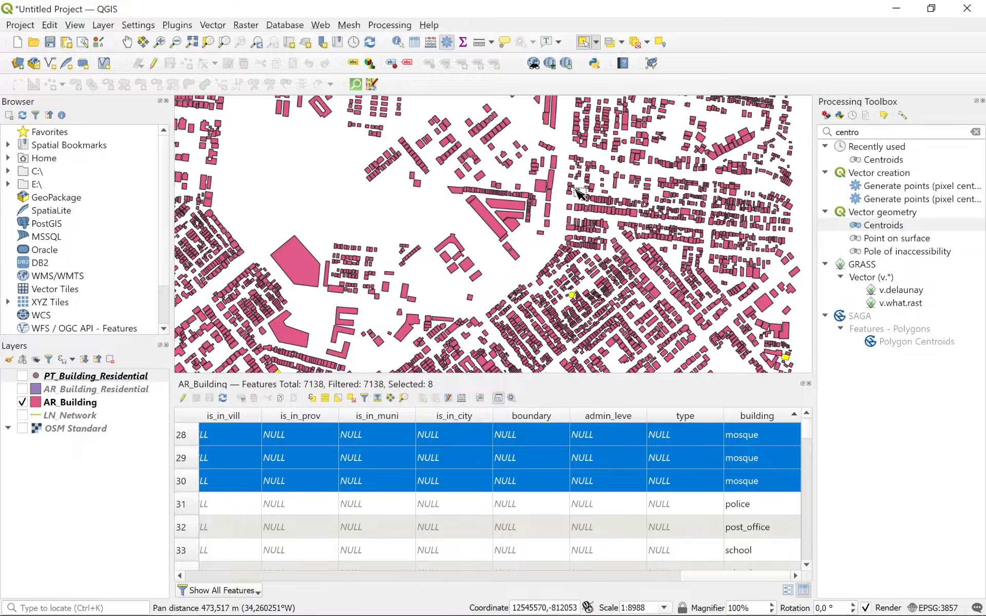
{"action": "left_click_drag", "start_coordinate": [577, 189], "coordinate": [554, 294]}
{"action": "left_click_drag", "start_coordinate": [614, 132], "coordinate": [621, 216]}
{"action": "left_click_drag", "start_coordinate": [382, 162], "coordinate": [463, 230]}
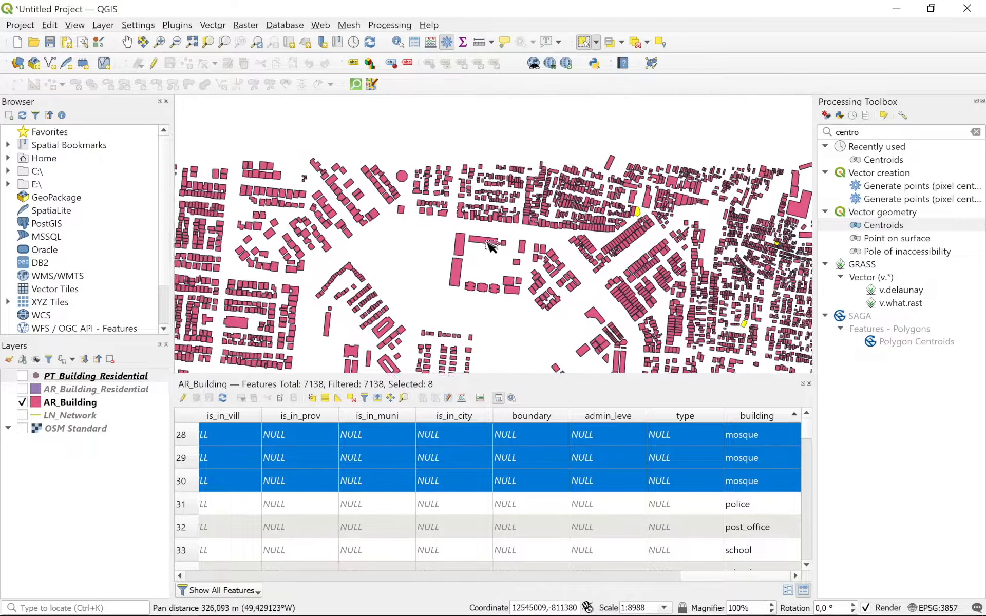
{"action": "scroll", "coordinate": [374, 172], "scroll_direction": "down", "scroll_amount": 1}
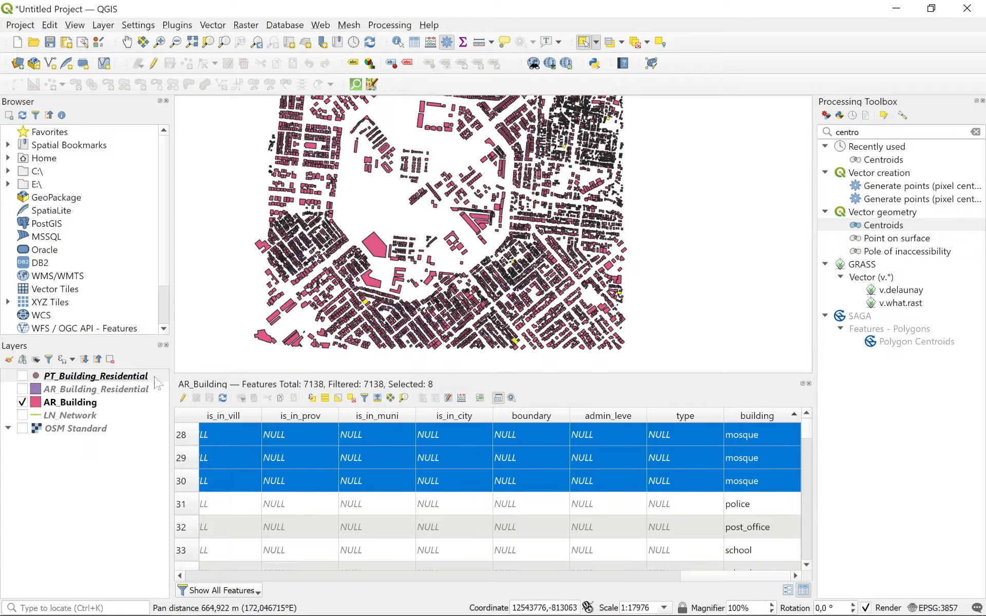
Export only the selected AR_Building features as the ESRI Shapefile AR_Building_Mosque.shp, add it to the map, and hide AR_Building.
{"action": "right_click", "coordinate": [96, 404]}
{"action": "mouse_move", "coordinate": [246, 361]}
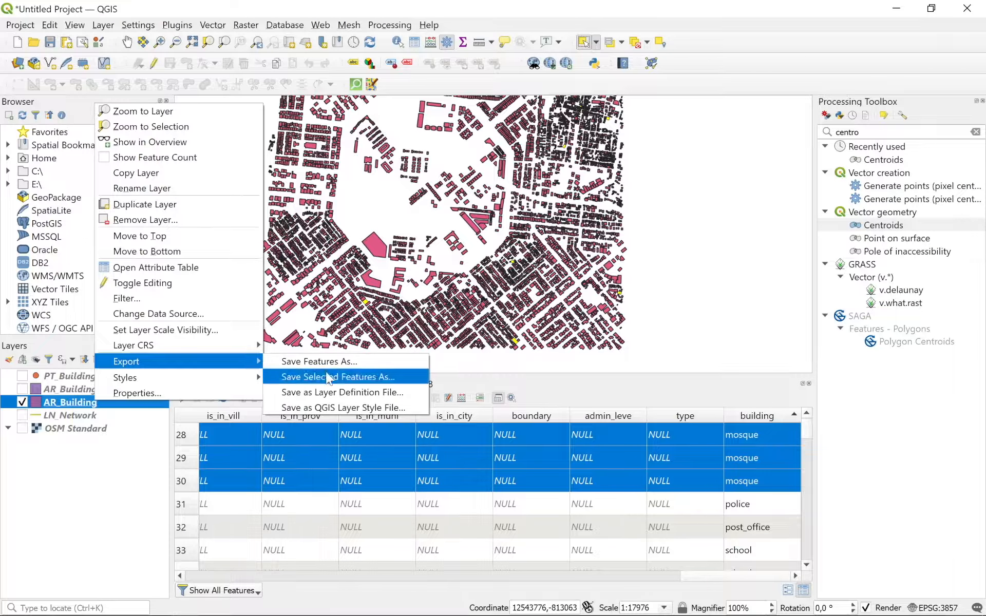
{"action": "left_click", "coordinate": [358, 378]}
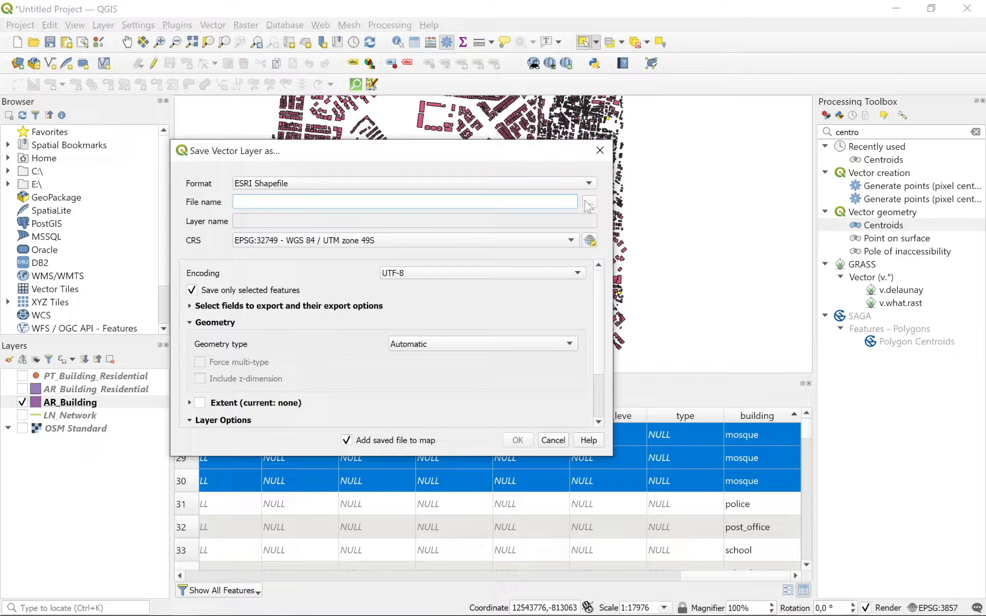
{"action": "left_click", "coordinate": [589, 202]}
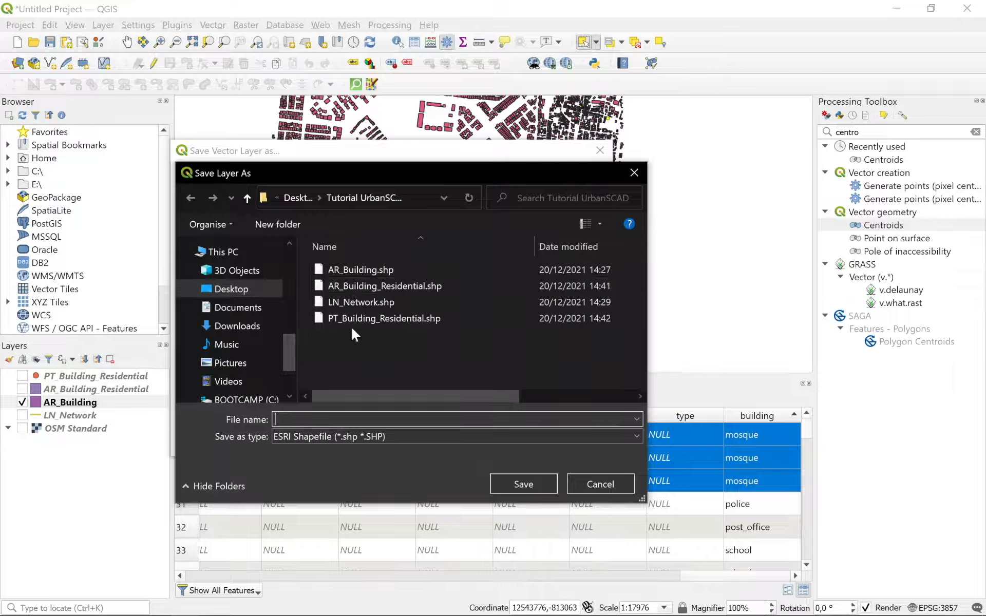
{"action": "left_click", "coordinate": [357, 285]}
{"action": "left_click", "coordinate": [292, 420]}
{"action": "left_click", "coordinate": [290, 419]}
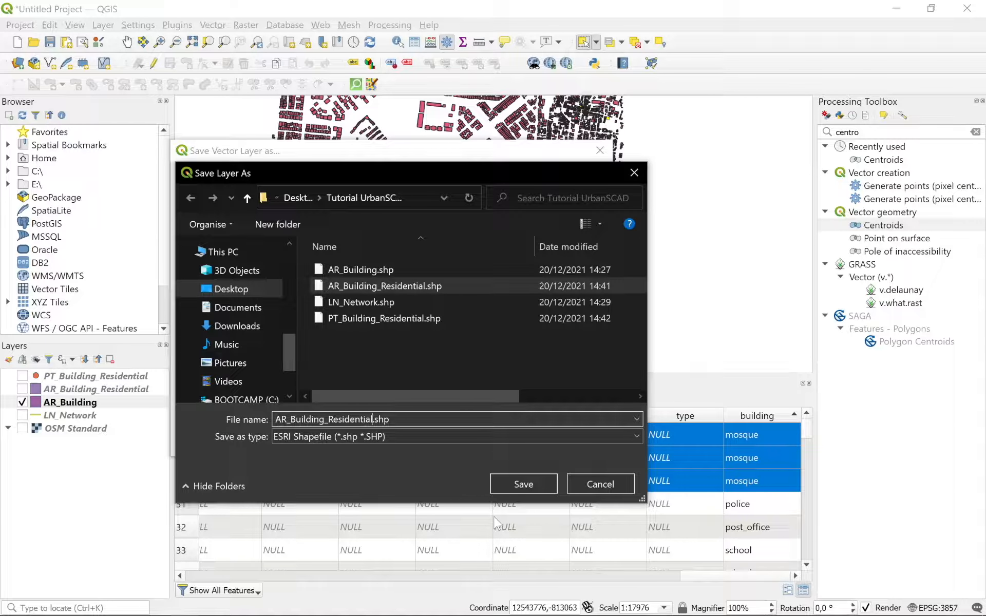
{"action": "key", "text": "BackSpace"}
{"action": "key", "text": "BackSpace"}
{"action": "key", "text": "BackSpace"}
{"action": "key", "text": "BackSpace"}
{"action": "key", "text": "BackSpace"}
{"action": "key", "text": "BackSpace"}
{"action": "key", "text": "BackSpace"}
{"action": "key", "text": "BackSpace"}
{"action": "key", "text": "BackSpace"}
{"action": "key", "text": "BackSpace"}
{"action": "key", "text": "BackSpace"}
{"action": "type", "text": "m"}
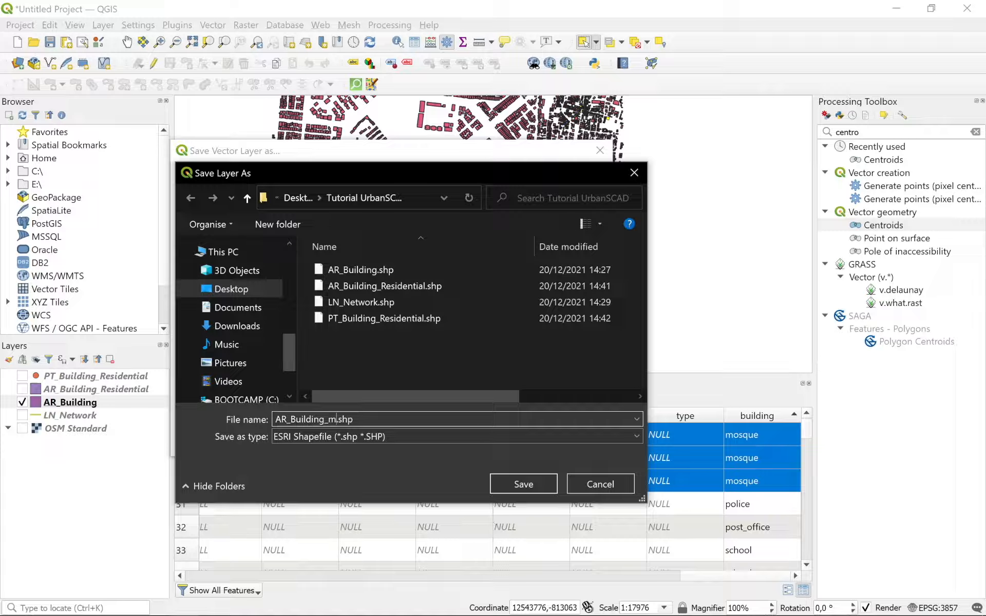
{"action": "type", "text": "osque"}
{"action": "left_click", "coordinate": [521, 486]}
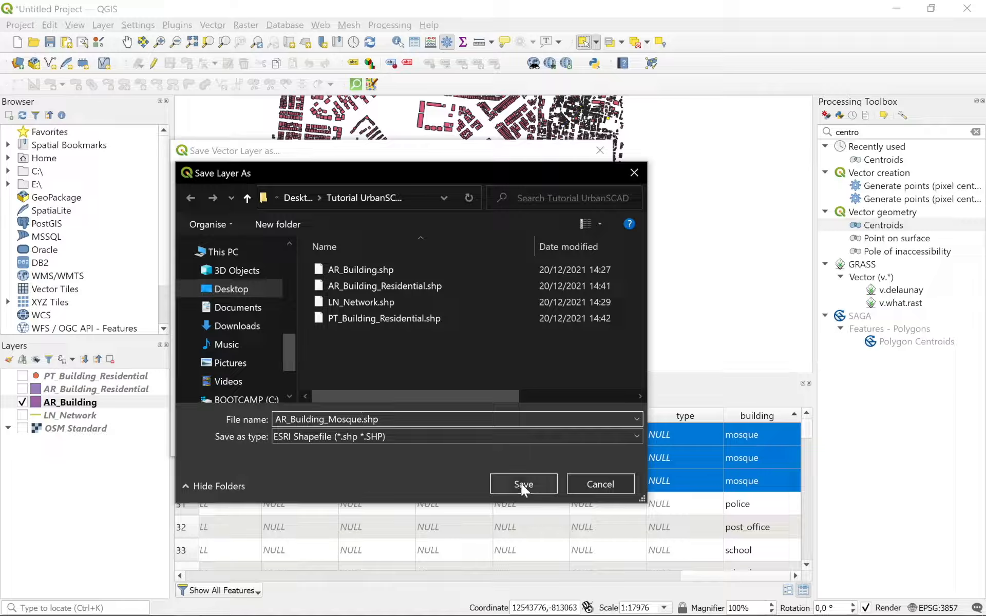
{"action": "left_click", "coordinate": [517, 440]}
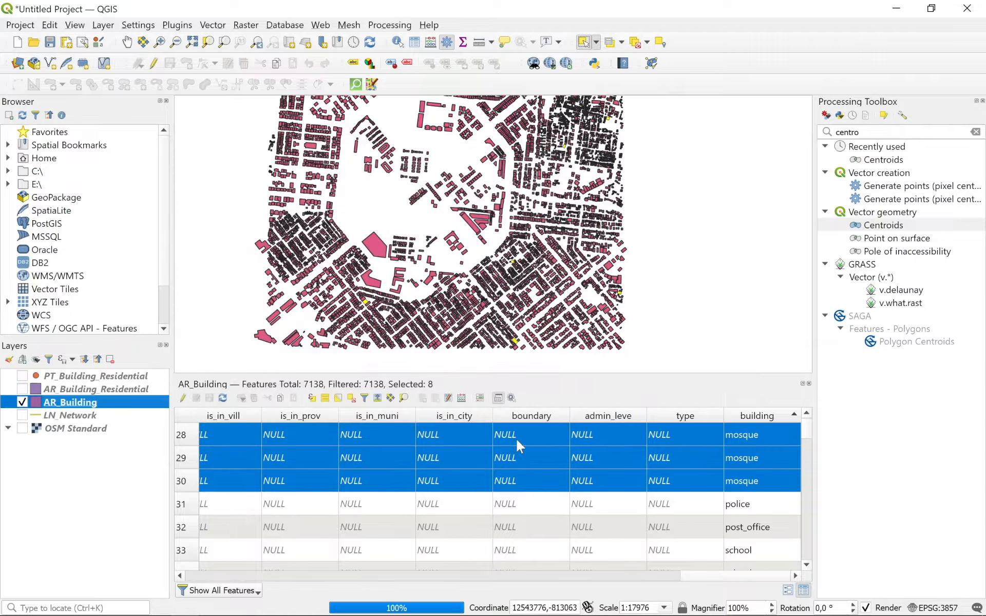
{"action": "mouse_move", "coordinate": [42, 401]}
{"action": "left_mouse_down"}
{"action": "mouse_move", "coordinate": [43, 382]}
{"action": "mouse_move", "coordinate": [45, 398]}
{"action": "left_mouse_up"}
{"action": "left_click", "coordinate": [22, 415]}
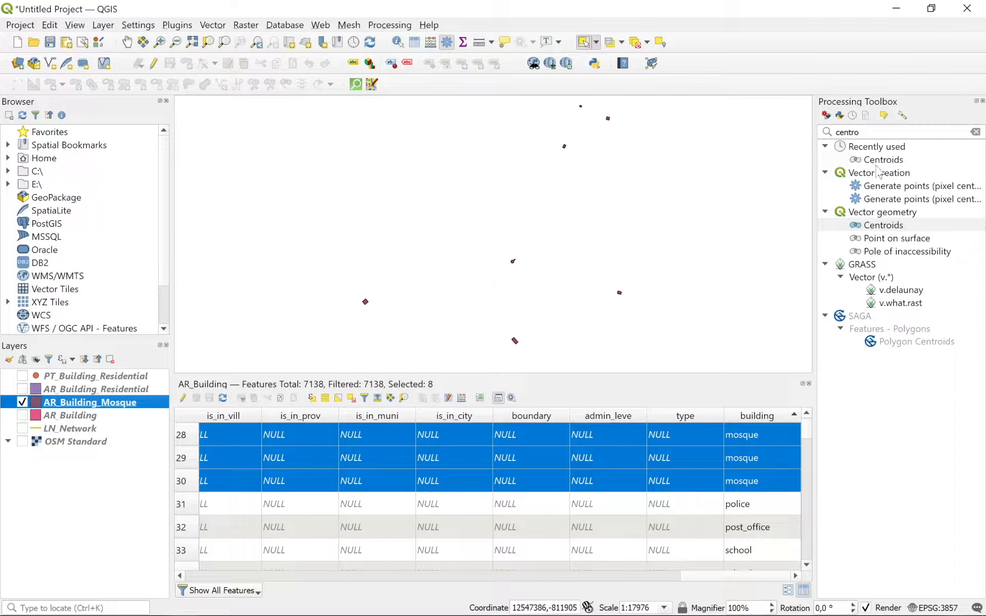
Run Centroids on AR_Building_Mosque and save the output points as PT_Building_Mosque.shp.
{"action": "double_click", "coordinate": [882, 225]}
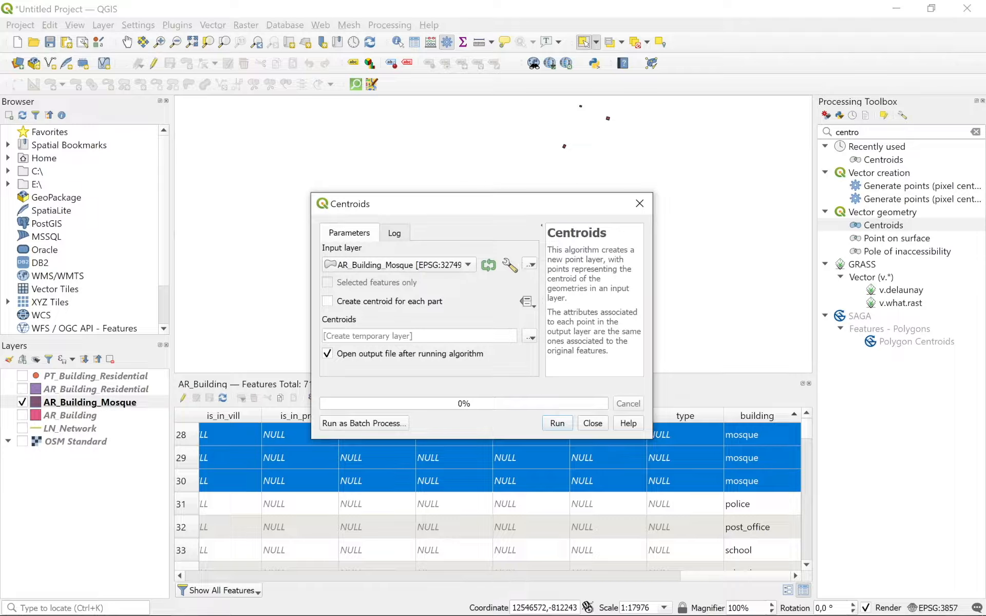
{"action": "left_click", "coordinate": [531, 337]}
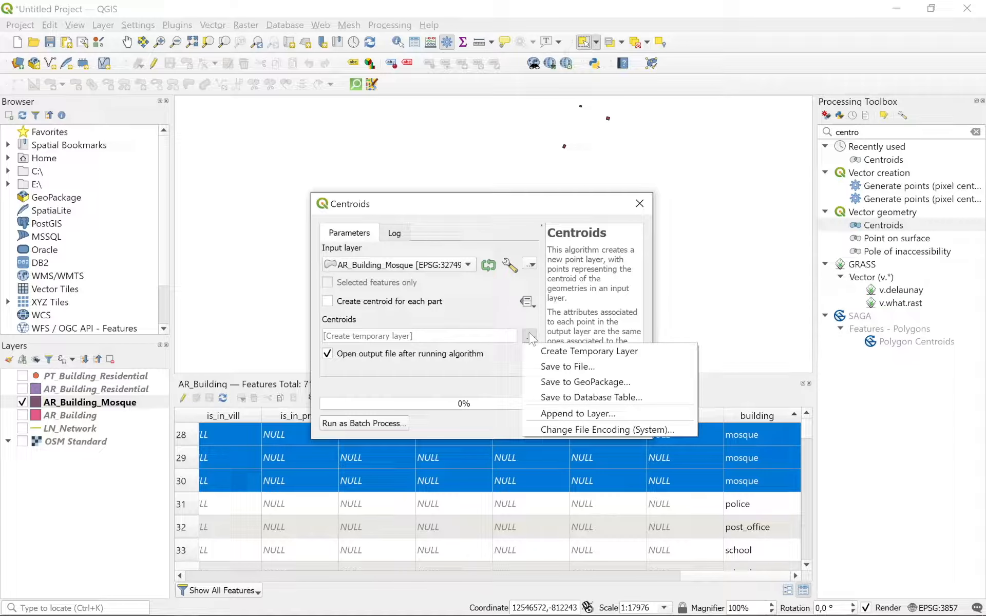
{"action": "left_click", "coordinate": [550, 367]}
{"action": "left_click", "coordinate": [493, 374]}
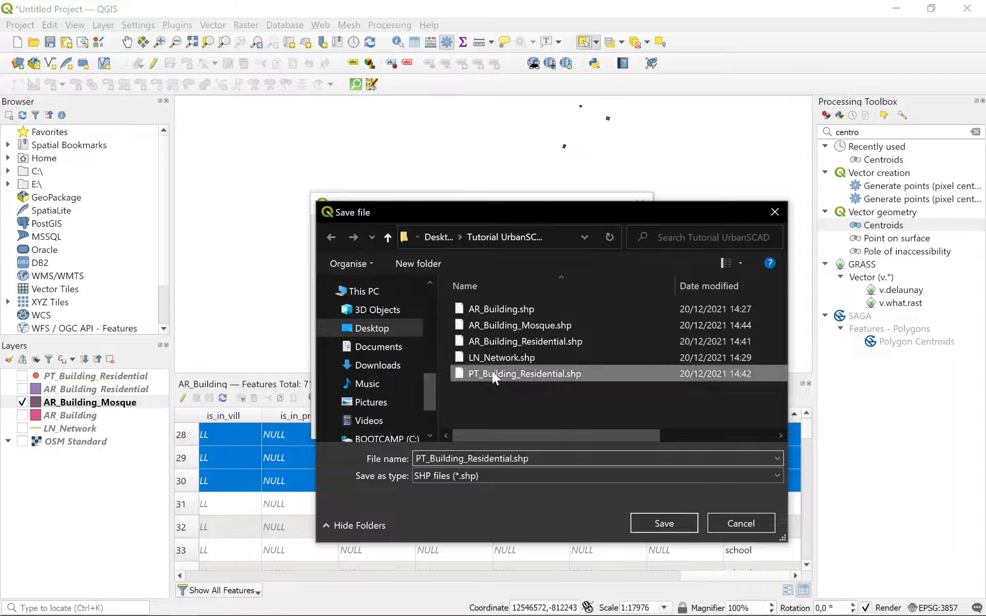
{"action": "left_click", "coordinate": [514, 458]}
{"action": "left_click", "coordinate": [512, 458]}
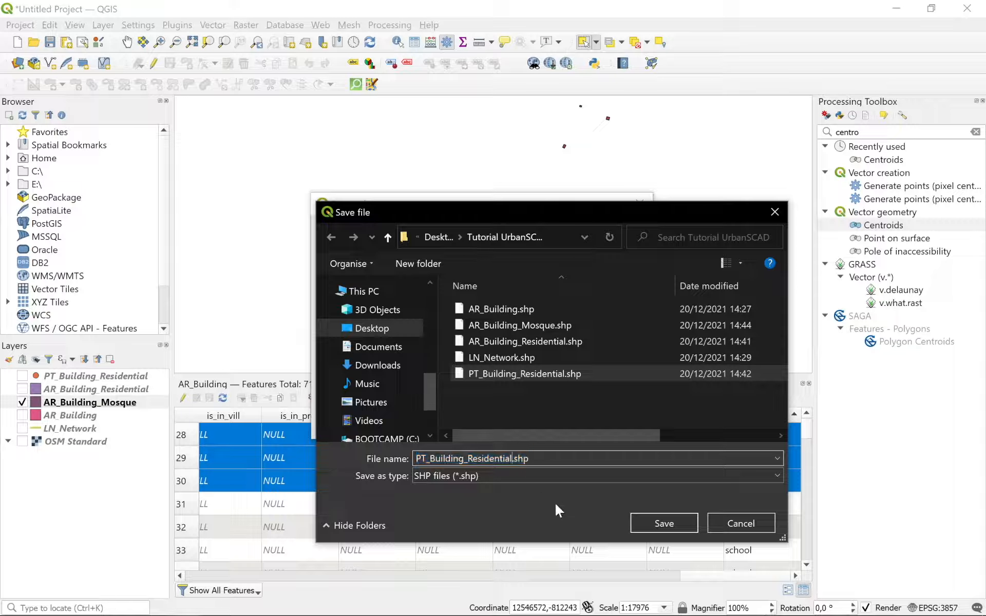
{"action": "key", "text": "BackSpace"}
{"action": "key", "text": "BackSpace"}
{"action": "key", "text": "BackSpace"}
{"action": "key", "text": "BackSpace"}
{"action": "key", "text": "BackSpace"}
{"action": "key", "text": "BackSpace"}
{"action": "key", "text": "BackSpace"}
{"action": "key", "text": "BackSpace"}
{"action": "key", "text": "BackSpace"}
{"action": "key", "text": "BackSpace"}
{"action": "key", "text": "BackSpace"}
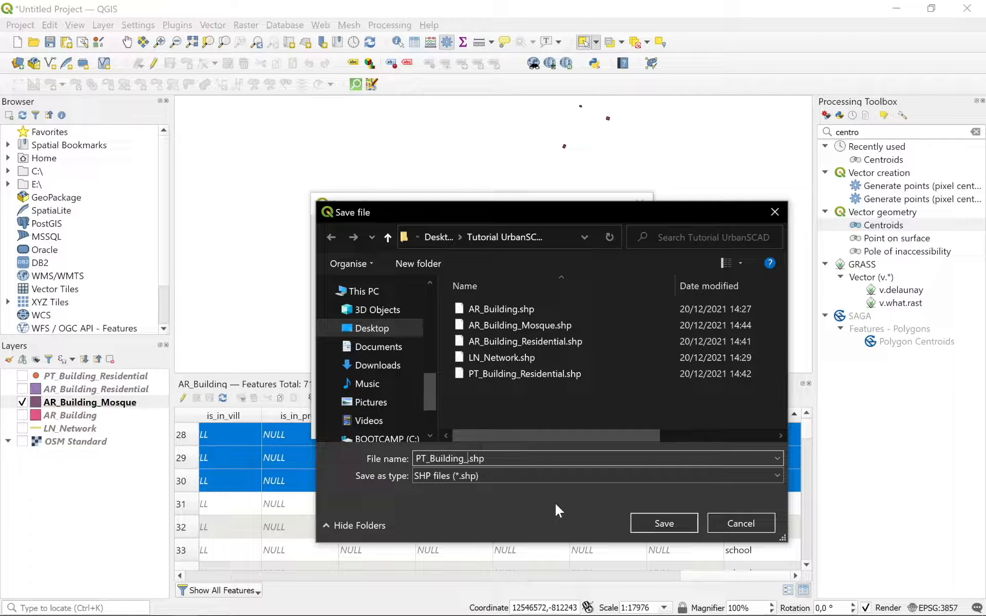
{"action": "type", "text": "Mosque"}
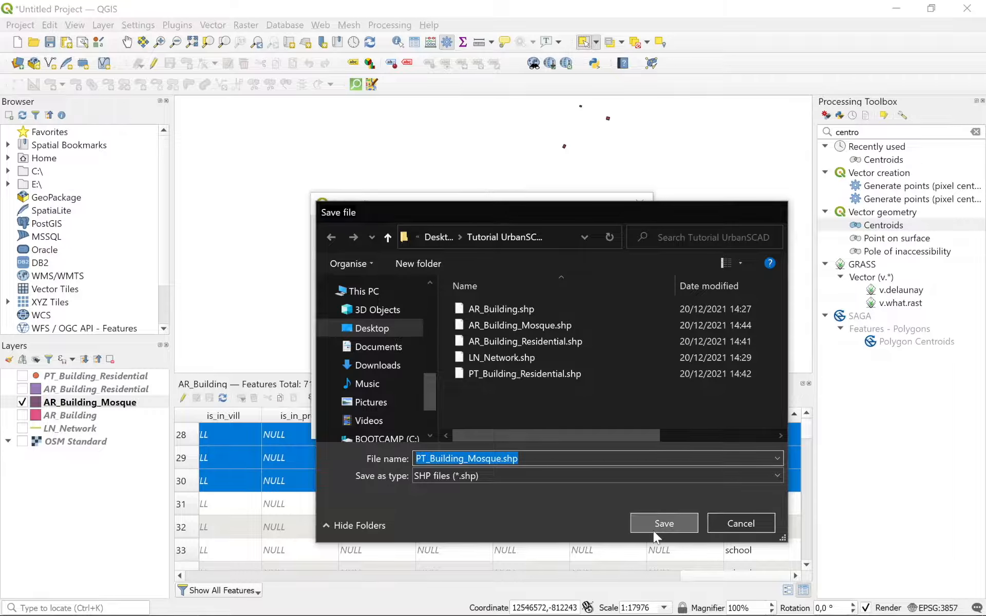
{"action": "left_click", "coordinate": [663, 523]}
{"action": "left_click", "coordinate": [564, 424]}
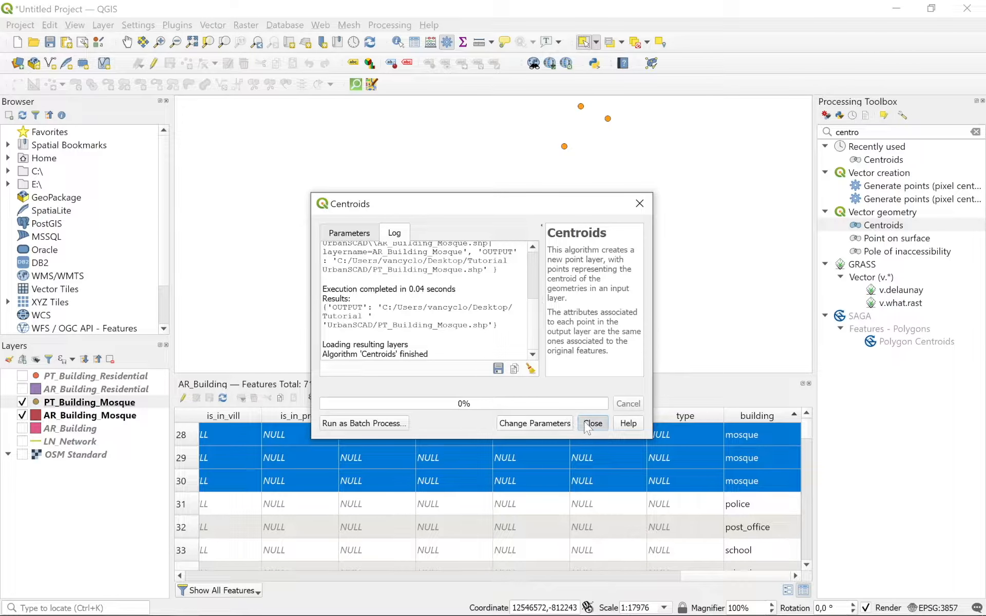
{"action": "left_click", "coordinate": [591, 423]}
Move PT_Building_Mosque above AR_Building_Residential in the layer order and hide the AR_Building_Mosque layer.
{"action": "left_click_drag", "start_coordinate": [60, 405], "coordinate": [21, 385]}
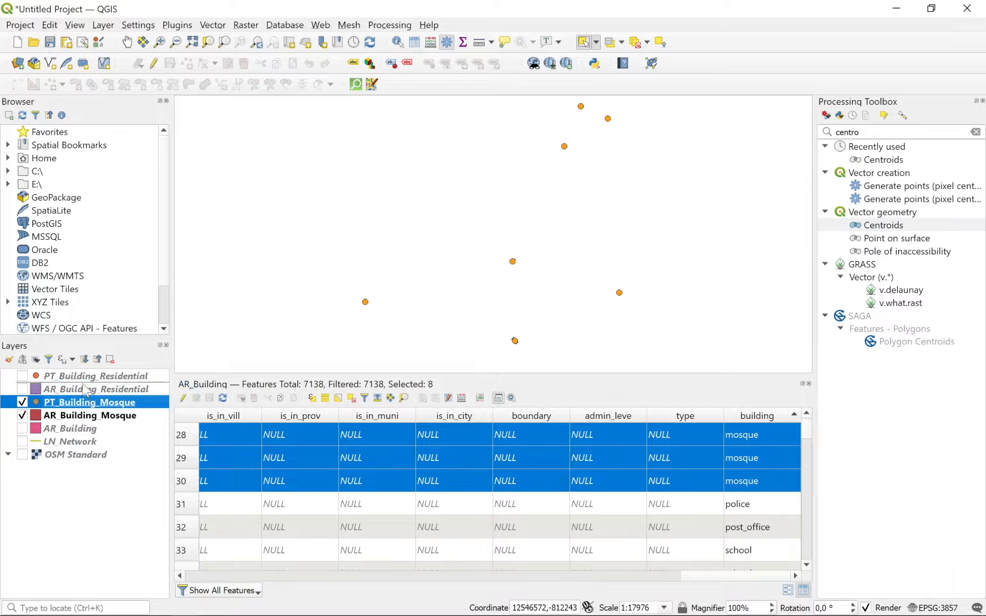
{"action": "left_click", "coordinate": [22, 415]}
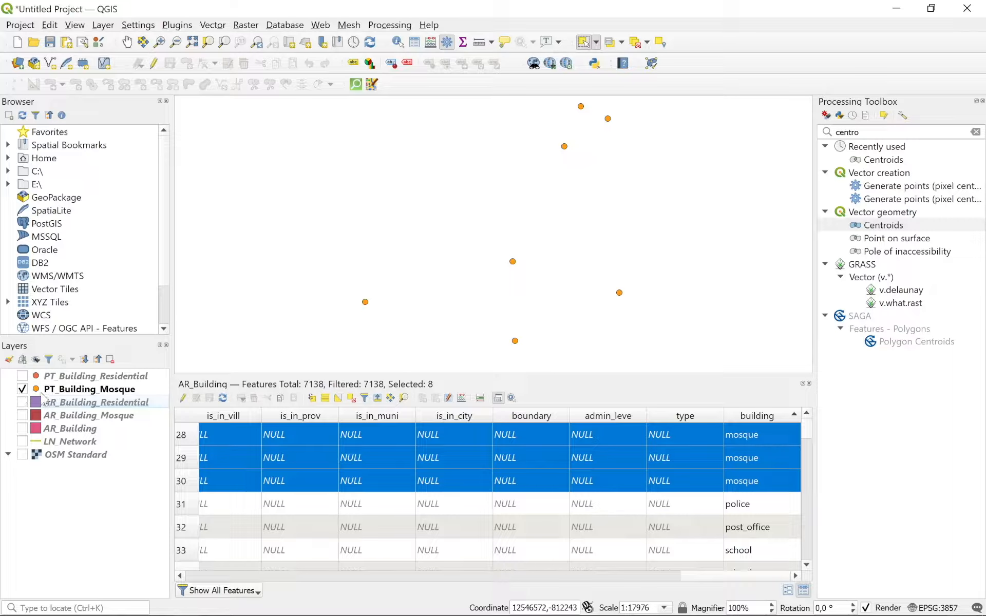
{"action": "left_click", "coordinate": [70, 391]}
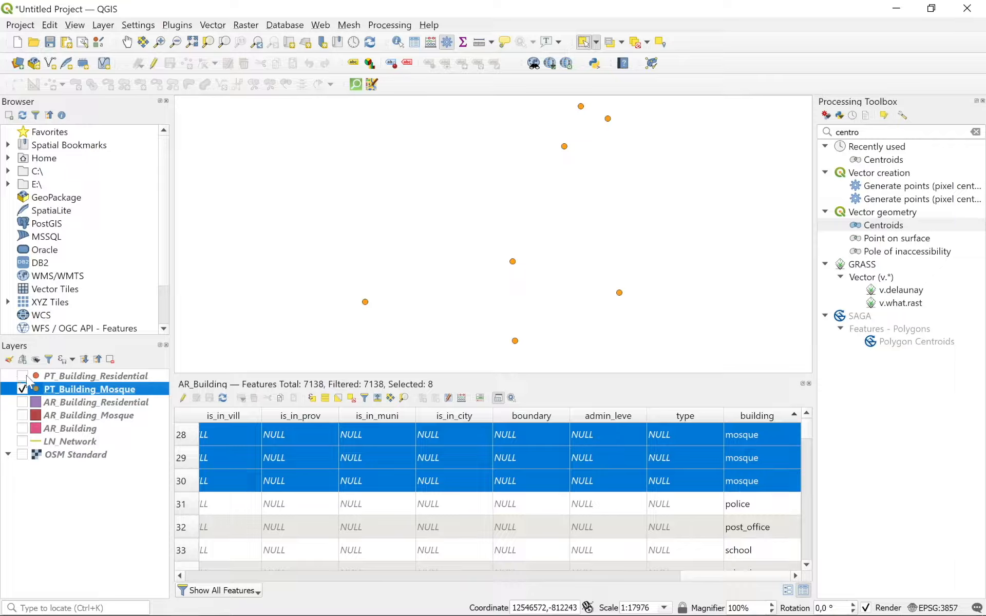
Show the PT_Building_Residential layer and inspect its points together with the mosque points.
{"action": "left_click", "coordinate": [22, 376]}
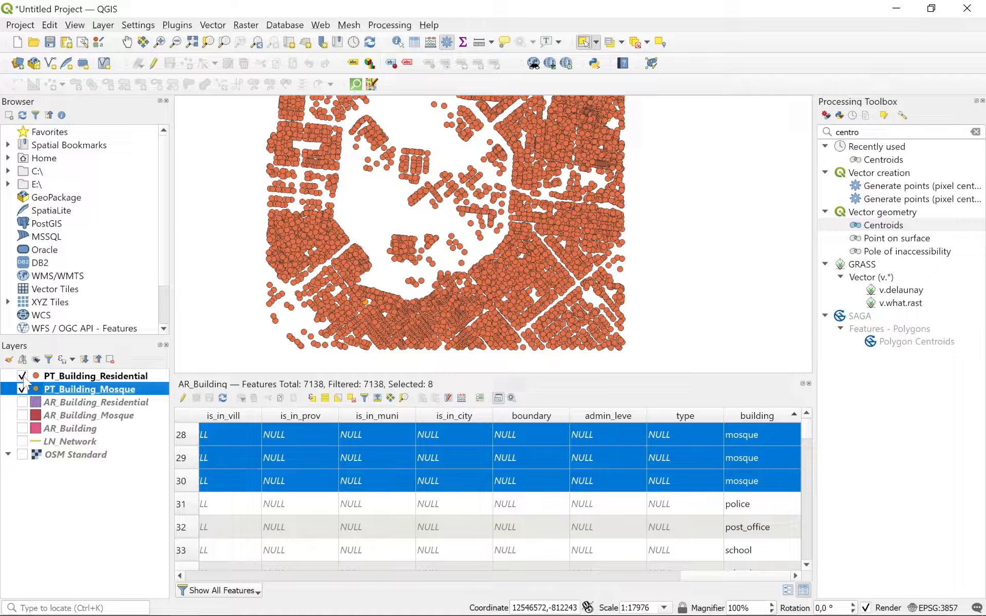
{"action": "left_click", "coordinate": [141, 378]}
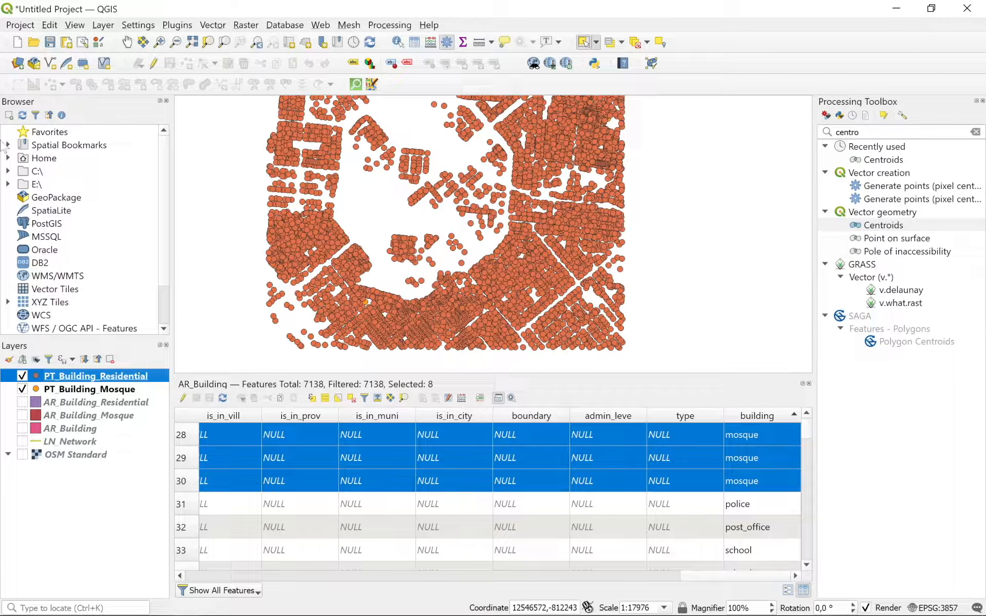
{"action": "scroll", "coordinate": [590, 303], "scroll_direction": "down", "scroll_amount": 1}
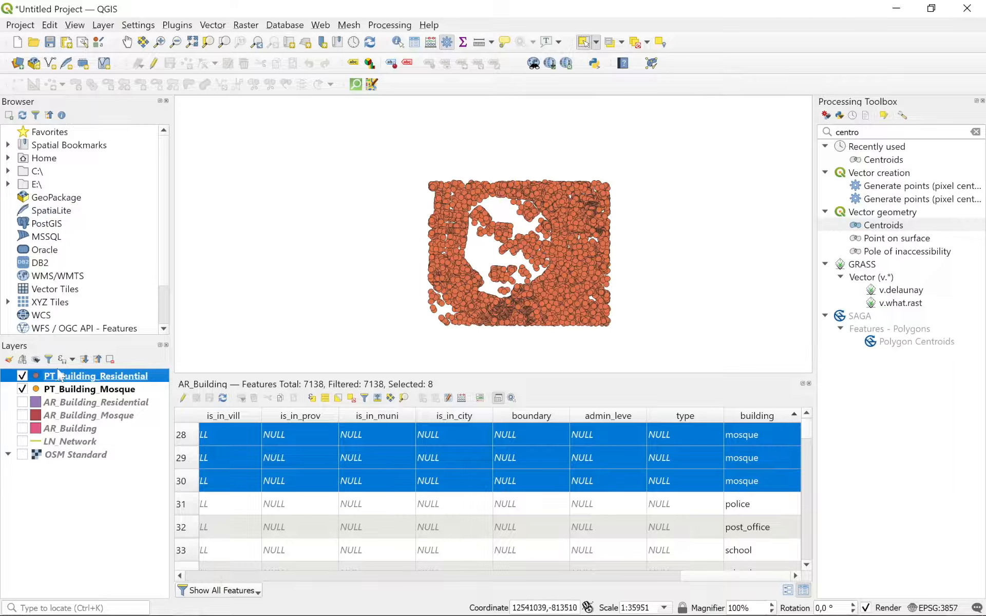
{"action": "scroll", "coordinate": [500, 256], "scroll_direction": "up", "scroll_amount": 2}
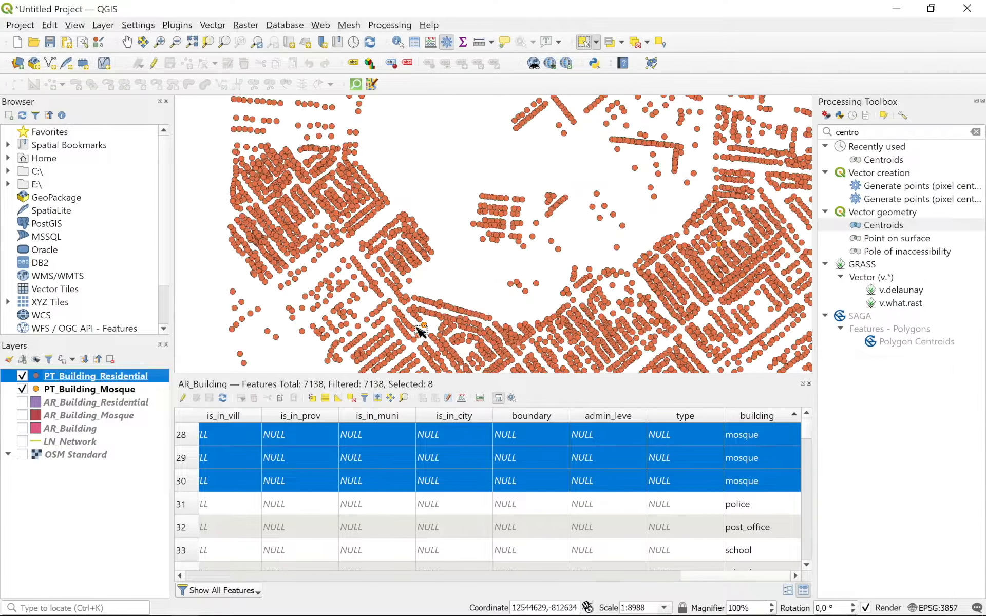
{"action": "scroll", "coordinate": [419, 331], "scroll_direction": "down", "scroll_amount": 1}
Style the PT_Building_Mosque points with the preset symbol "dot blue".
{"action": "left_click", "coordinate": [40, 393]}
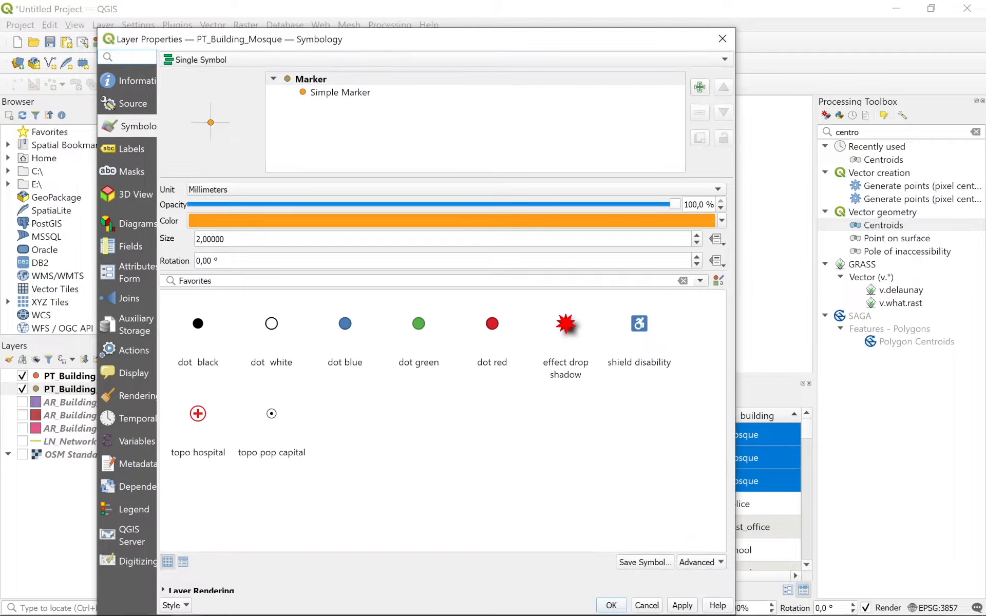
{"action": "left_click", "coordinate": [566, 326]}
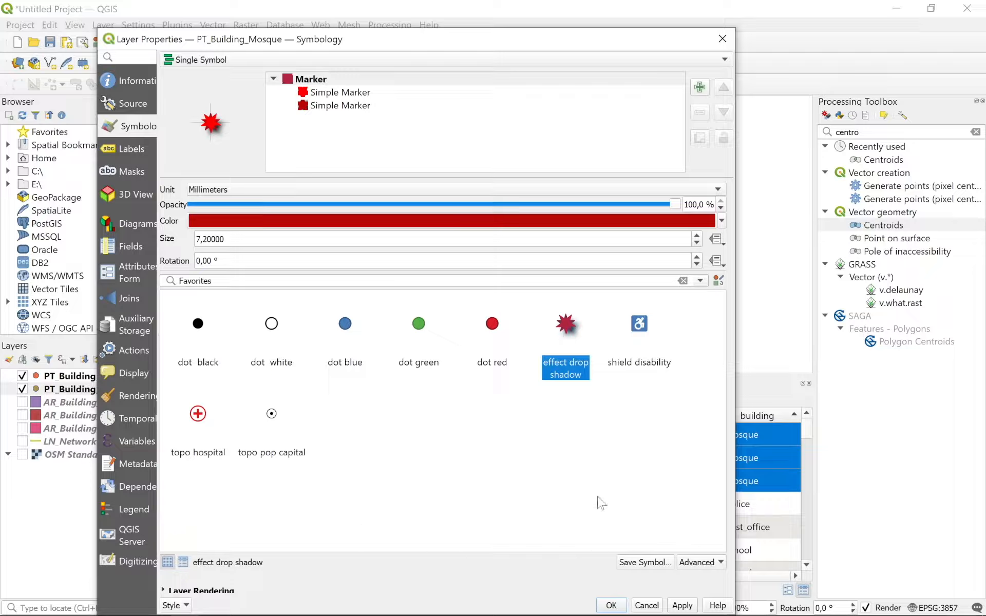
{"action": "left_click", "coordinate": [359, 330]}
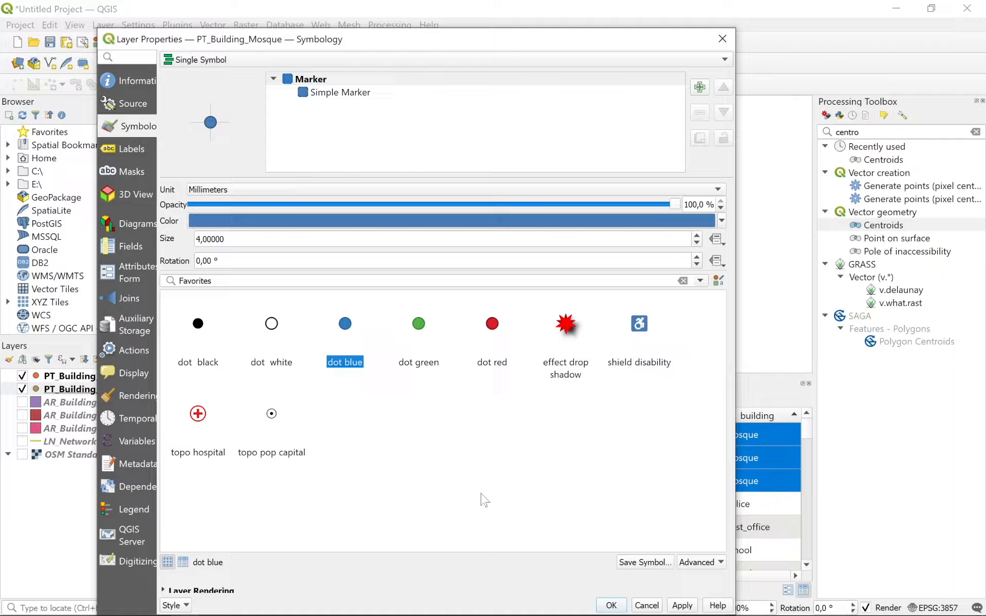
{"action": "left_click", "coordinate": [611, 606]}
Set the marker size of the PT_Building_Residential points to 1 millimetre.
{"action": "left_click", "coordinate": [39, 379]}
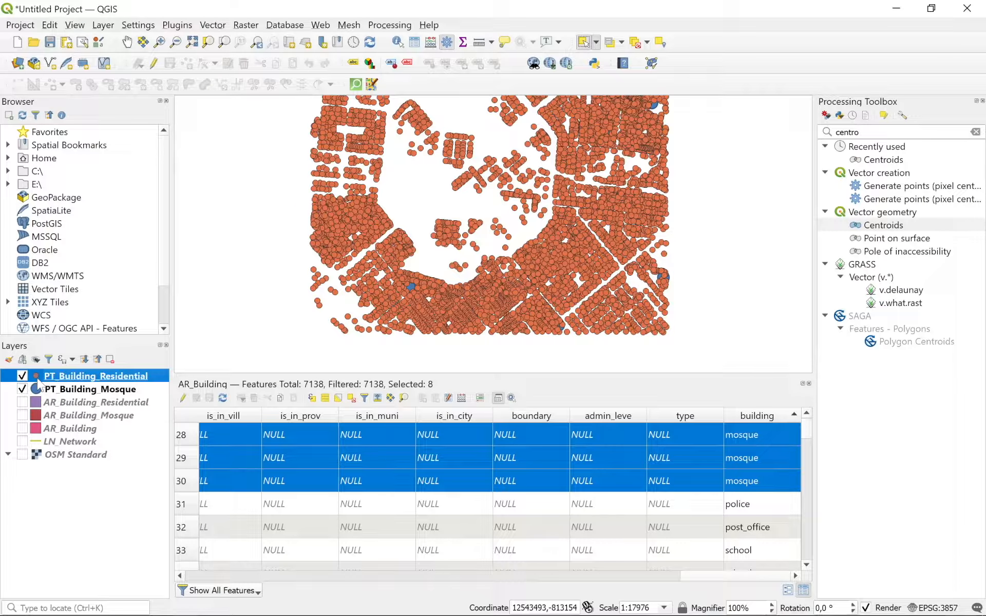
{"action": "double_click", "coordinate": [38, 380]}
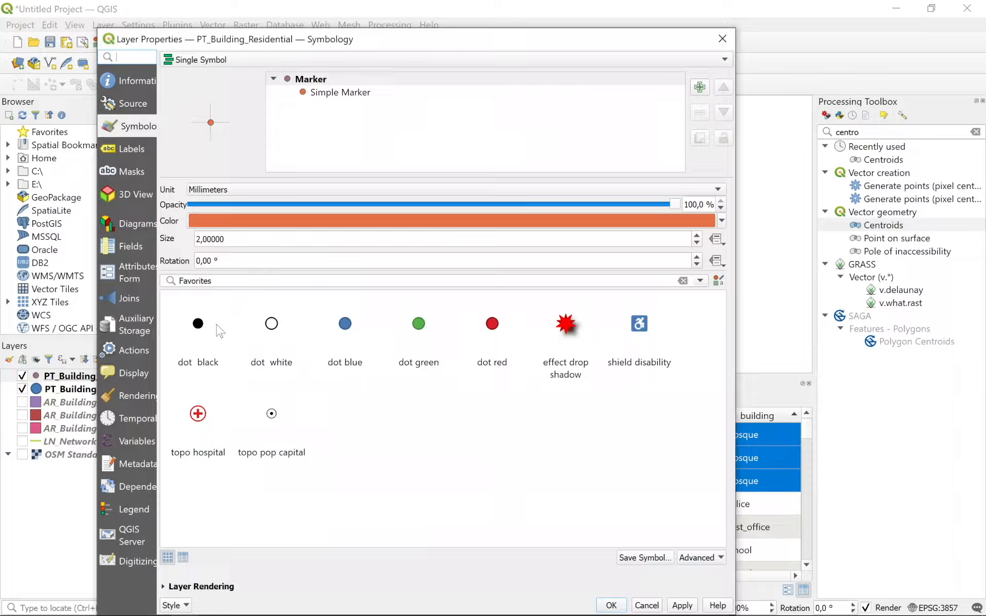
{"action": "left_click", "coordinate": [211, 240]}
{"action": "left_click_drag", "start_coordinate": [221, 240], "coordinate": [182, 246]}
{"action": "type", "text": "1"}
{"action": "left_click", "coordinate": [609, 600]}
{"action": "left_click", "coordinate": [613, 605]}
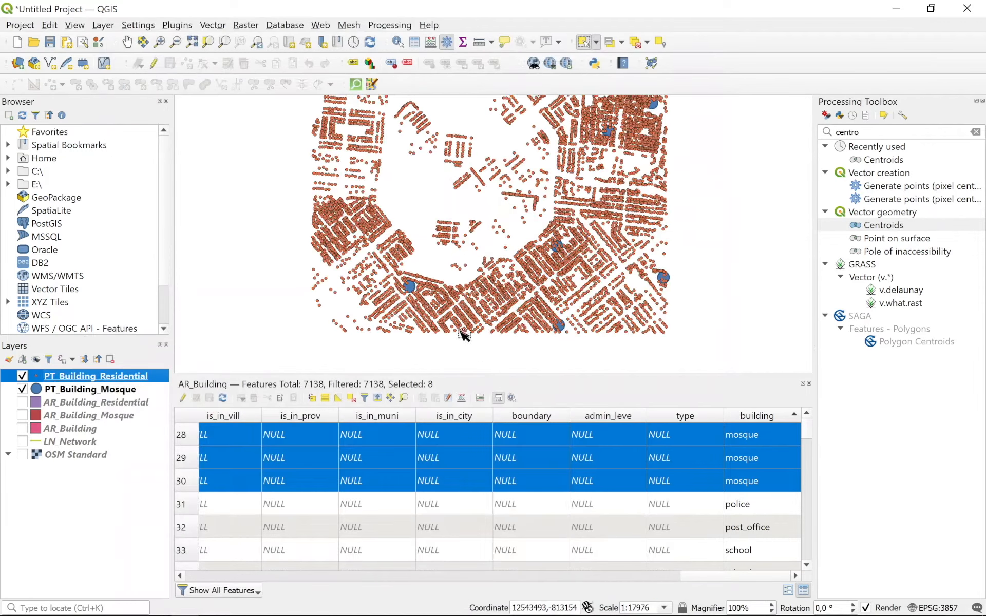
Move PT_Building_Mosque above PT_Building_Residential in the layer order and show the LN_Network layer.
{"action": "left_click_drag", "start_coordinate": [93, 392], "coordinate": [92, 373]}
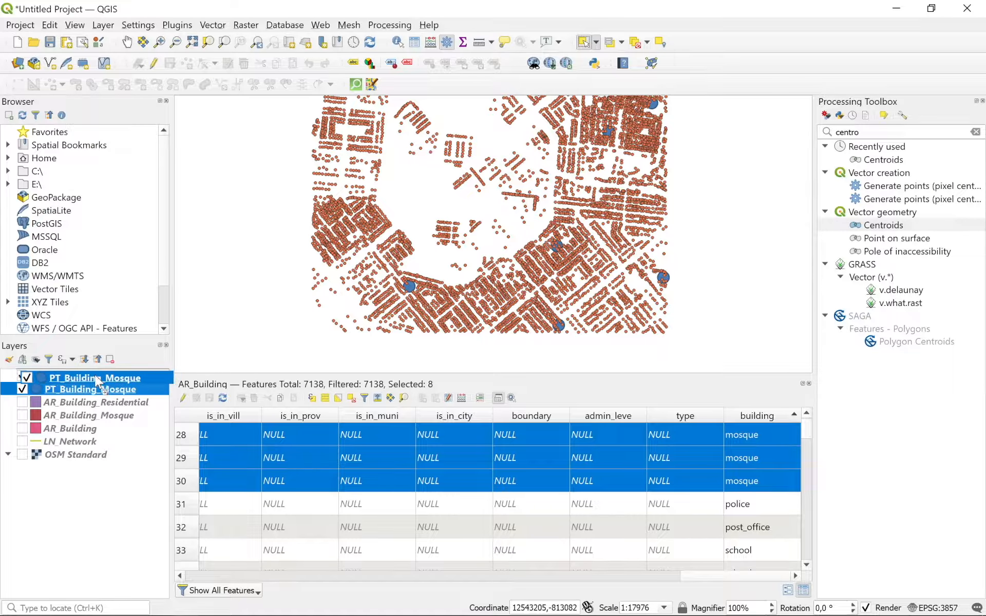
{"action": "left_click", "coordinate": [106, 392]}
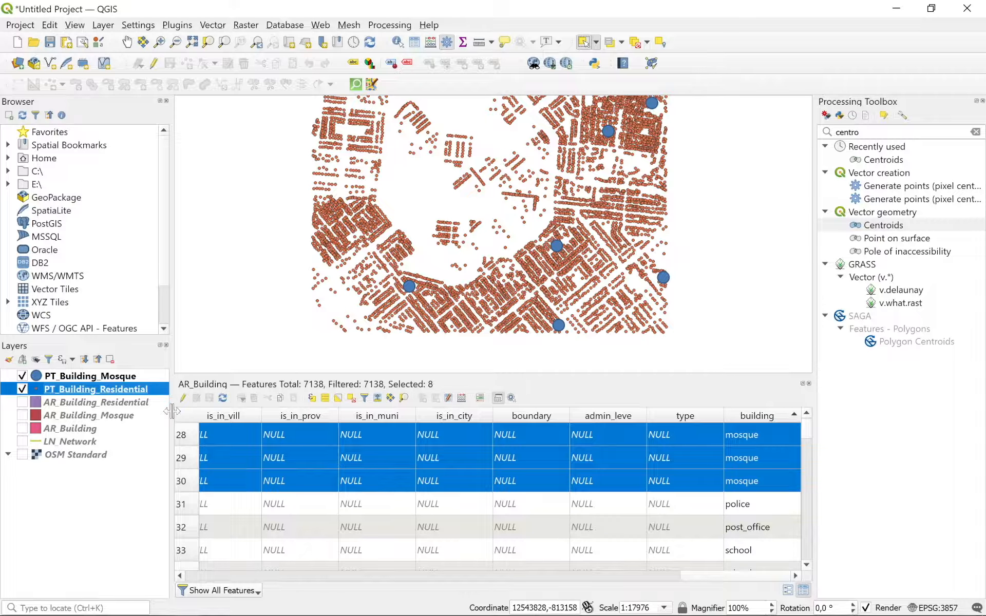
{"action": "scroll", "coordinate": [480, 252], "scroll_direction": "down", "scroll_amount": 1}
{"action": "scroll", "coordinate": [494, 201], "scroll_direction": "up", "scroll_amount": 1}
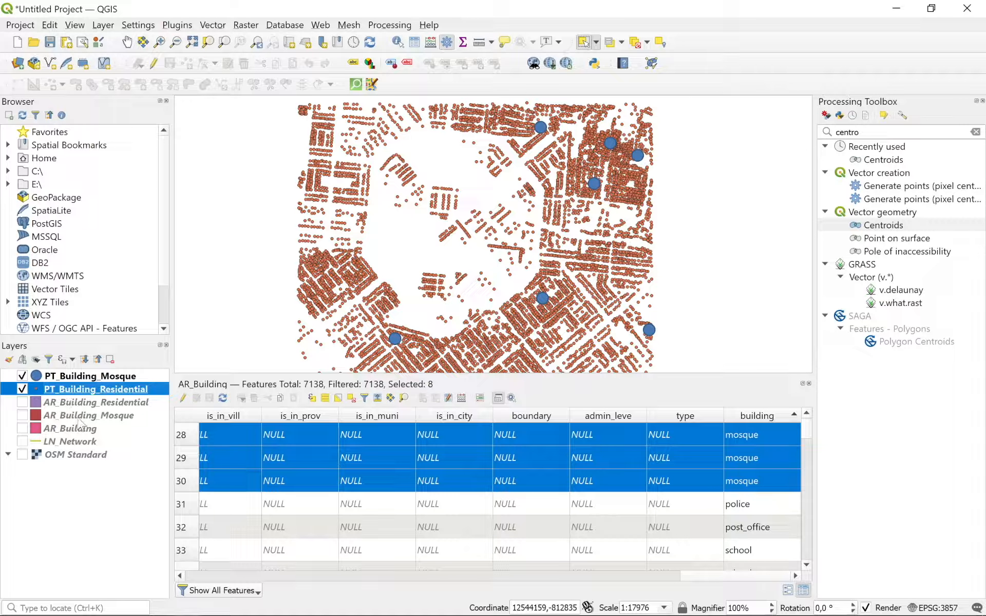
{"action": "left_click", "coordinate": [22, 442]}
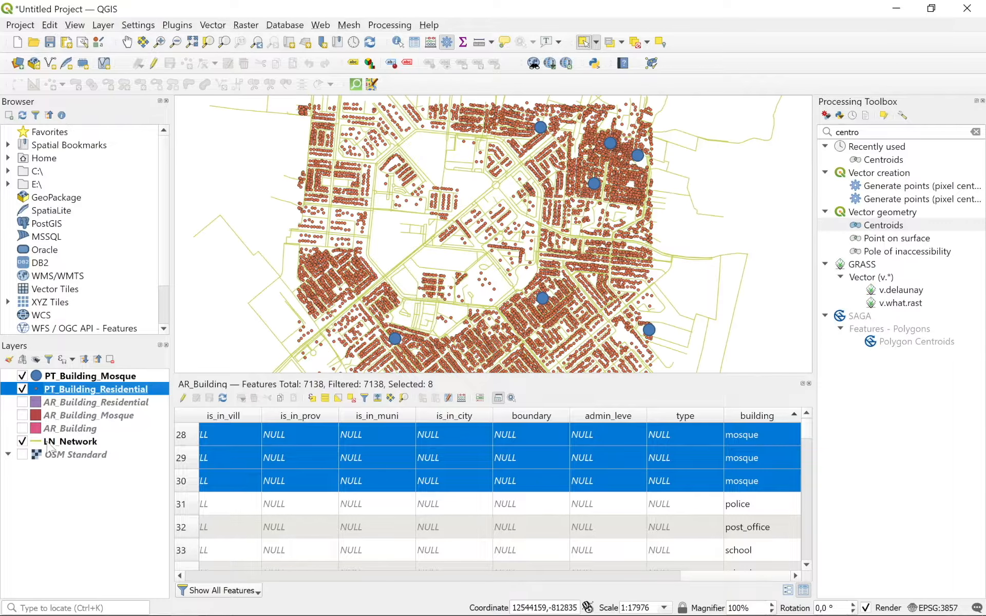
Hide the PT_Building_Residential and PT_Building_Mosque layers, make LN_Network the active layer and close the AR_Building attribute table.
{"action": "left_click", "coordinate": [22, 389]}
{"action": "left_click", "coordinate": [23, 376]}
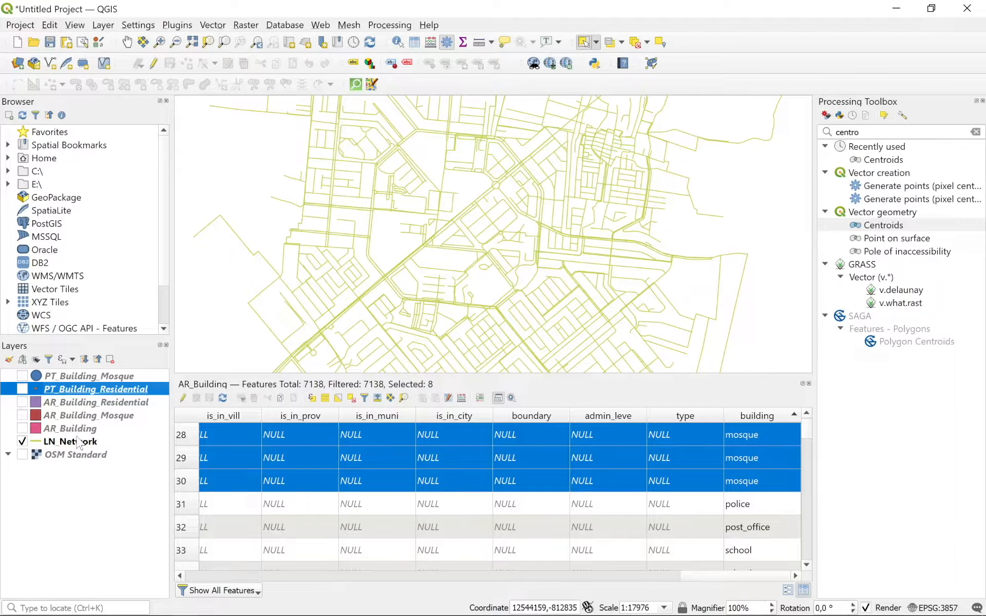
{"action": "left_click", "coordinate": [79, 442]}
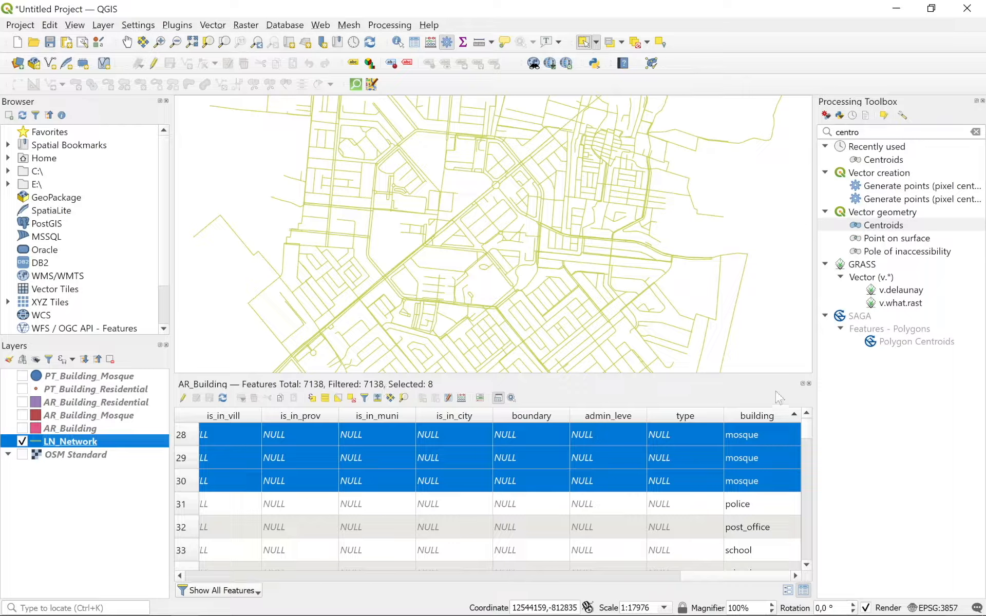
{"action": "left_click", "coordinate": [808, 382]}
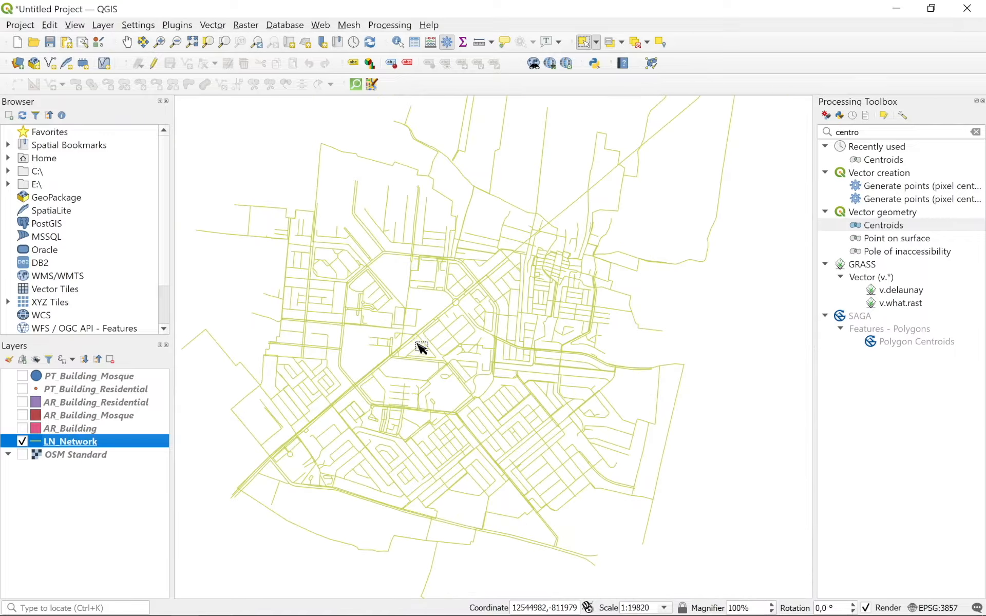
{"action": "left_click_drag", "start_coordinate": [420, 348], "coordinate": [460, 334]}
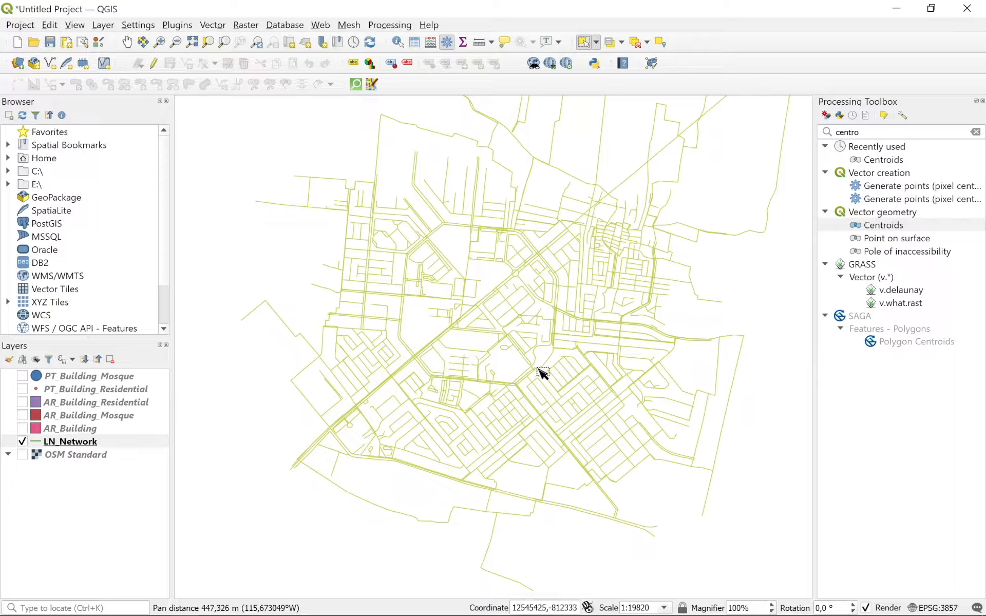
{"action": "left_click_drag", "start_coordinate": [541, 374], "coordinate": [506, 379]}
Run the GRASS v.clean tool on the LN_Network layer with default parameters, saving the cleaned and error outputs to temporary files.
{"action": "left_click_drag", "start_coordinate": [868, 133], "coordinate": [813, 141]}
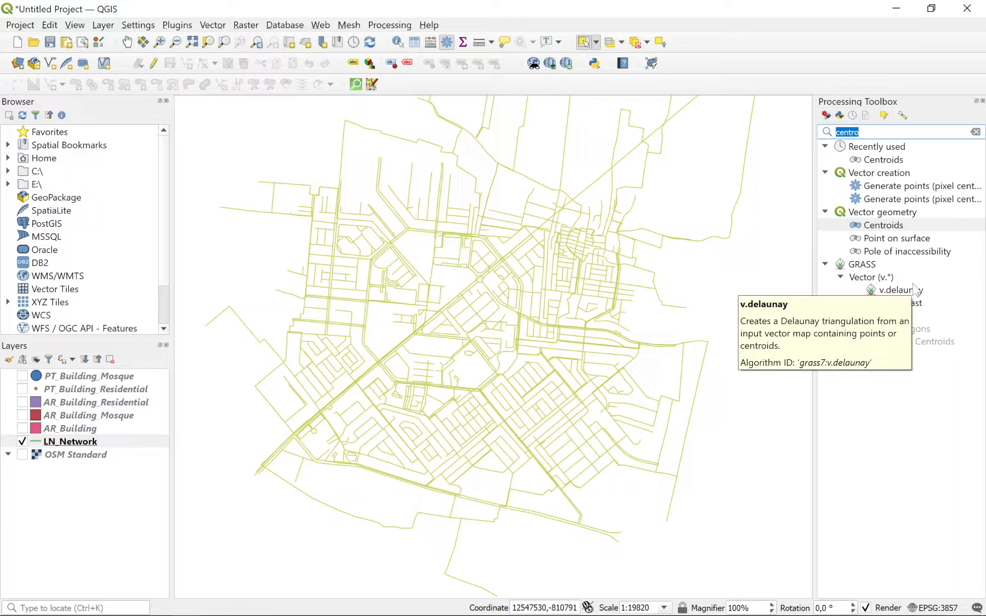
{"action": "type", "text": "v.clea"}
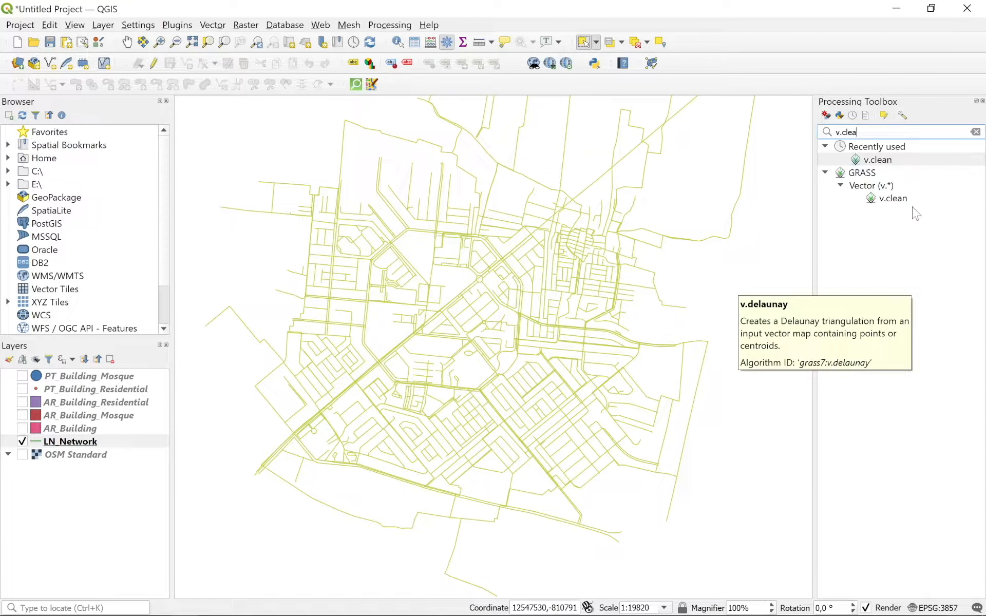
{"action": "left_click", "coordinate": [887, 201]}
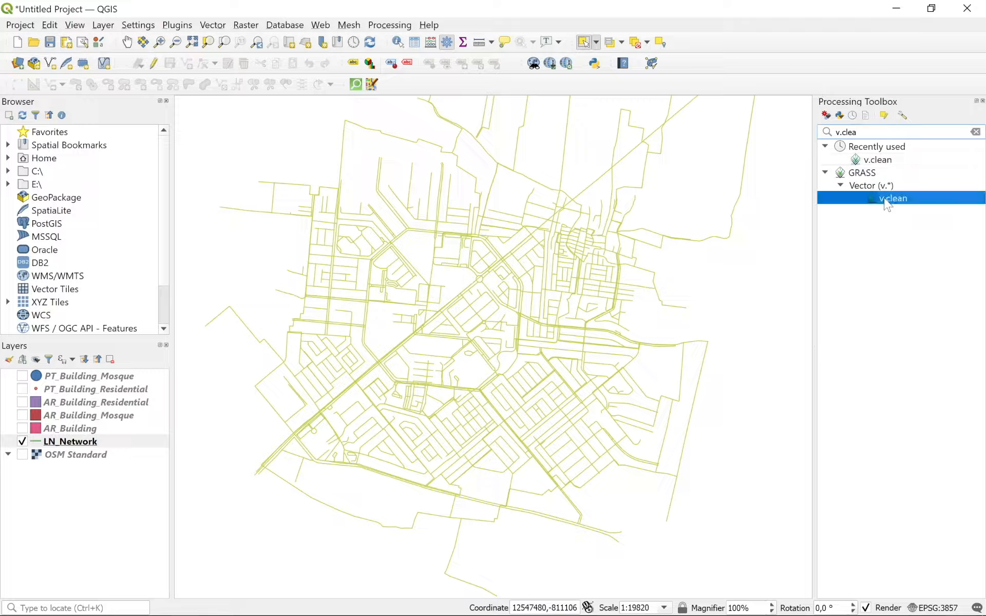
{"action": "double_click", "coordinate": [888, 201]}
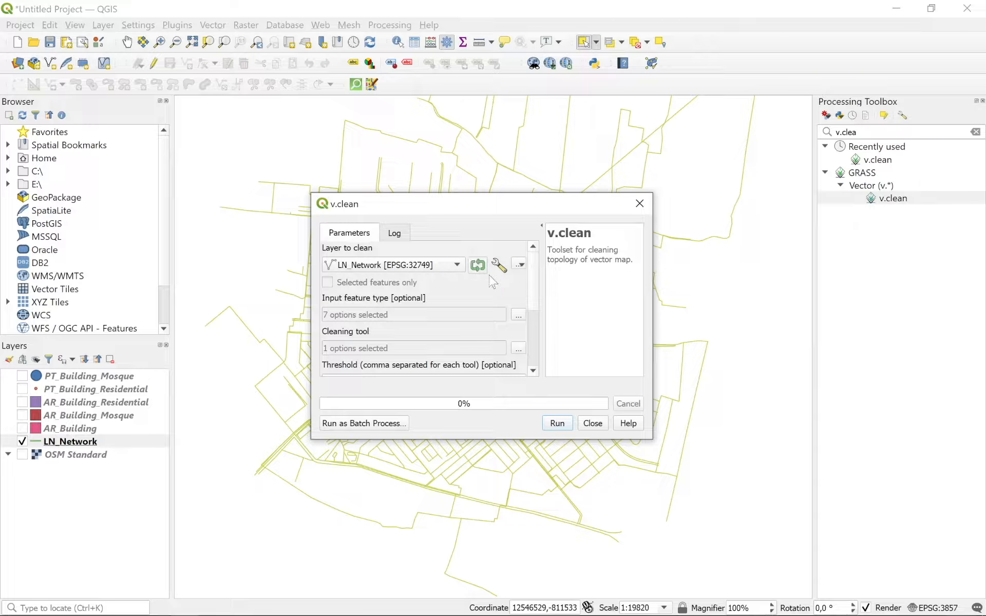
{"action": "left_click_drag", "start_coordinate": [652, 438], "coordinate": [864, 439]}
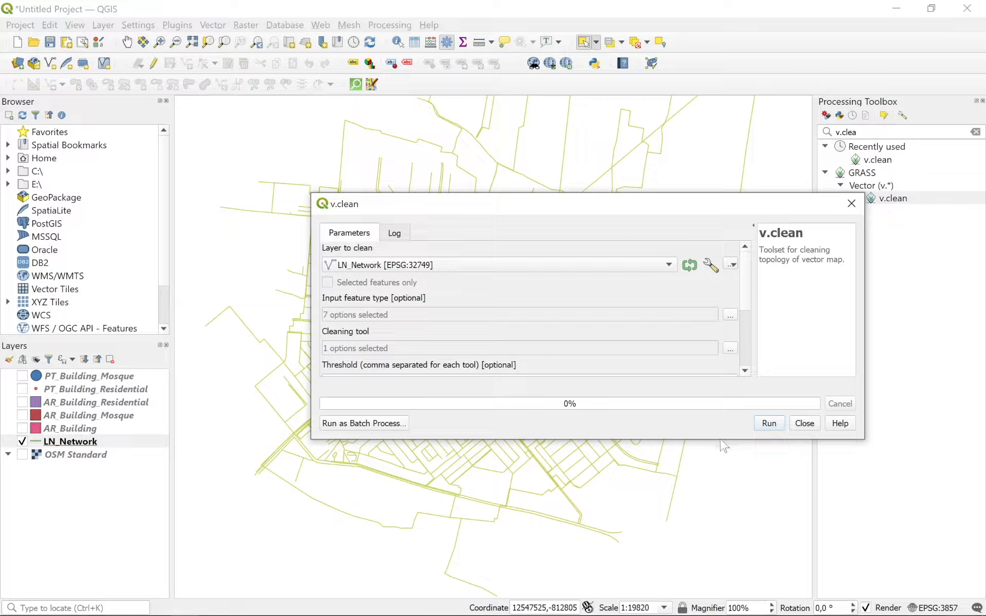
{"action": "left_click_drag", "start_coordinate": [716, 438], "coordinate": [702, 608]}
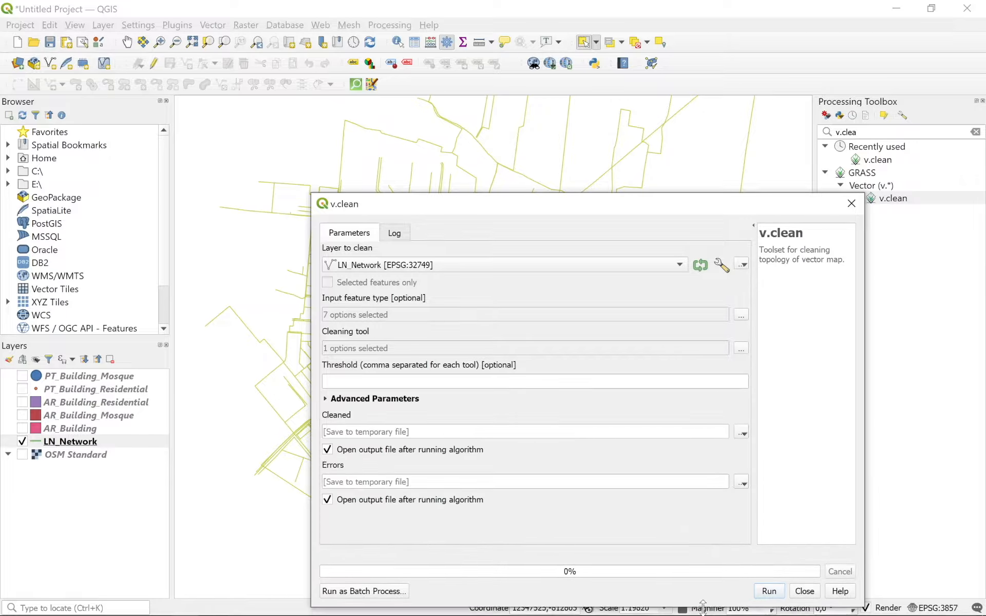
{"action": "left_click_drag", "start_coordinate": [484, 194], "coordinate": [358, 83]}
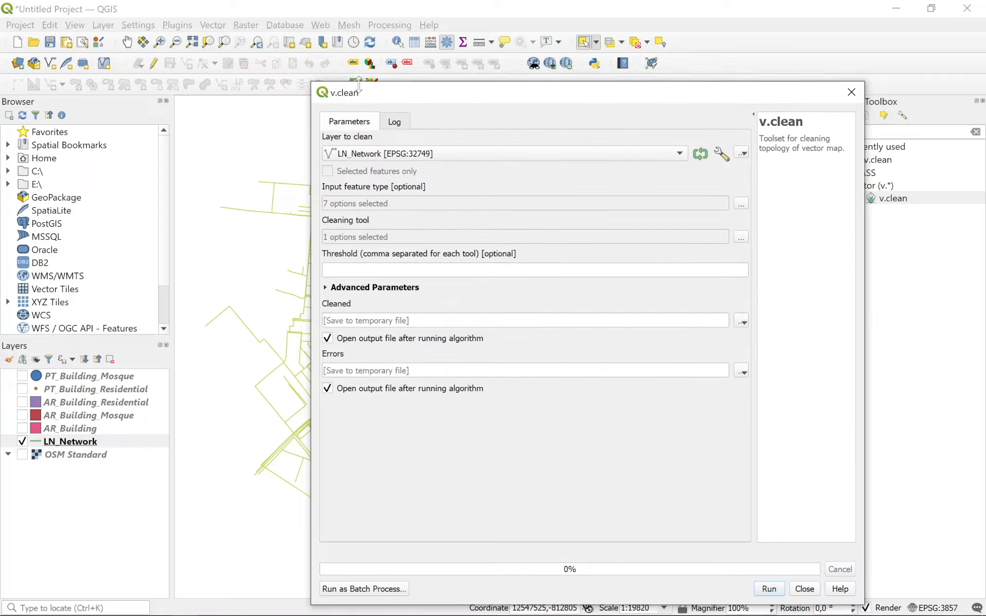
{"action": "left_click_drag", "start_coordinate": [429, 91], "coordinate": [308, 45]}
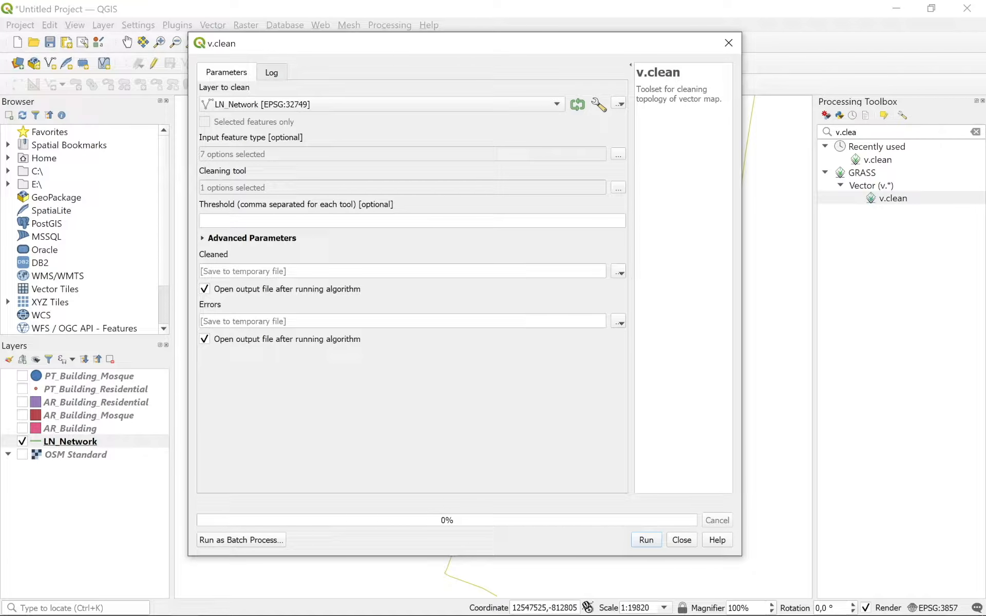
{"action": "left_click", "coordinate": [648, 541]}
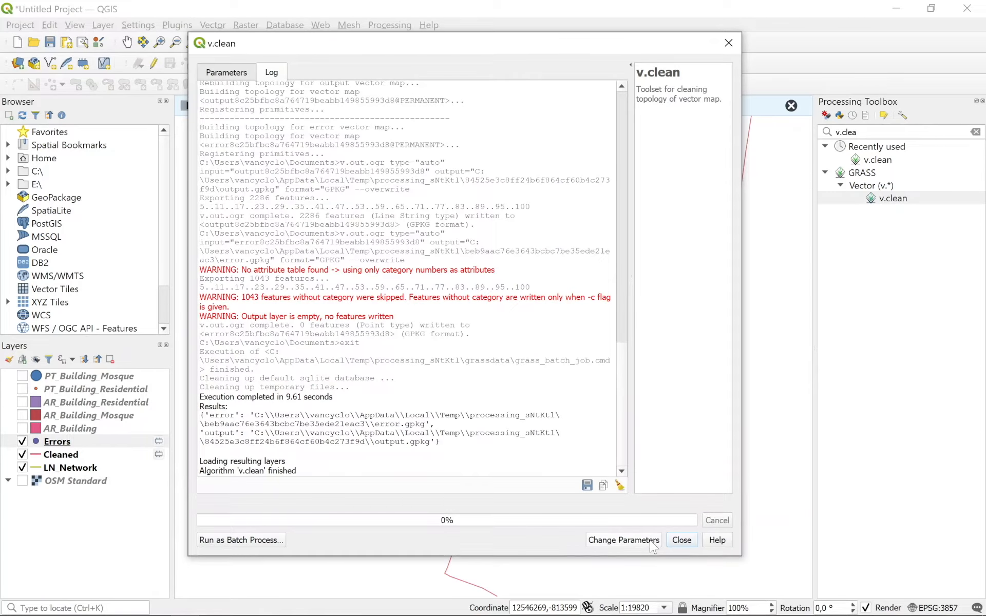
{"action": "left_click", "coordinate": [692, 540]}
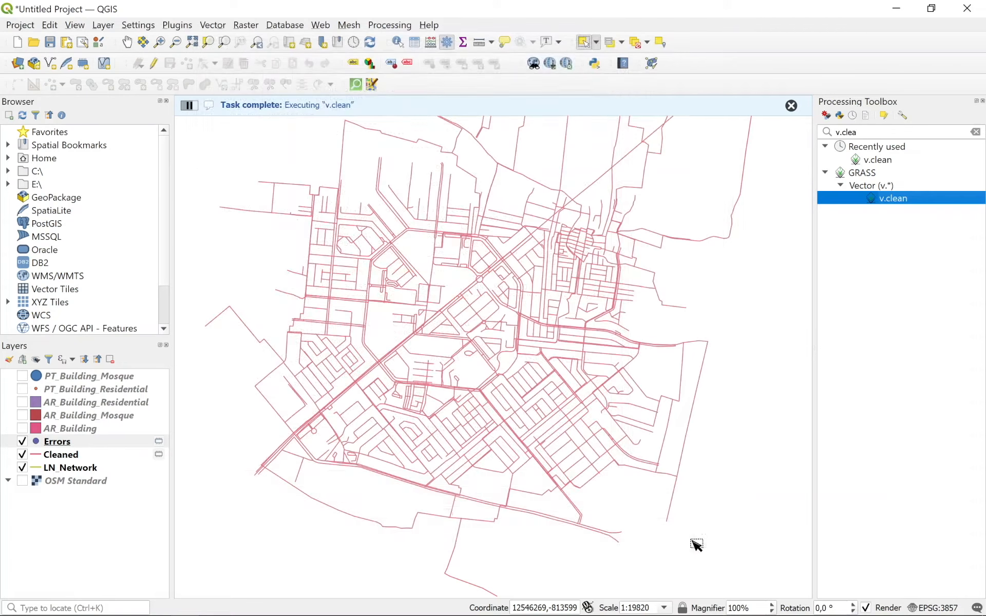
Hide the Errors and LN_Network layers and make the Cleaned layer active.
{"action": "left_click", "coordinate": [22, 441]}
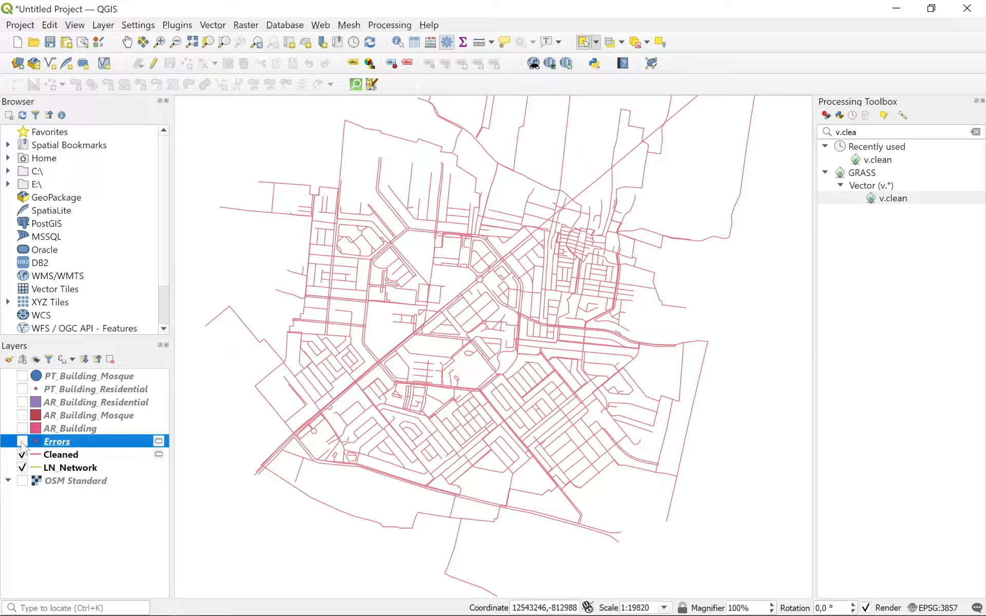
{"action": "left_click", "coordinate": [23, 468]}
{"action": "left_click", "coordinate": [93, 455]}
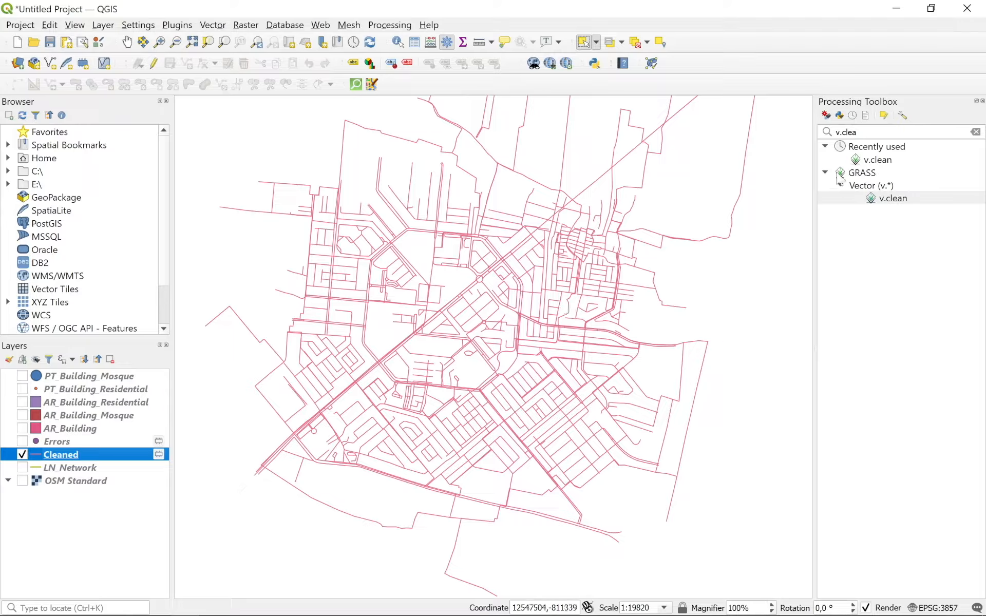
Run Explode lines on the Cleaned layer into a temporary layer, then hide Cleaned so only Exploded is shown.
{"action": "left_click_drag", "start_coordinate": [869, 132], "coordinate": [673, 125]}
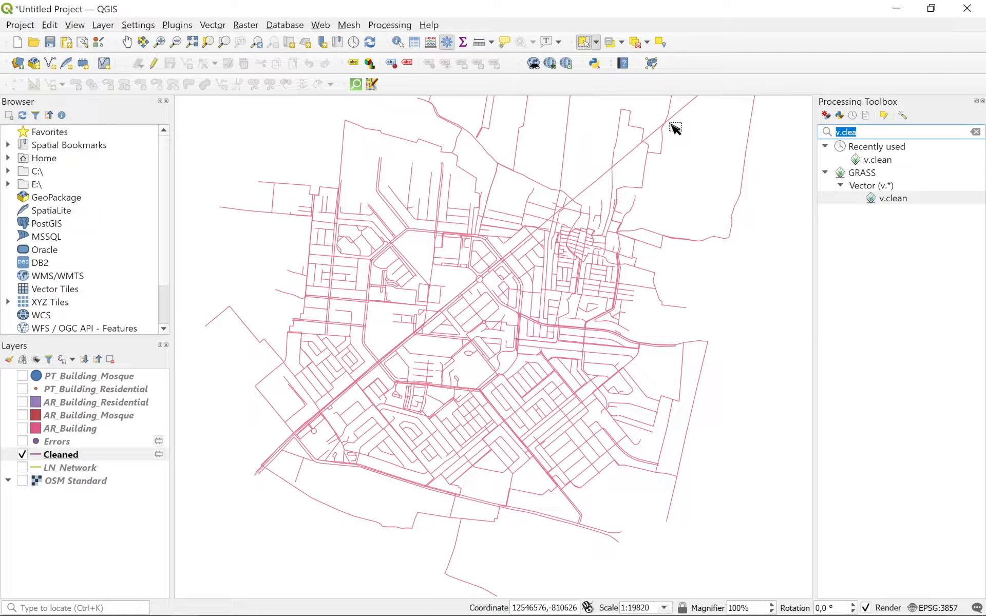
{"action": "type", "text": "explode"}
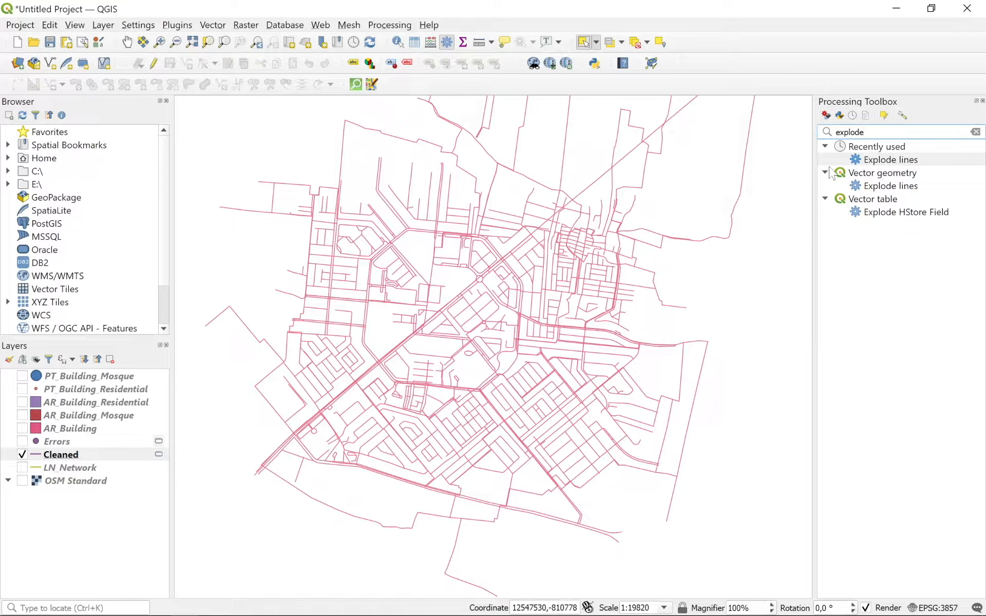
{"action": "double_click", "coordinate": [877, 187]}
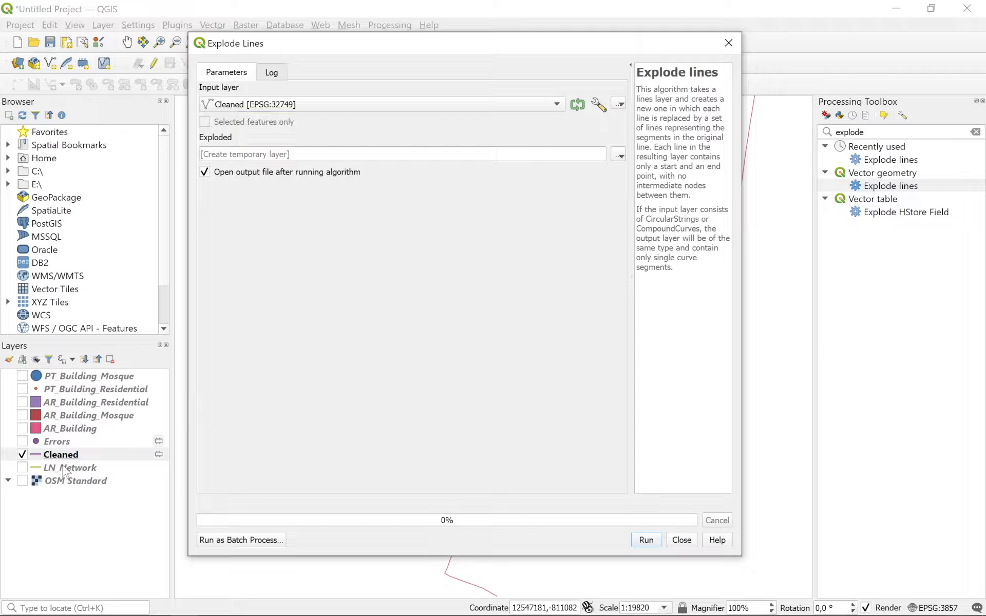
{"action": "left_click", "coordinate": [645, 539]}
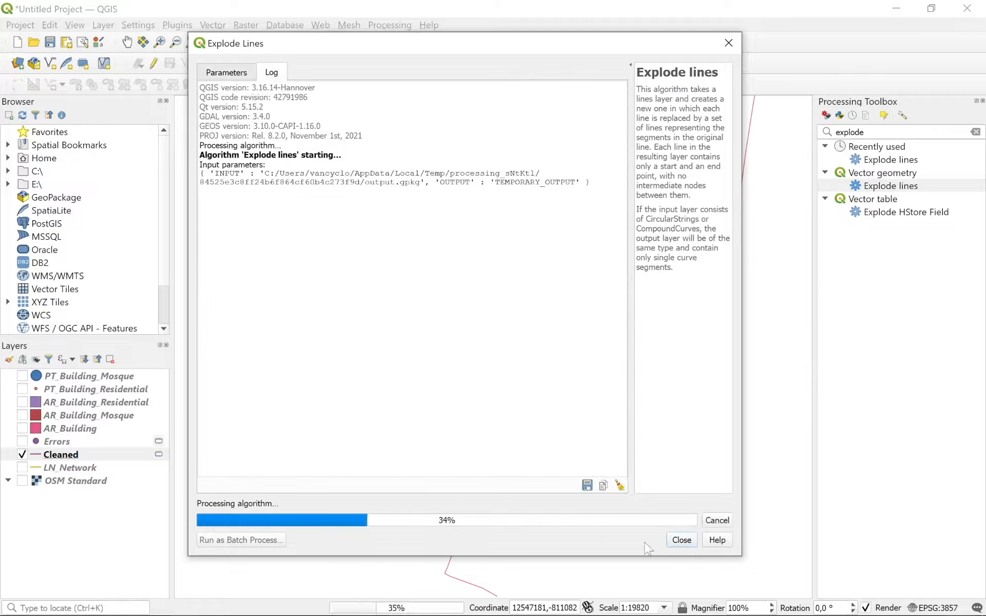
{"action": "left_click", "coordinate": [672, 541]}
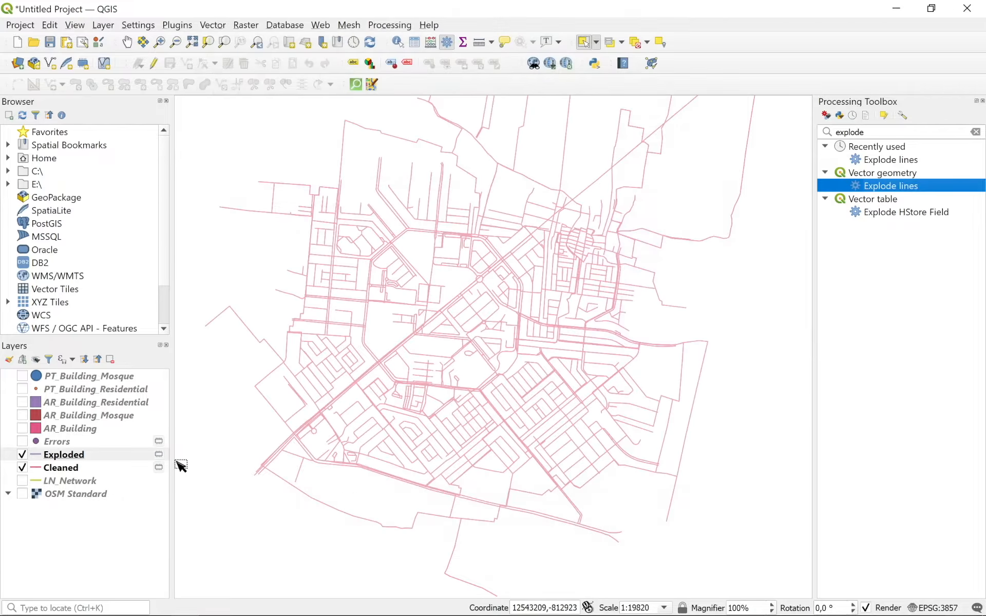
{"action": "left_click", "coordinate": [22, 468]}
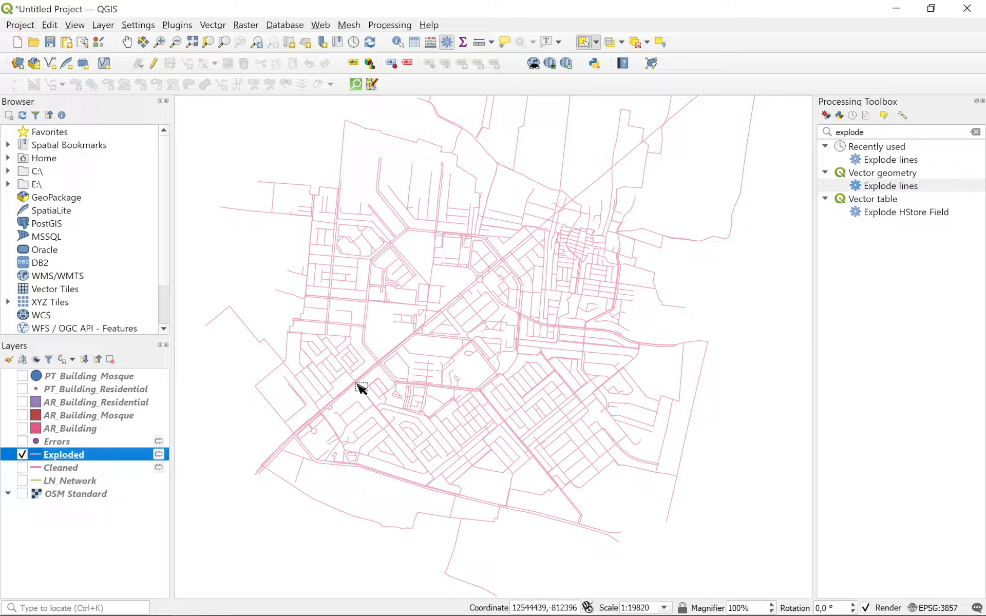
Examine the line segments of the Exploded layer closely in several parts of the road network.
{"action": "scroll", "coordinate": [362, 380], "scroll_direction": "up", "scroll_amount": 2}
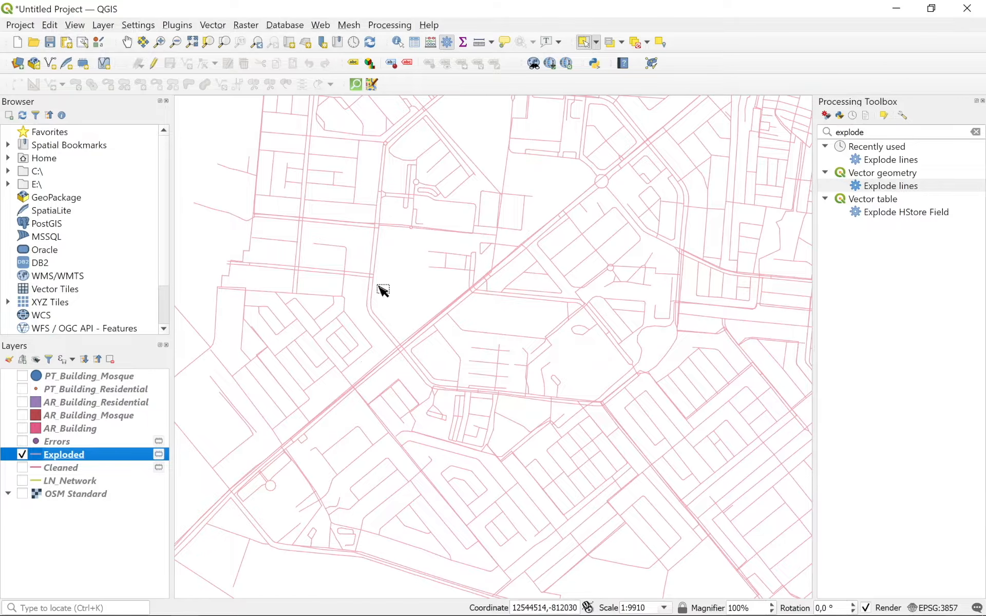
{"action": "scroll", "coordinate": [385, 308], "scroll_direction": "up", "scroll_amount": 3}
{"action": "left_click_drag", "start_coordinate": [482, 323], "coordinate": [445, 373]}
{"action": "left_click_drag", "start_coordinate": [387, 232], "coordinate": [349, 251]}
{"action": "left_click_drag", "start_coordinate": [363, 184], "coordinate": [330, 182]}
{"action": "left_click_drag", "start_coordinate": [371, 128], "coordinate": [394, 259]}
{"action": "left_click_drag", "start_coordinate": [424, 208], "coordinate": [398, 197]}
{"action": "scroll", "coordinate": [426, 262], "scroll_direction": "down", "scroll_amount": 5}
{"action": "scroll", "coordinate": [513, 242], "scroll_direction": "up", "scroll_amount": 4}
{"action": "left_click_drag", "start_coordinate": [665, 247], "coordinate": [609, 248]}
{"action": "left_click_drag", "start_coordinate": [688, 230], "coordinate": [672, 232]}
{"action": "left_click_drag", "start_coordinate": [669, 204], "coordinate": [671, 234]}
{"action": "left_click_drag", "start_coordinate": [697, 203], "coordinate": [678, 201]}
{"action": "left_click", "coordinate": [660, 195]}
{"action": "scroll", "coordinate": [457, 287], "scroll_direction": "down", "scroll_amount": 5}
{"action": "scroll", "coordinate": [420, 275], "scroll_direction": "up", "scroll_amount": 1}
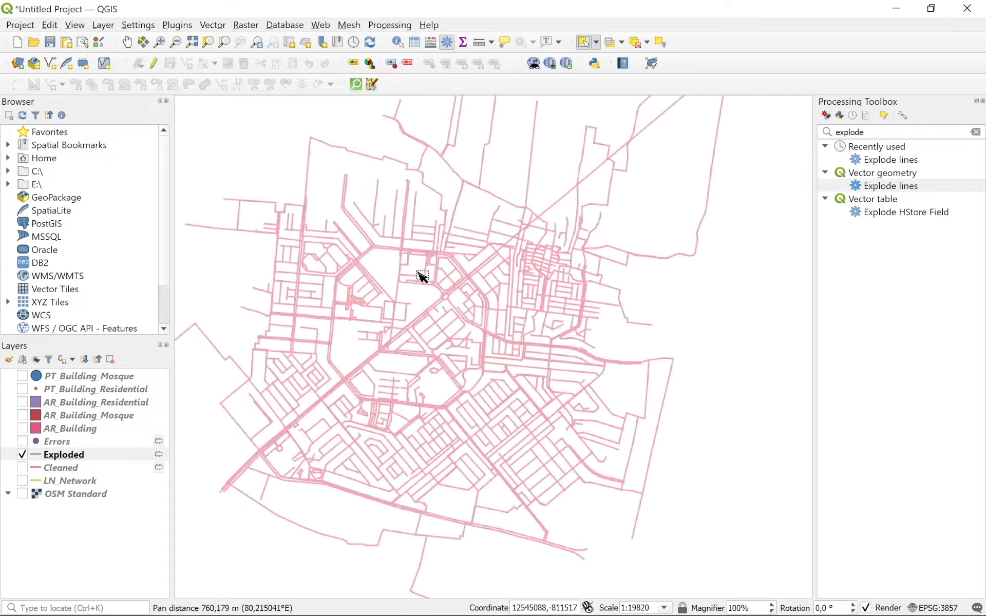
{"action": "left_click_drag", "start_coordinate": [387, 330], "coordinate": [403, 301]}
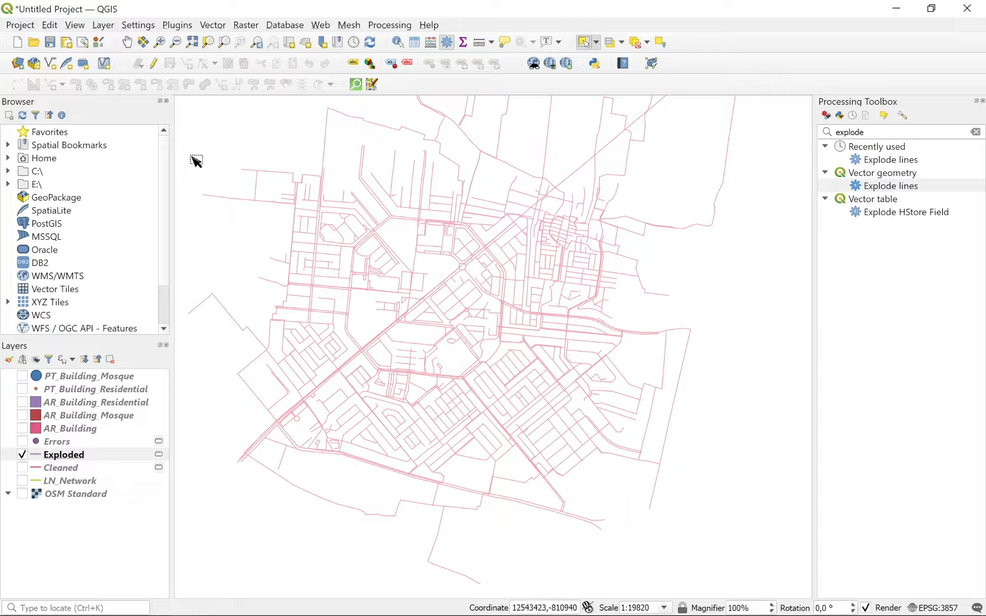
Find and install the Disconnected Islands plugin.
{"action": "left_click", "coordinate": [179, 27]}
{"action": "left_click", "coordinate": [182, 40]}
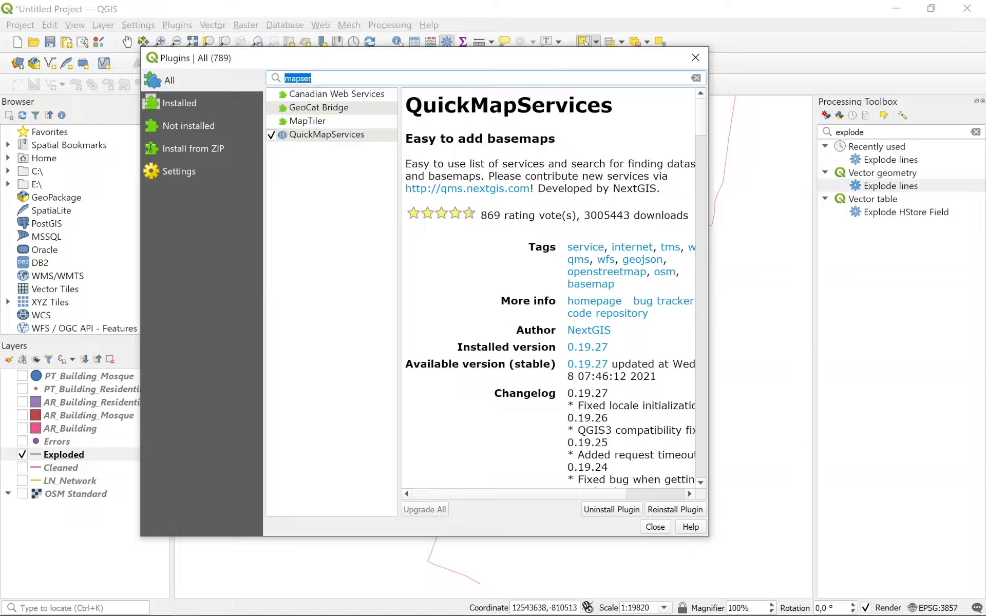
{"action": "type", "text": "Disconn"}
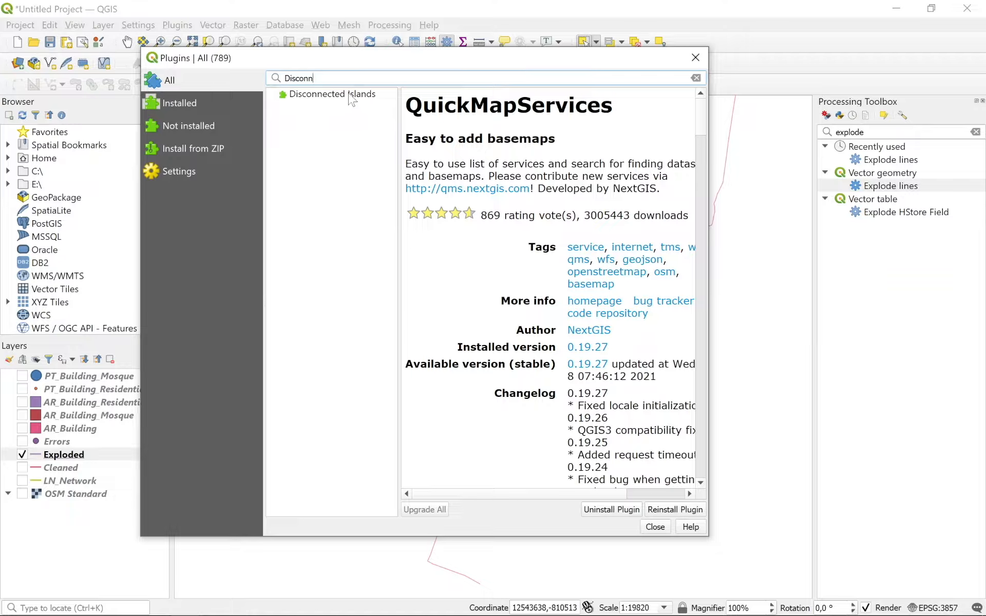
{"action": "left_click", "coordinate": [352, 97]}
{"action": "left_click", "coordinate": [674, 510]}
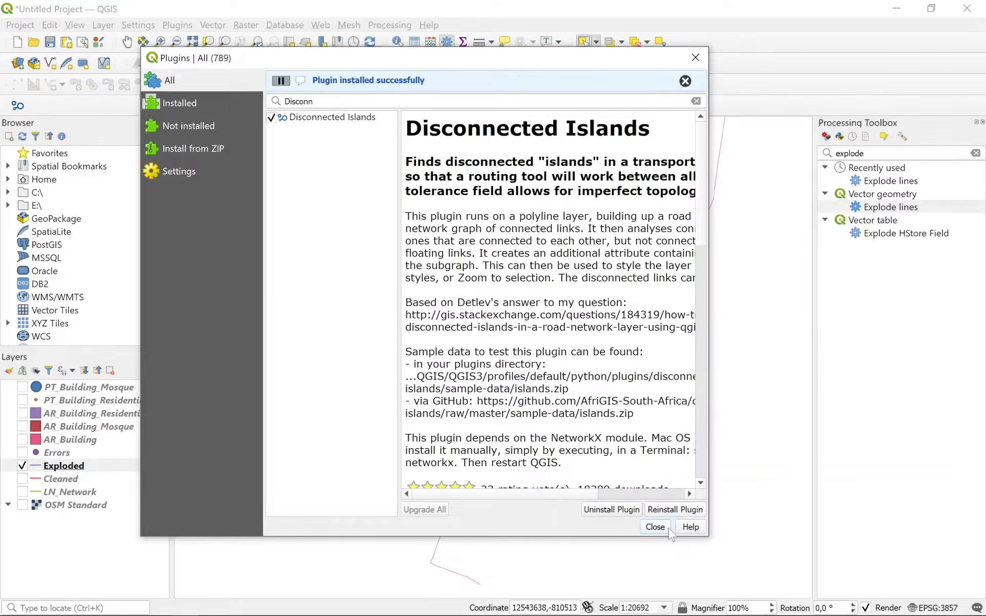
{"action": "left_click", "coordinate": [656, 527]}
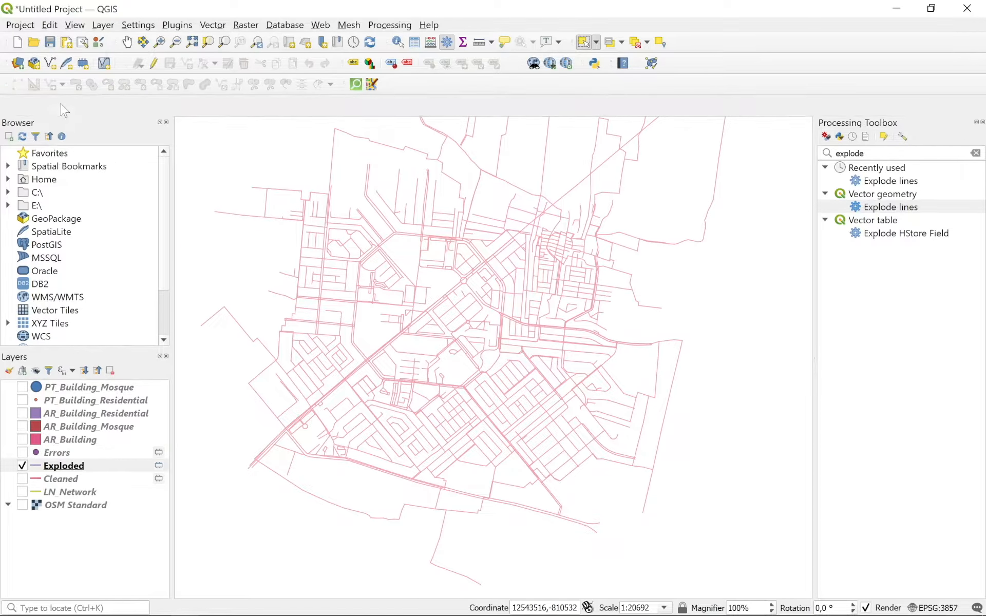
Dock the Disconnected Islands tool beside the other tools and run it on the Exploded layer with attribute name networkGrp and random category styling.
{"action": "left_click_drag", "start_coordinate": [4, 106], "coordinate": [414, 89]}
{"action": "left_click", "coordinate": [400, 85]}
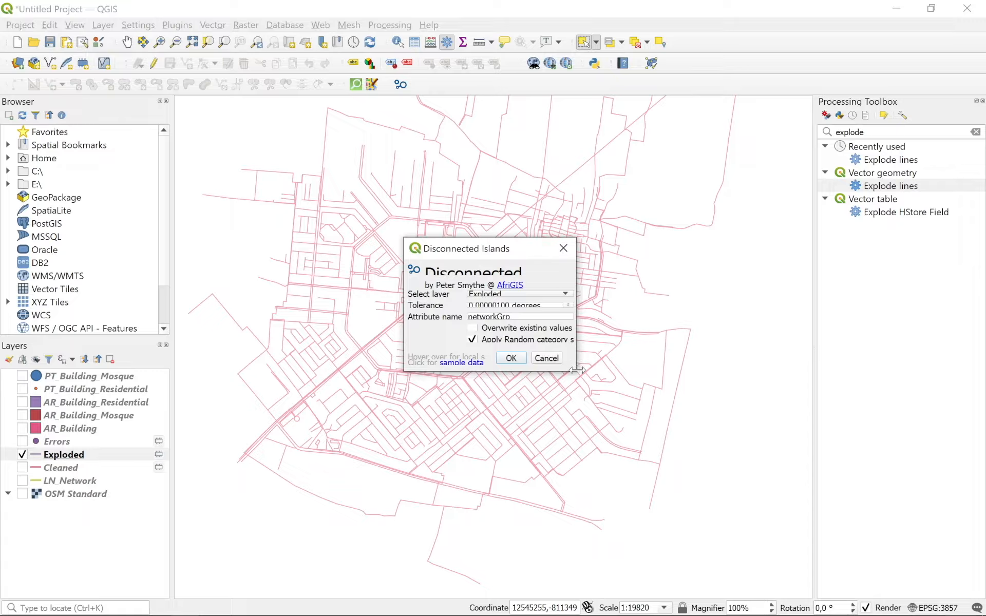
{"action": "left_click_drag", "start_coordinate": [578, 372], "coordinate": [680, 466]}
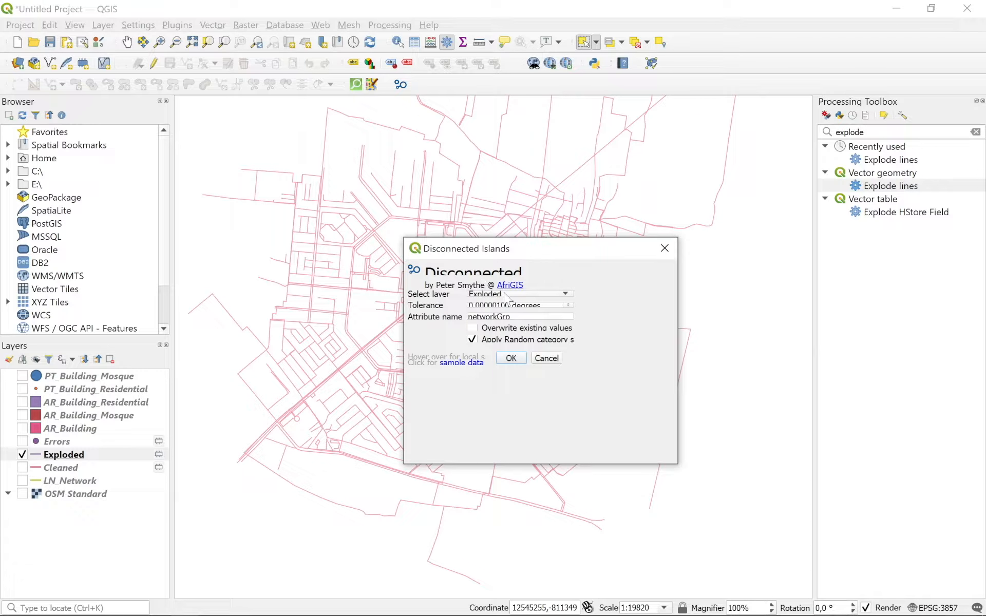
{"action": "left_click", "coordinate": [508, 360]}
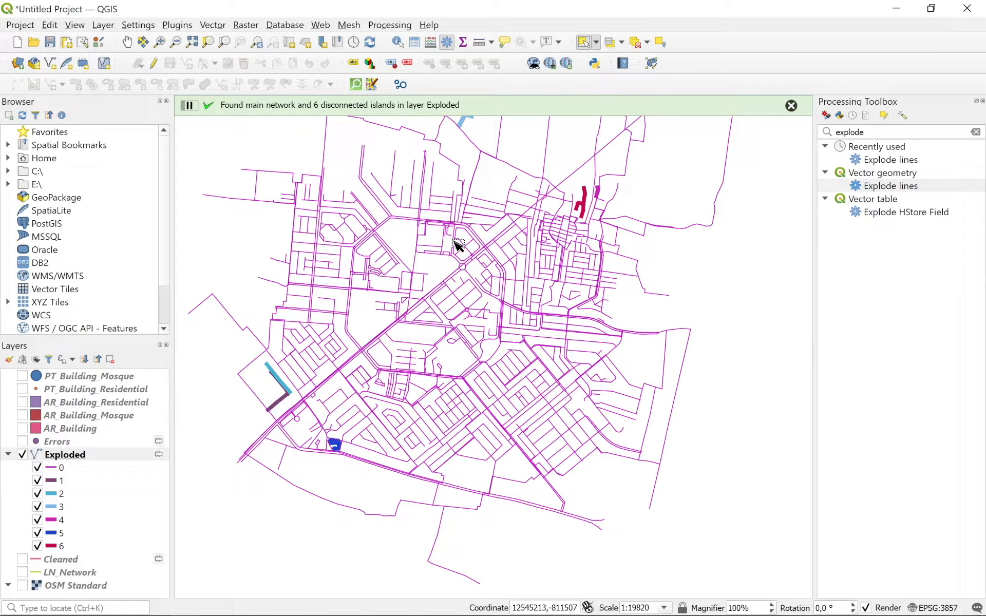
Examine the disconnected road segments of the Exploded layer, checking where they fail to join the main network.
{"action": "scroll", "coordinate": [202, 416], "scroll_direction": "up", "scroll_amount": 3}
{"action": "scroll", "coordinate": [682, 407], "scroll_direction": "up", "scroll_amount": 4}
{"action": "left_click_drag", "start_coordinate": [528, 402], "coordinate": [428, 369]}
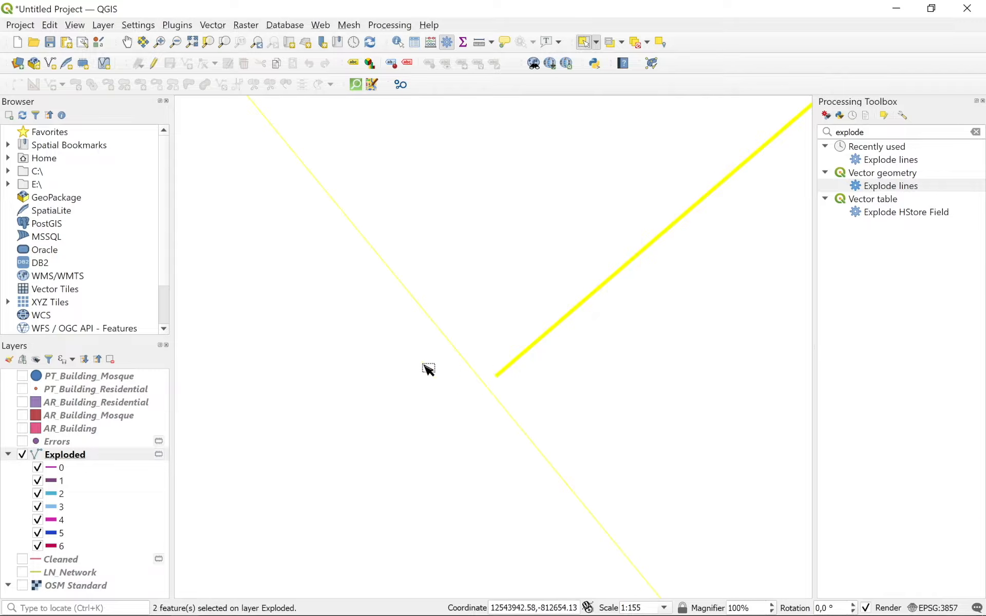
{"action": "scroll", "coordinate": [411, 367], "scroll_direction": "down", "scroll_amount": 2}
{"action": "left_click", "coordinate": [359, 380]}
{"action": "scroll", "coordinate": [357, 380], "scroll_direction": "down", "scroll_amount": 4}
{"action": "scroll", "coordinate": [442, 433], "scroll_direction": "up", "scroll_amount": 3}
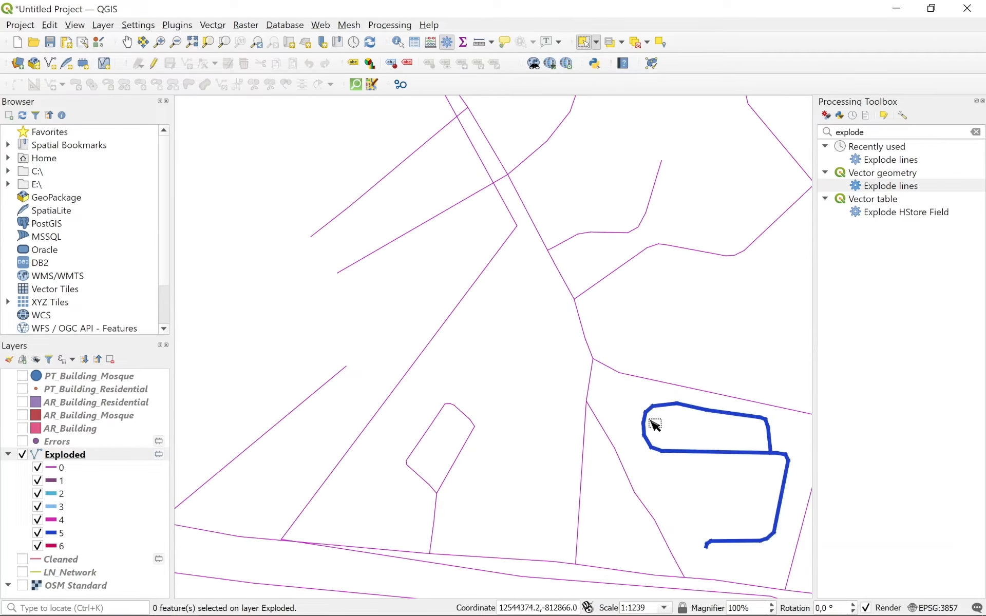
{"action": "scroll", "coordinate": [653, 424], "scroll_direction": "down", "scroll_amount": 3}
{"action": "scroll", "coordinate": [613, 336], "scroll_direction": "down", "scroll_amount": 2}
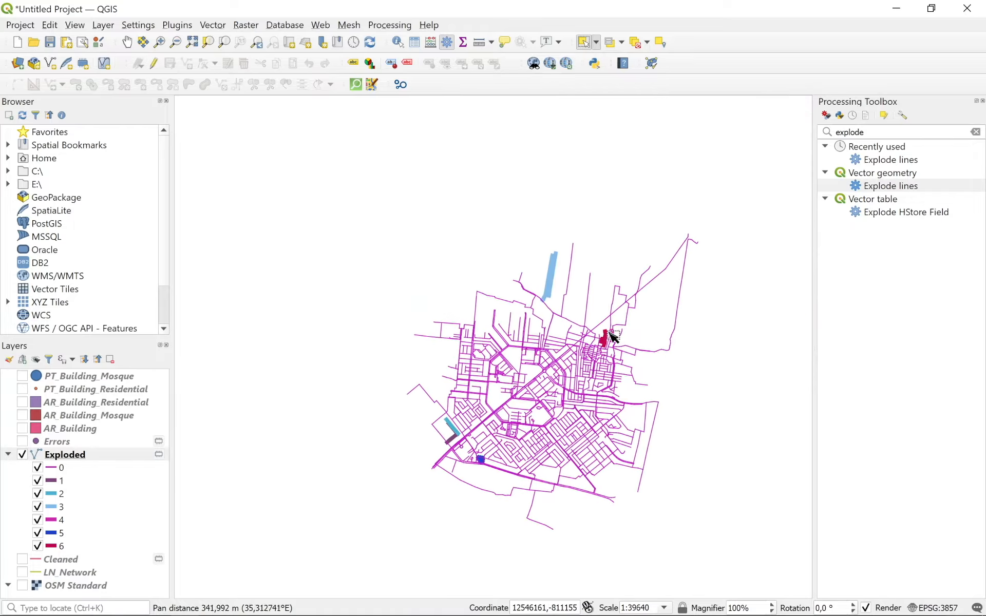
Hide category 0 of the Exploded layer, select all the remaining disconnected segments, delete them and save the layer edits.
{"action": "scroll", "coordinate": [591, 361], "scroll_direction": "up", "scroll_amount": 1}
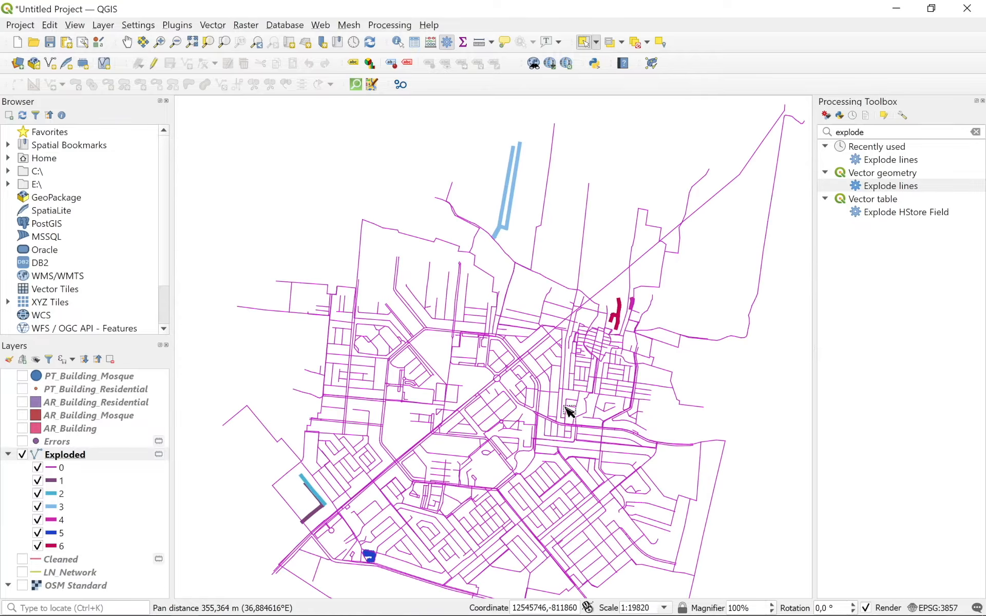
{"action": "left_click", "coordinate": [37, 467]}
{"action": "scroll", "coordinate": [374, 365], "scroll_direction": "down", "scroll_amount": 1}
{"action": "left_click_drag", "start_coordinate": [587, 230], "coordinate": [284, 538]}
{"action": "scroll", "coordinate": [337, 450], "scroll_direction": "up", "scroll_amount": 1}
{"action": "left_click", "coordinate": [155, 64]}
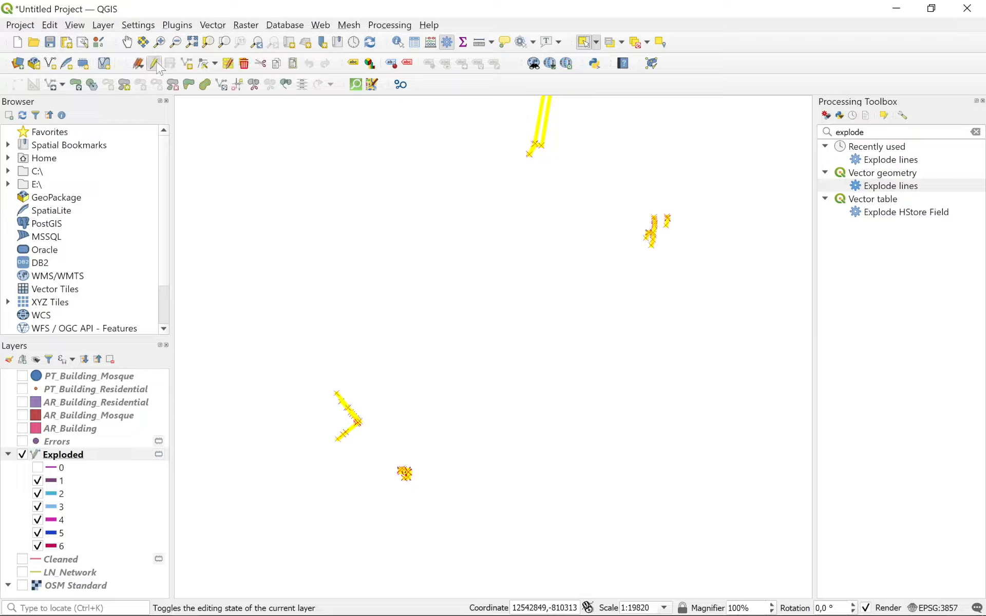
{"action": "left_click", "coordinate": [244, 64]}
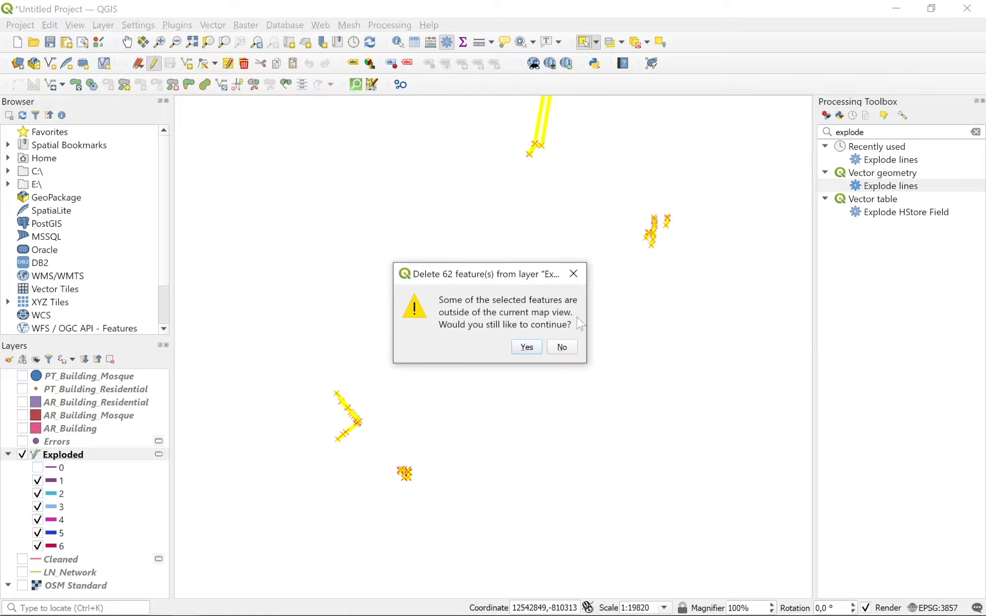
{"action": "left_click", "coordinate": [531, 352]}
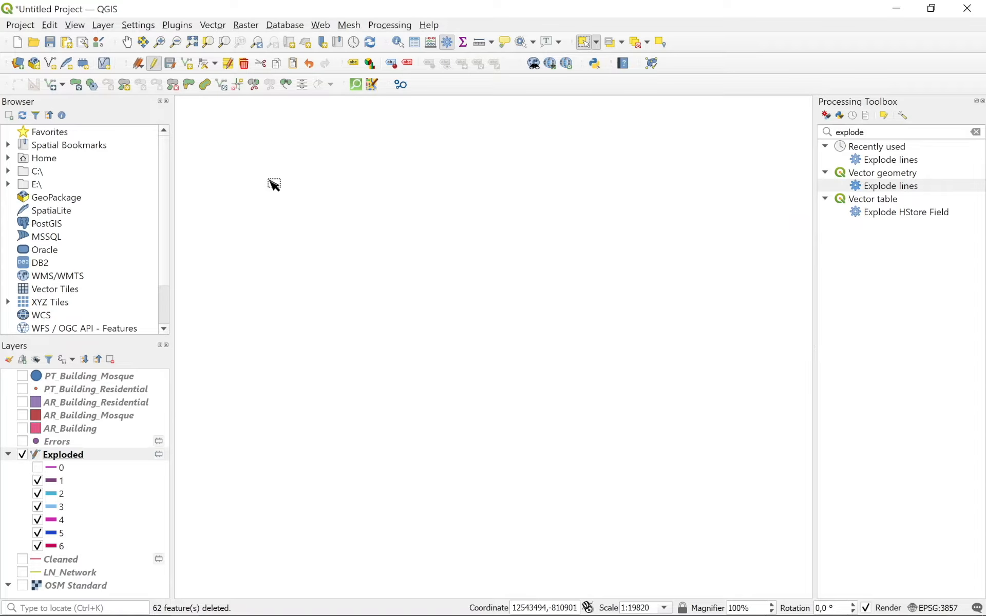
{"action": "left_click", "coordinate": [154, 65]}
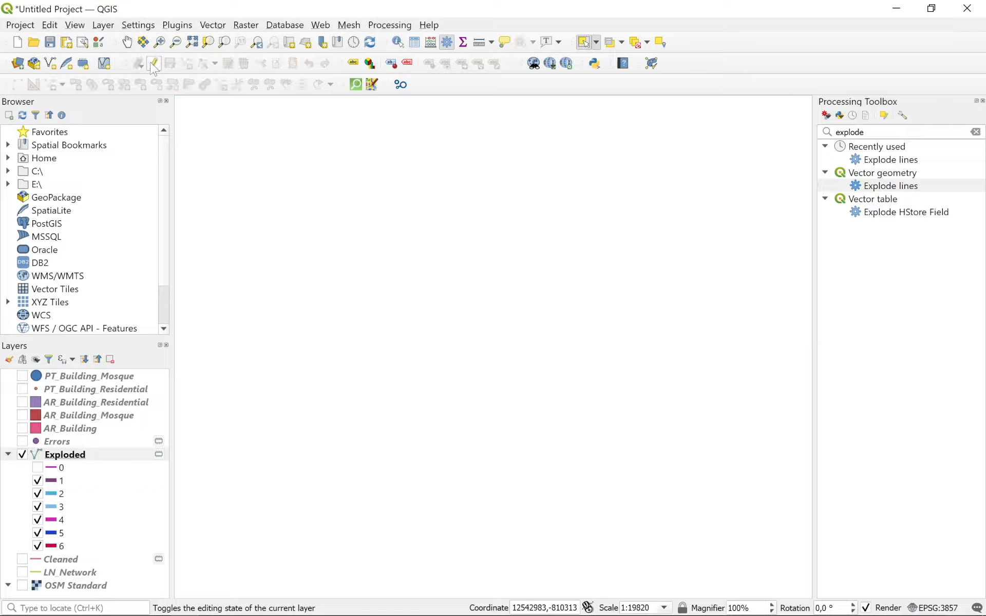
Show category 0 again and rerun the Disconnected Islands check on the Exploded layer with attribute name networkGrp and random category styling.
{"action": "left_click", "coordinate": [38, 468]}
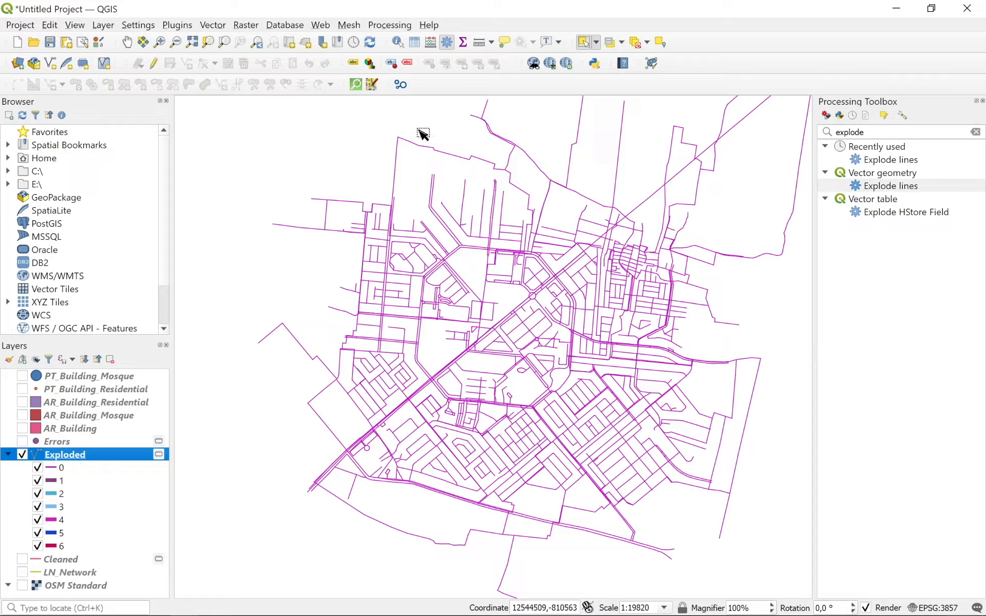
{"action": "left_click", "coordinate": [400, 84]}
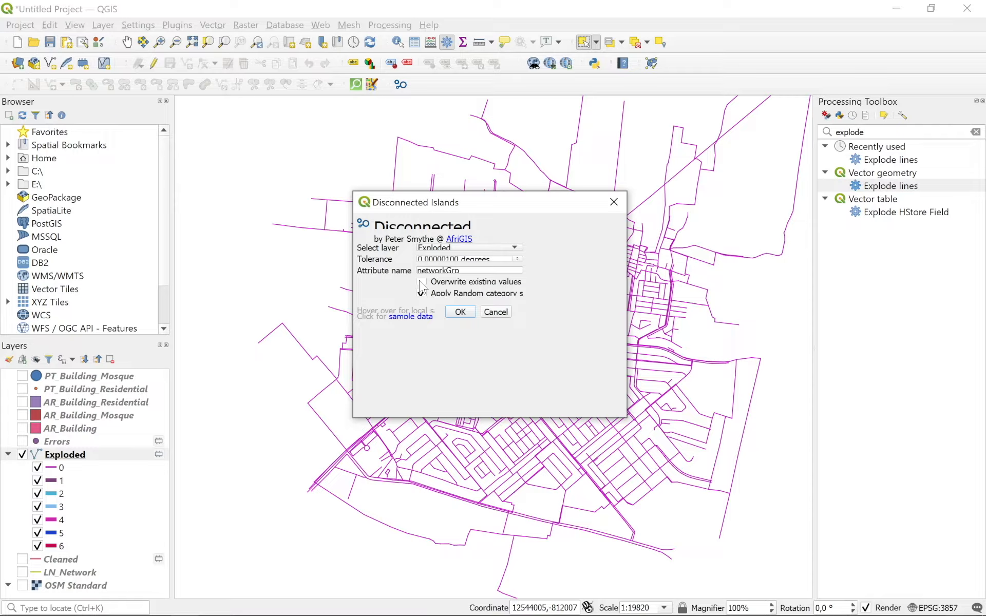
{"action": "left_click", "coordinate": [460, 312]}
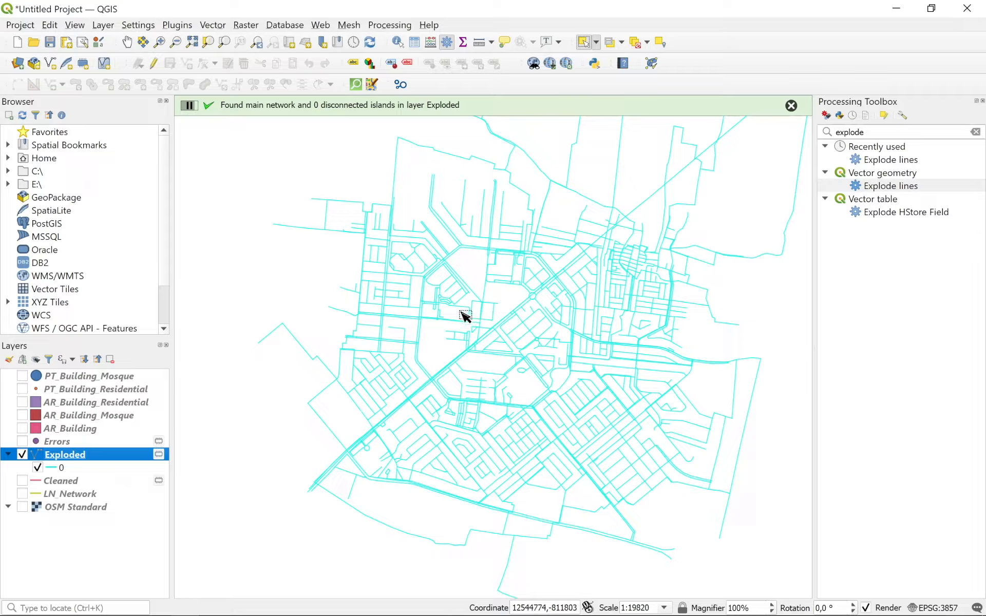
{"action": "scroll", "coordinate": [532, 312], "scroll_direction": "up", "scroll_amount": 3}
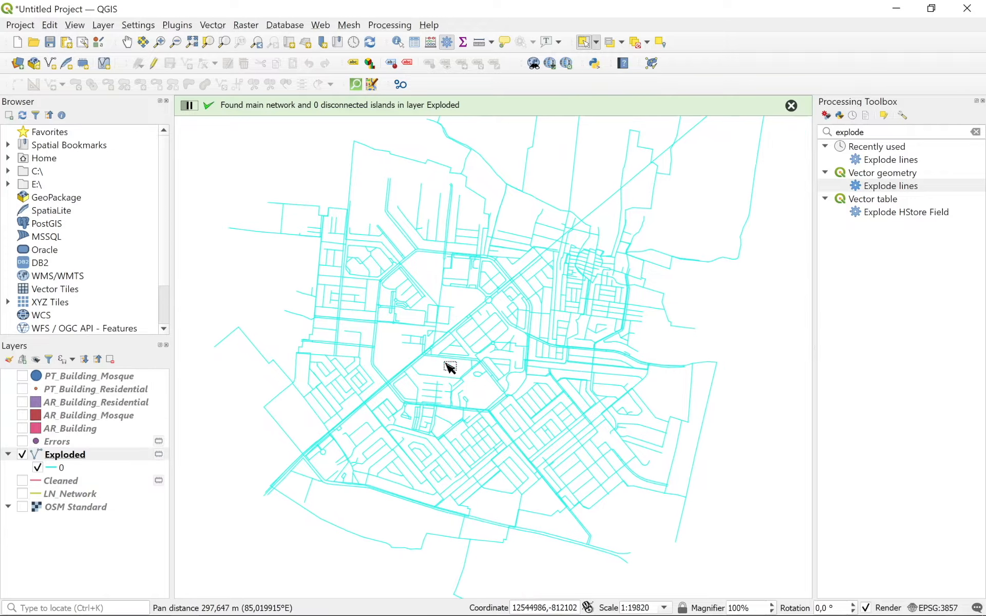
{"action": "scroll", "coordinate": [429, 286], "scroll_direction": "down", "scroll_amount": 3}
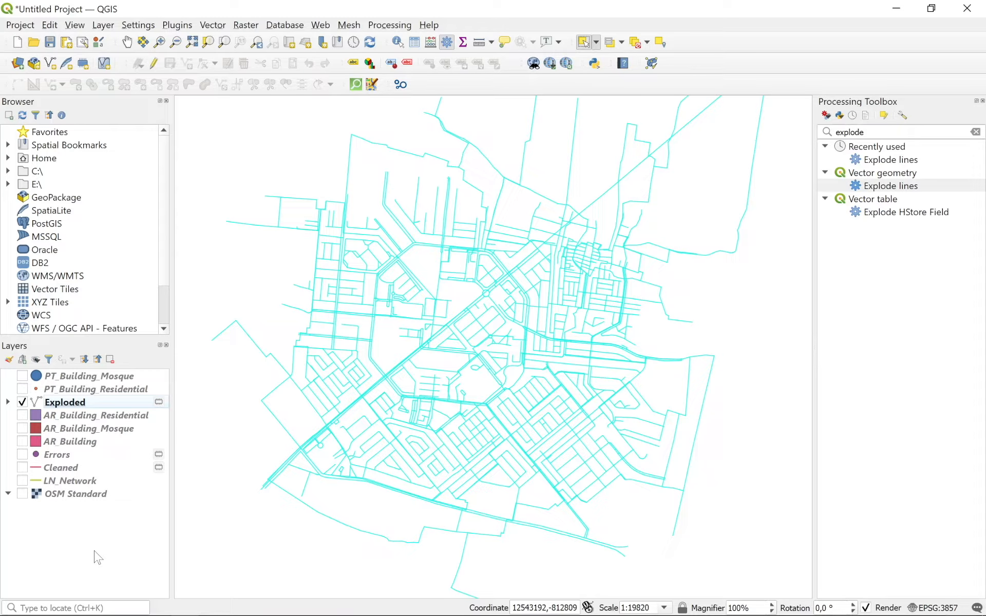
Export the Exploded layer as ESRI Shapefile LN_Network_Check.shp to the Tutorial UrbanSCAD folder with CRS EPSG:32749, add it to the map, and hide Exploded.
{"action": "right_click", "coordinate": [96, 404]}
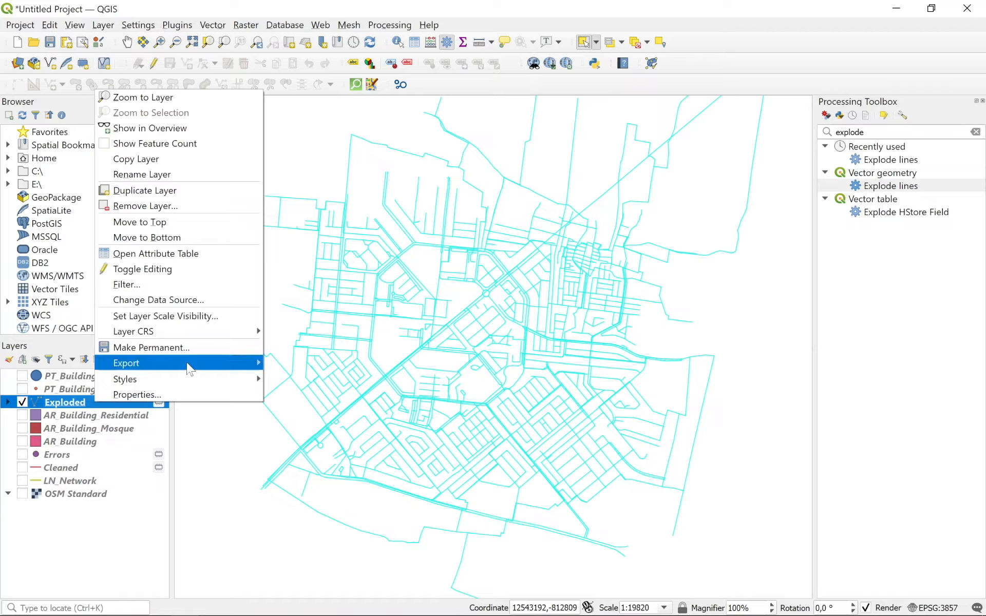
{"action": "mouse_move", "coordinate": [190, 368]}
{"action": "left_click", "coordinate": [293, 363]}
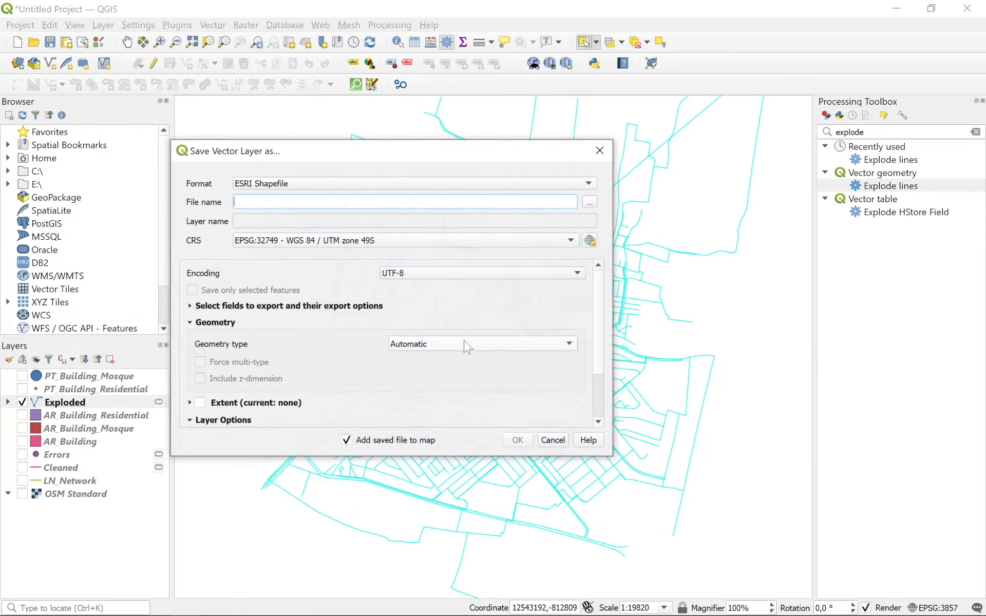
{"action": "left_click", "coordinate": [590, 203]}
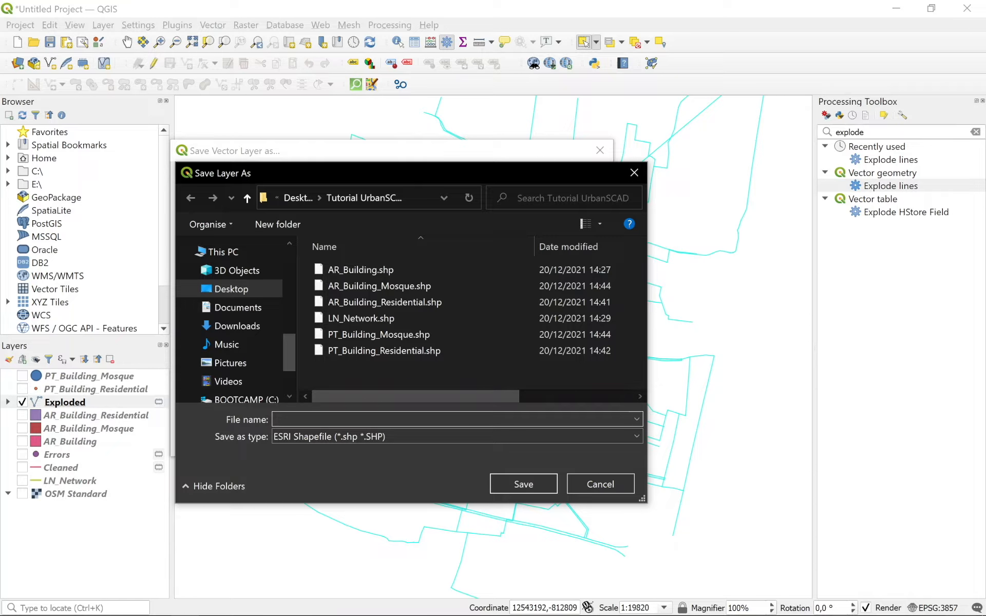
{"action": "type", "text": "LN_Net"}
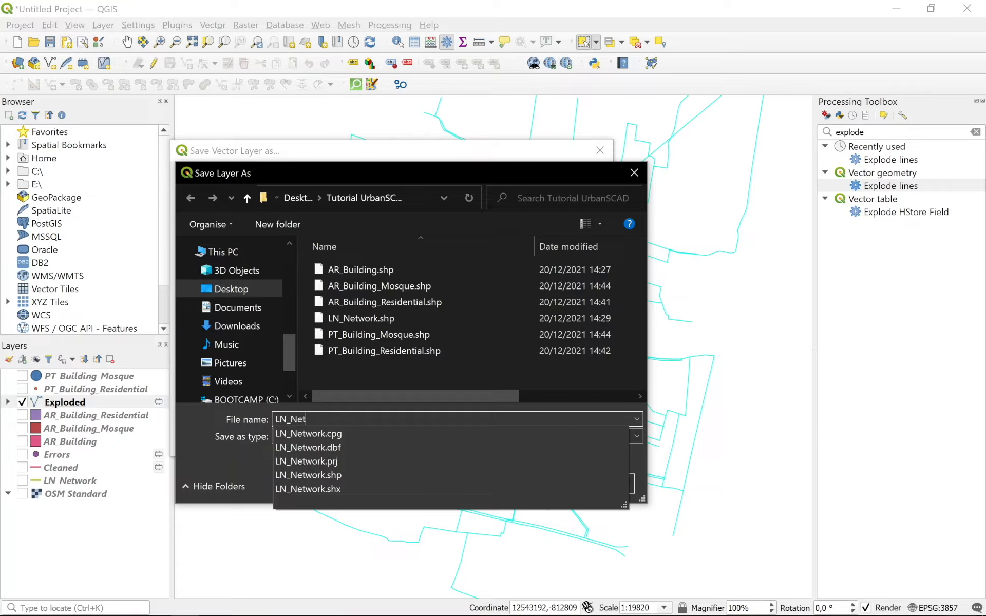
{"action": "type", "text": "work_"}
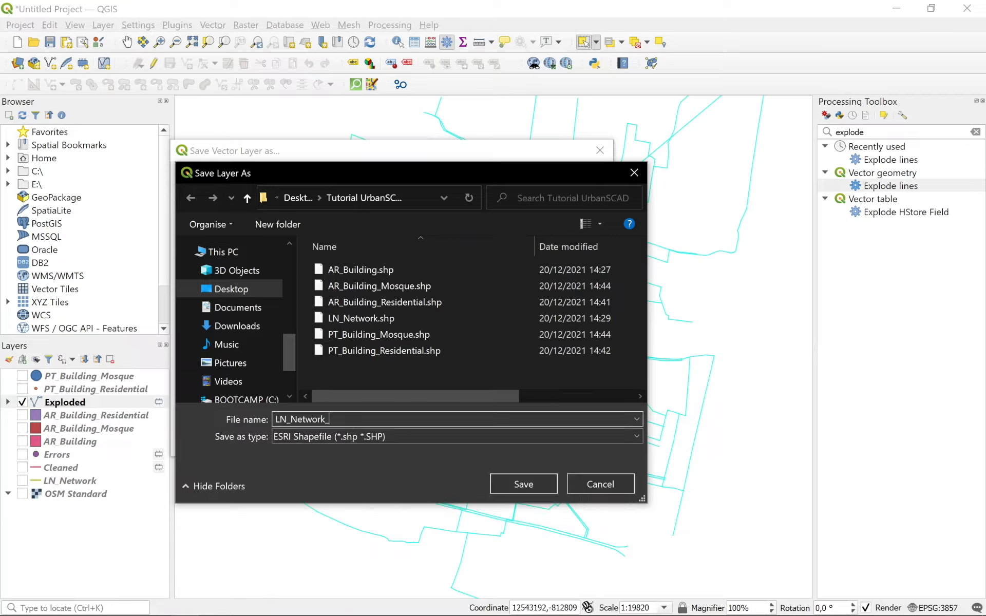
{"action": "type", "text": "Dis"}
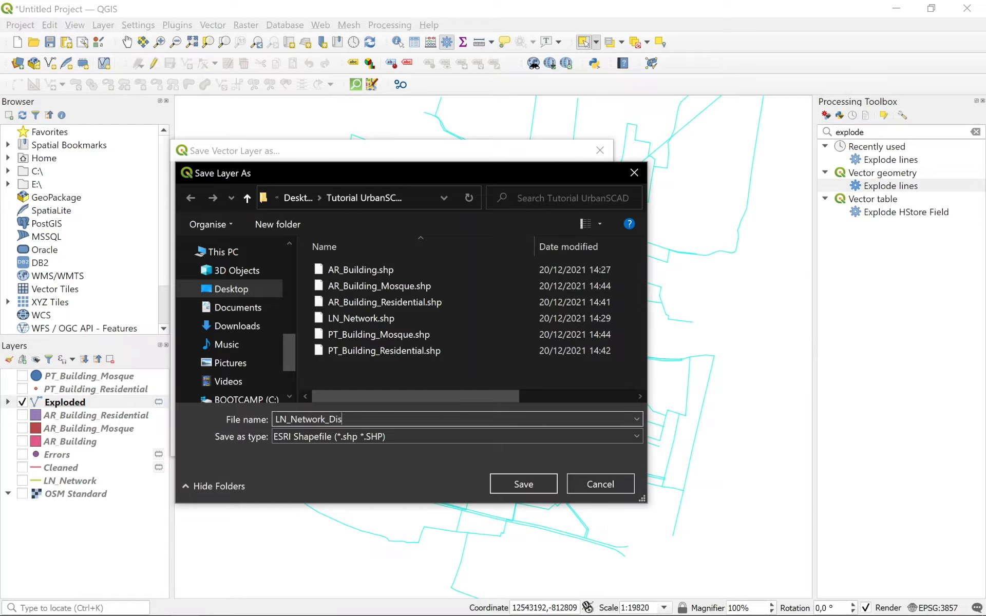
{"action": "key", "text": "BackSpace"}
{"action": "key", "text": "BackSpace"}
{"action": "key", "text": "BackSpace"}
{"action": "key", "text": "BackSpace"}
{"action": "key", "text": "BackSpace"}
{"action": "left_click", "coordinate": [522, 482]}
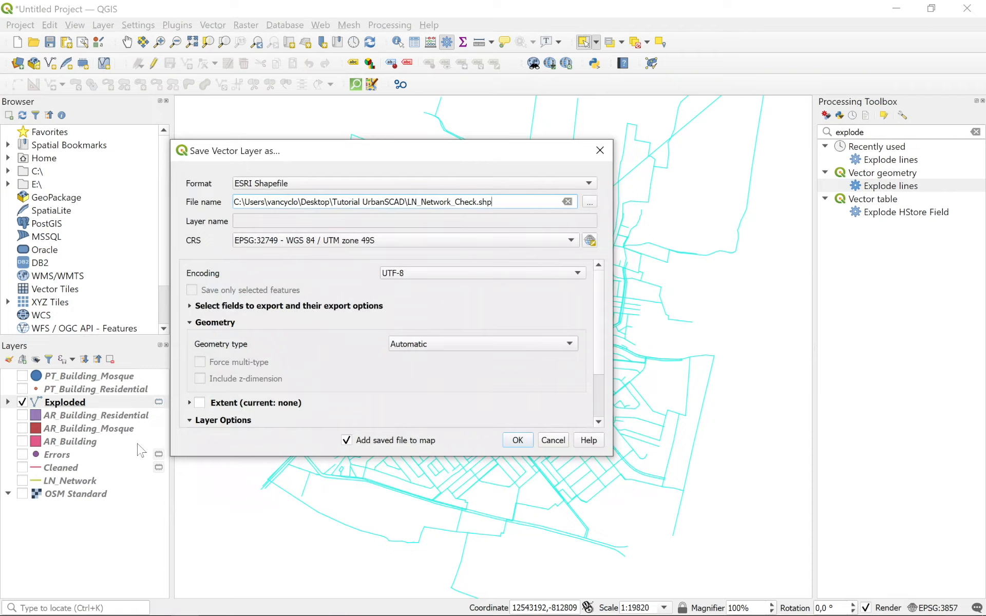
{"action": "left_click", "coordinate": [519, 443]}
{"action": "left_click", "coordinate": [22, 415]}
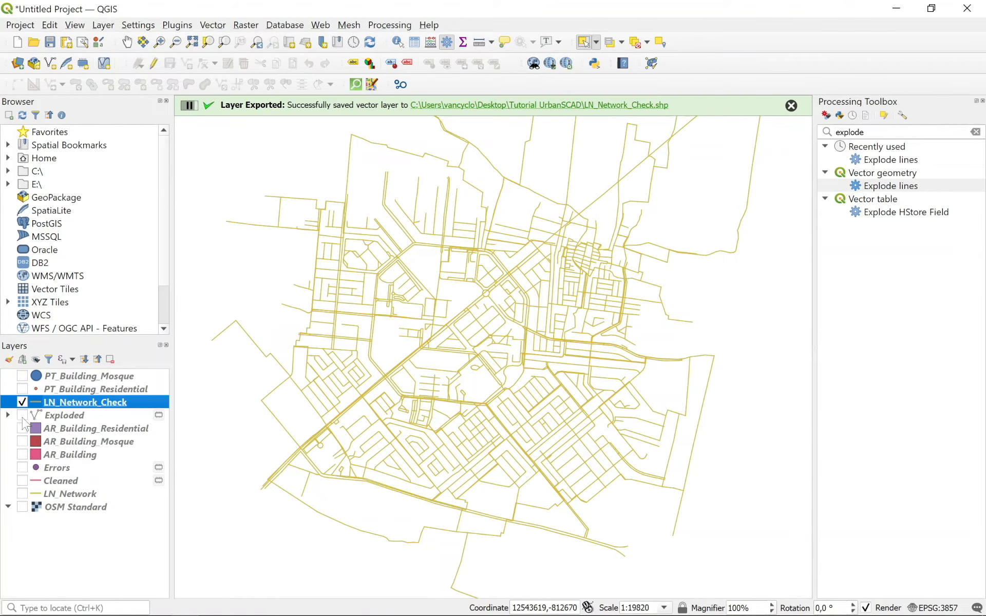